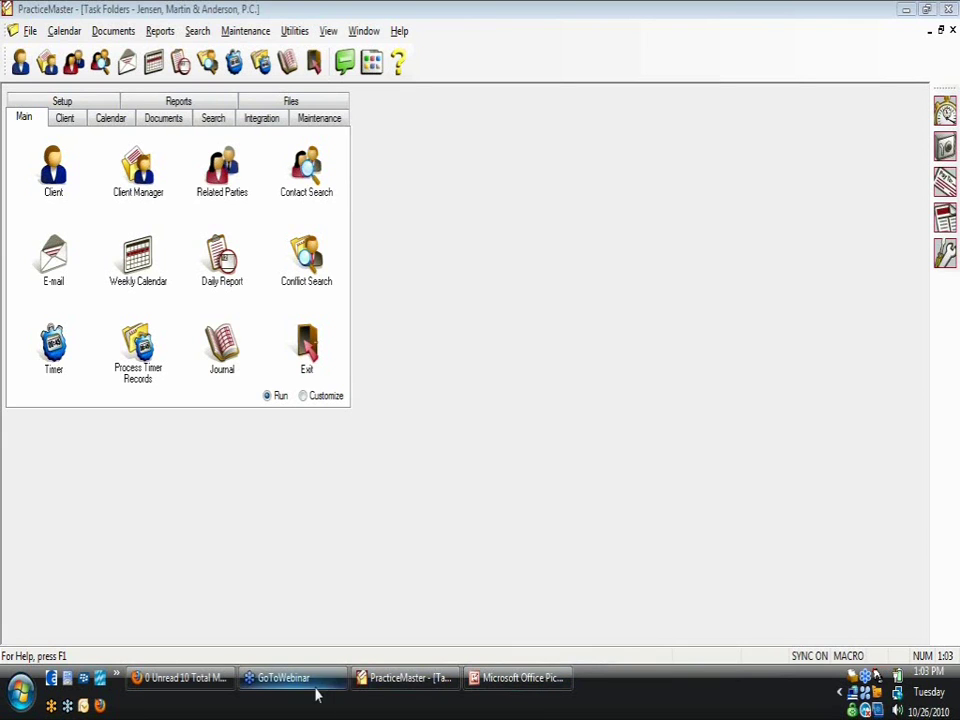
Step: Switch to Microsoft Office Picture Manager to view the gtw.jpg image, and return to PracticeMaster
left_click(490, 681)
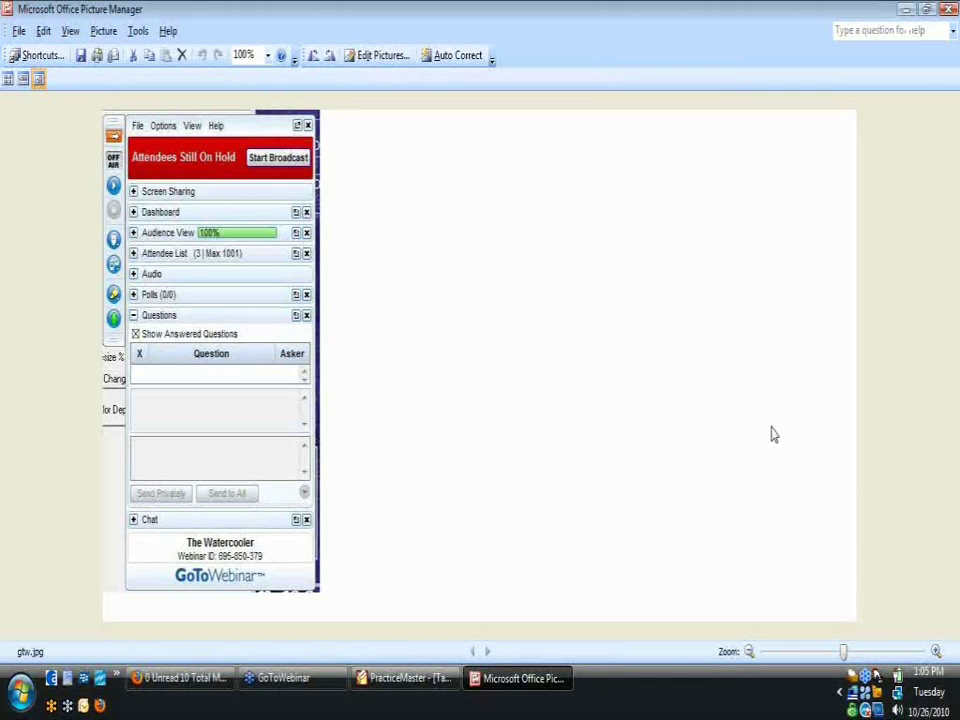
key("alt+Tab")
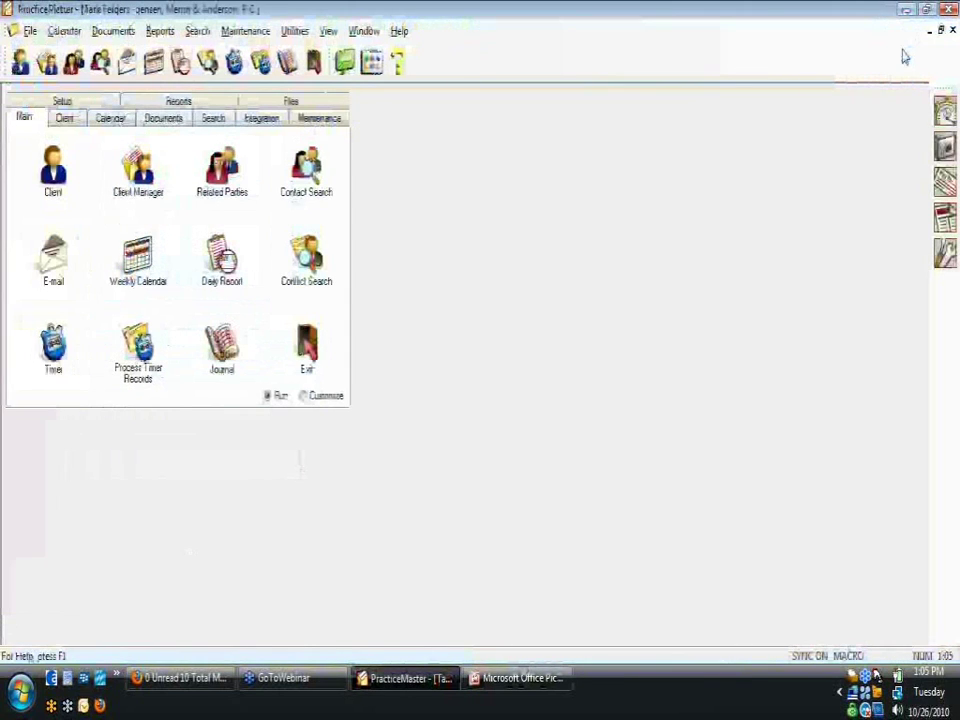
Step: Open the Client file and filter its list to Active Clients Only
left_click(53, 172)
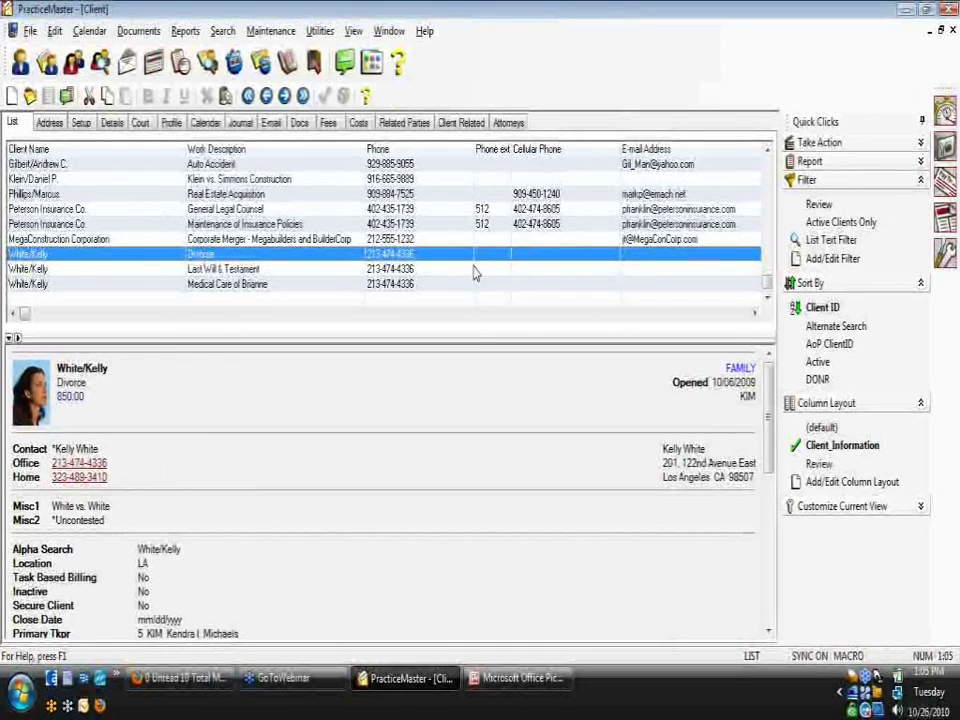
left_click(920, 184)
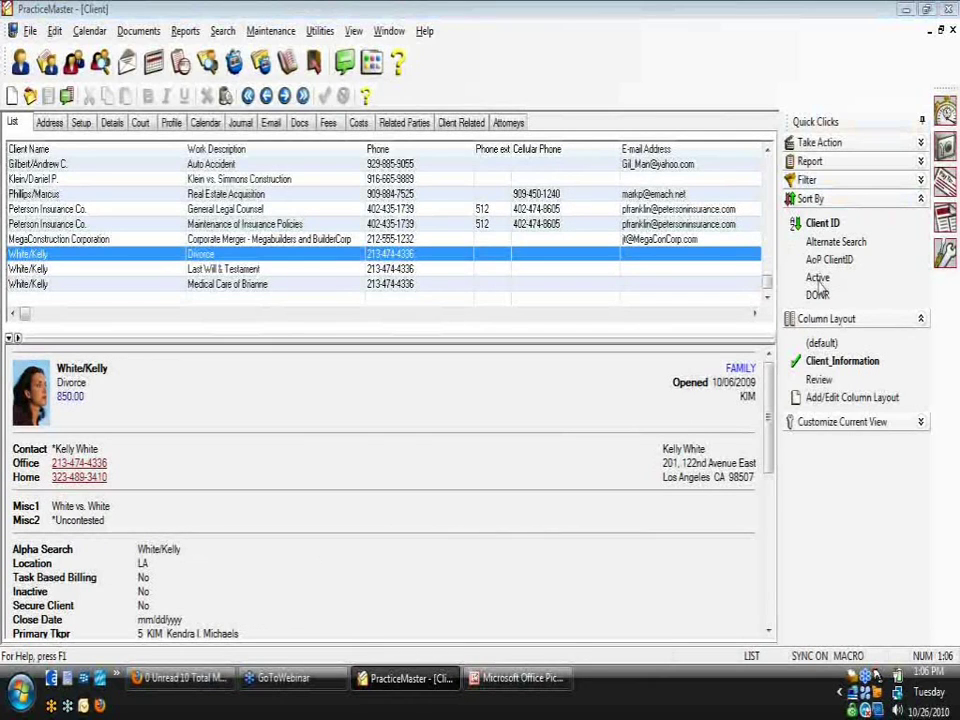
left_click(920, 182)
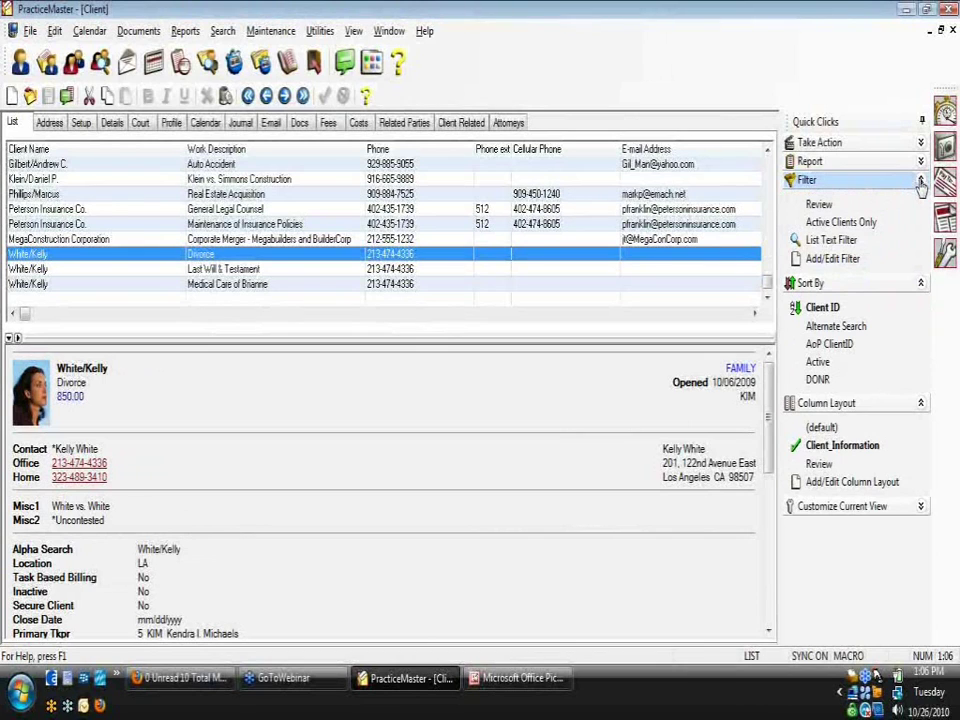
left_click(856, 228)
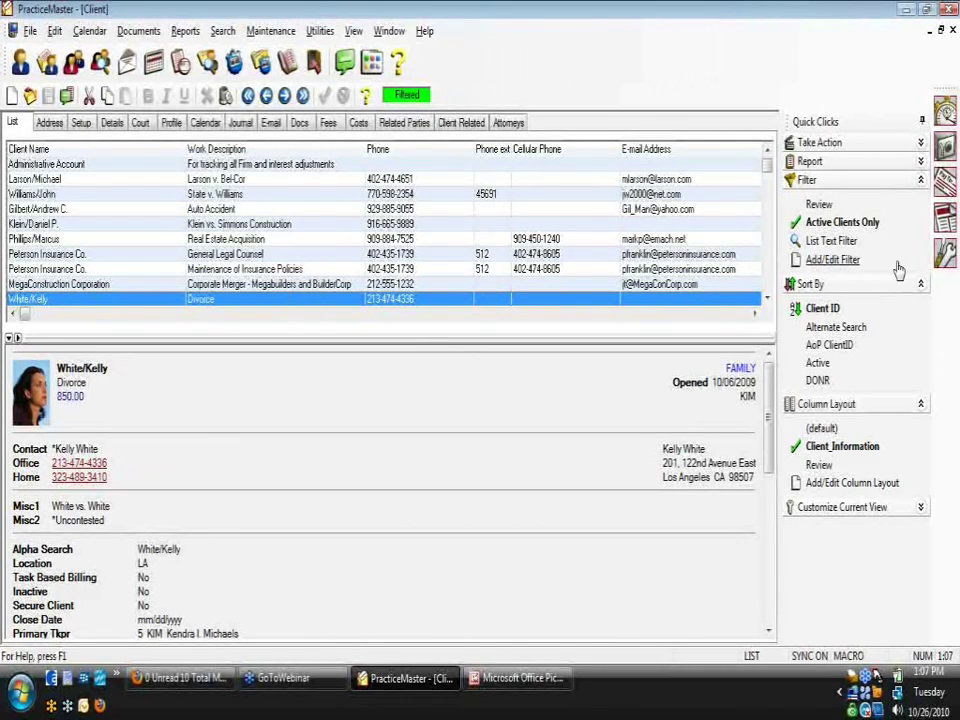
Step: Open the Active Clients Only filter's query expression and look through the Client fields available for it
left_click(833, 261)
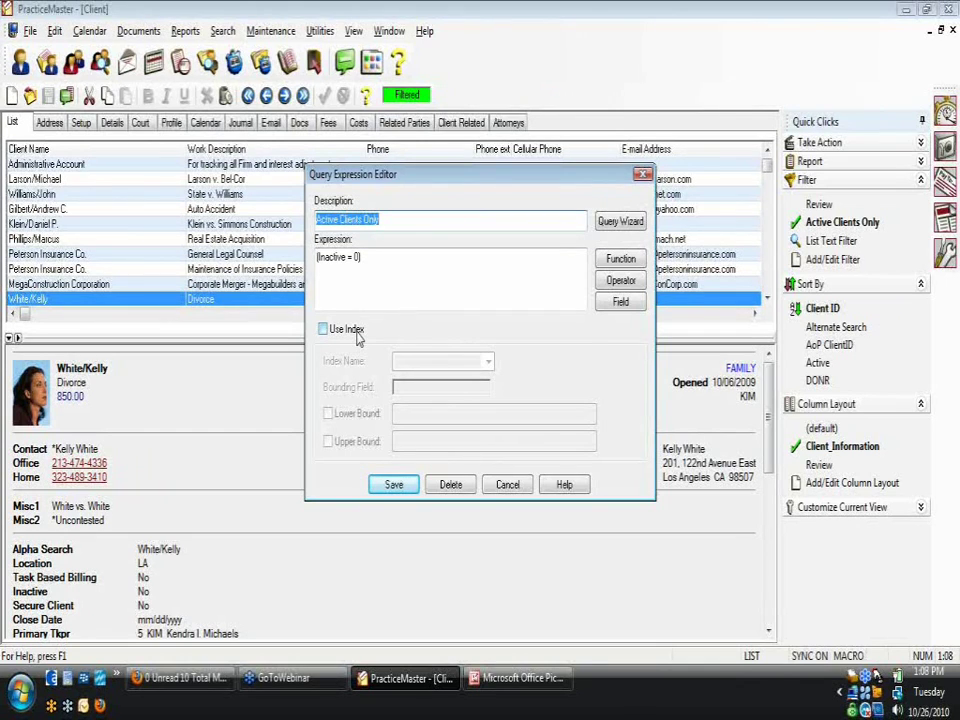
left_click(394, 281)
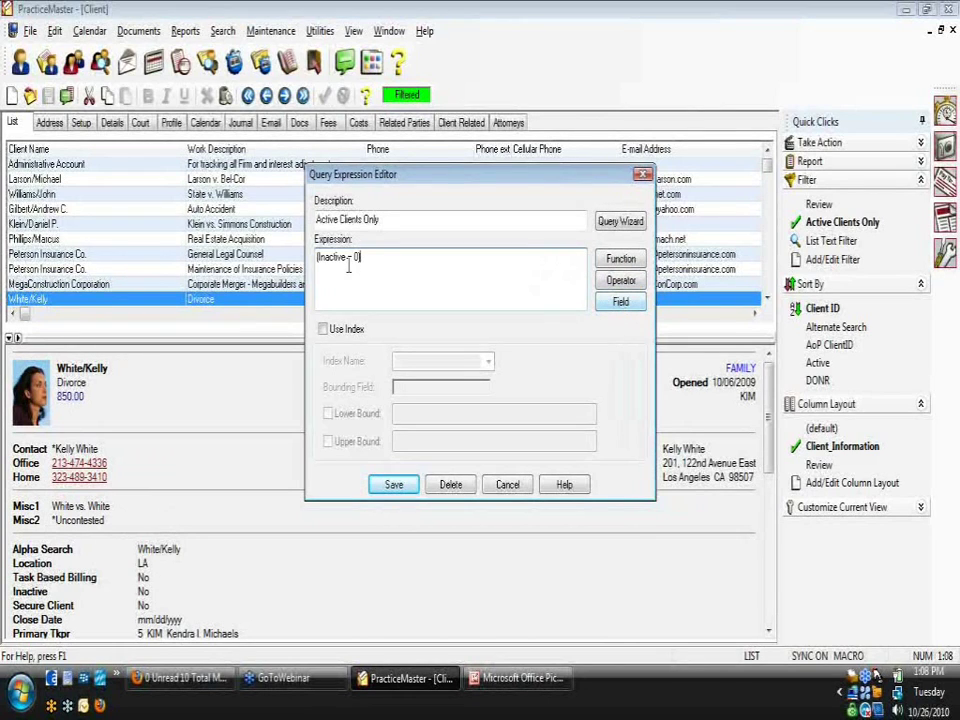
left_click(621, 308)
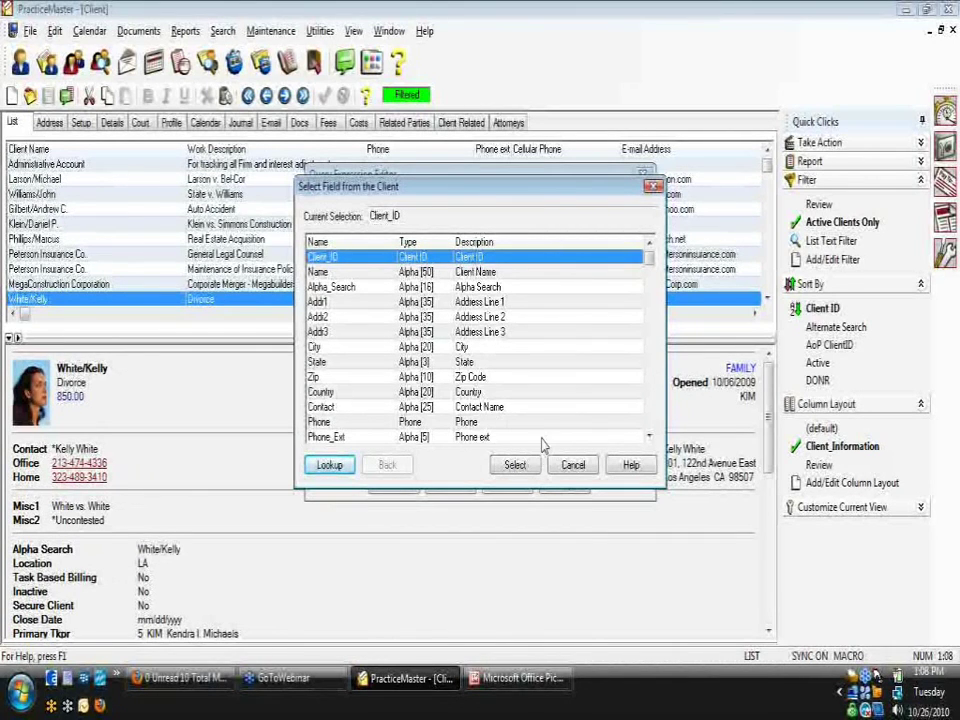
left_click(573, 467)
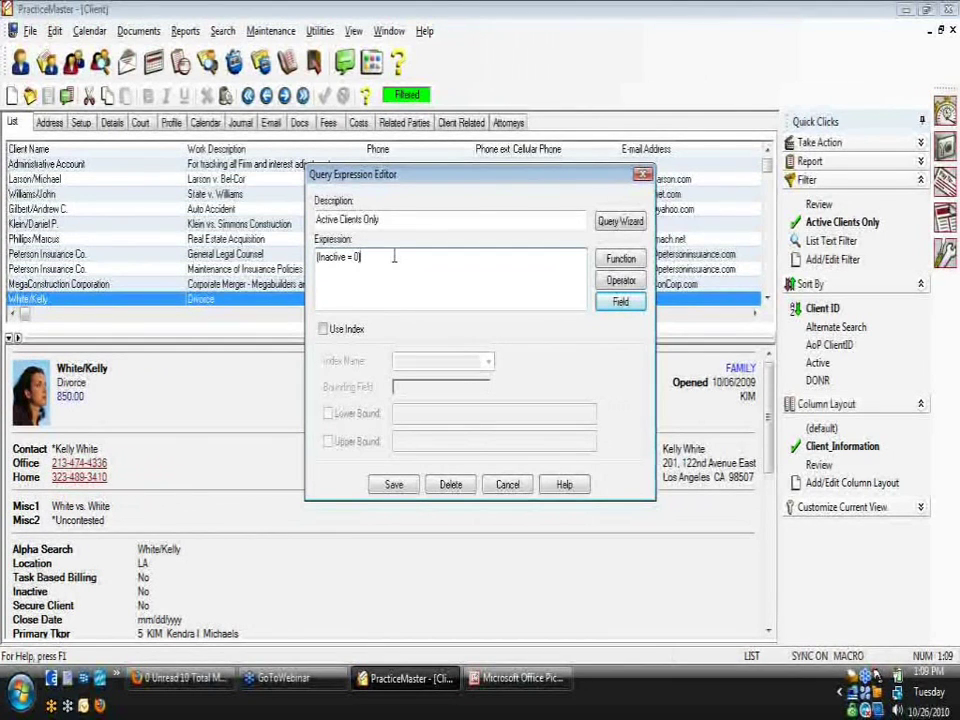
Step: Replace the Active Clients Only filter's expression with "not inactive"
left_click_drag(394, 257, 207, 284)
left_click(428, 283)
left_click_drag(117, 287, 44, 302)
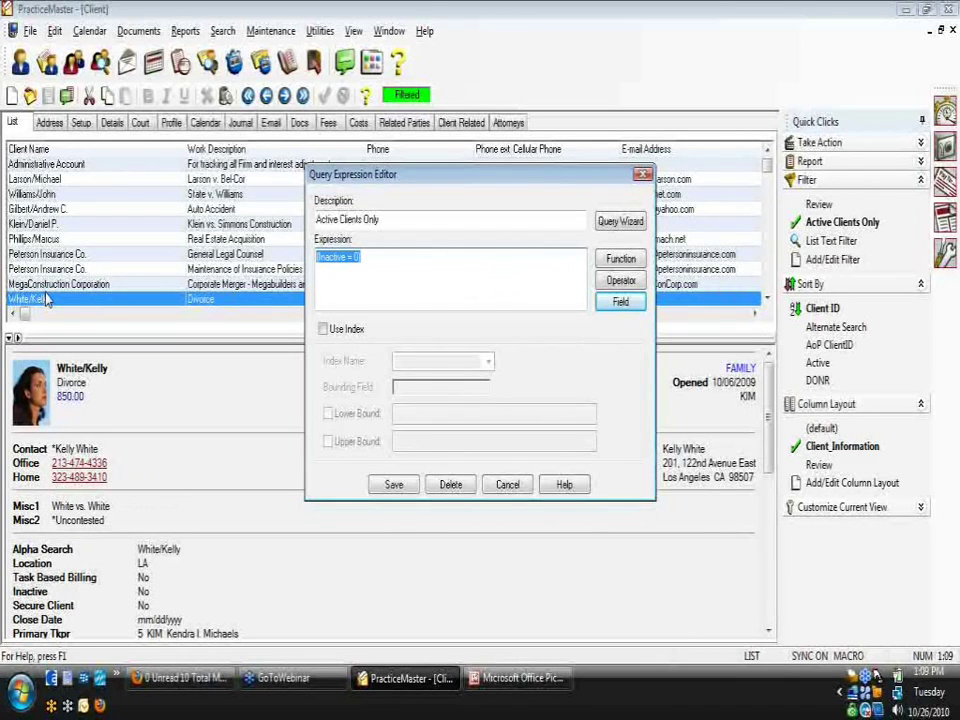
type("not inactive")
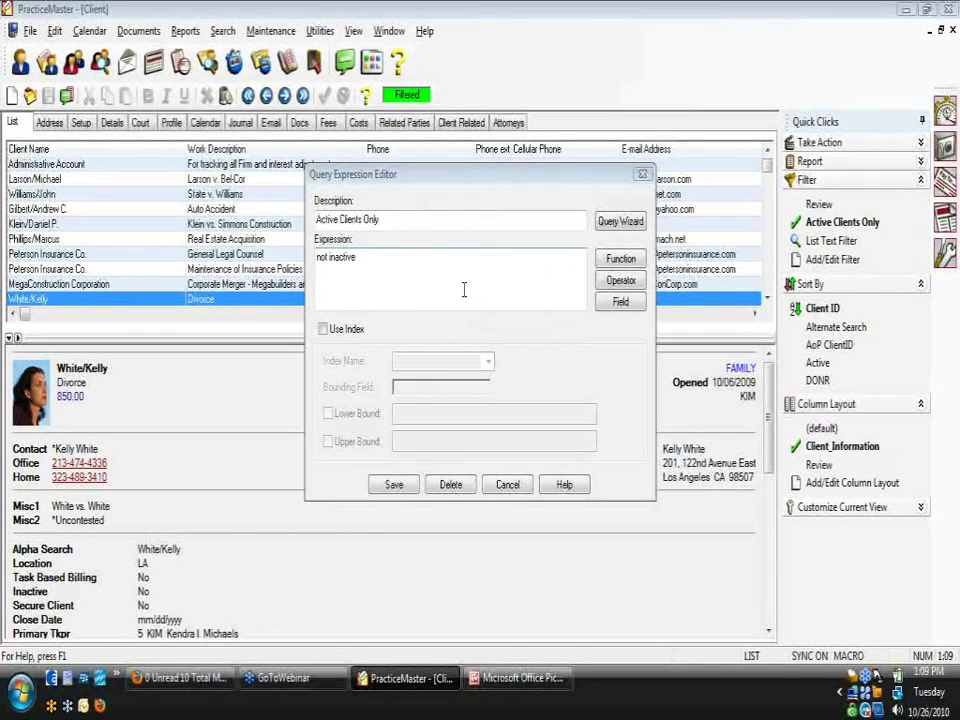
left_click_drag(464, 290, 264, 275)
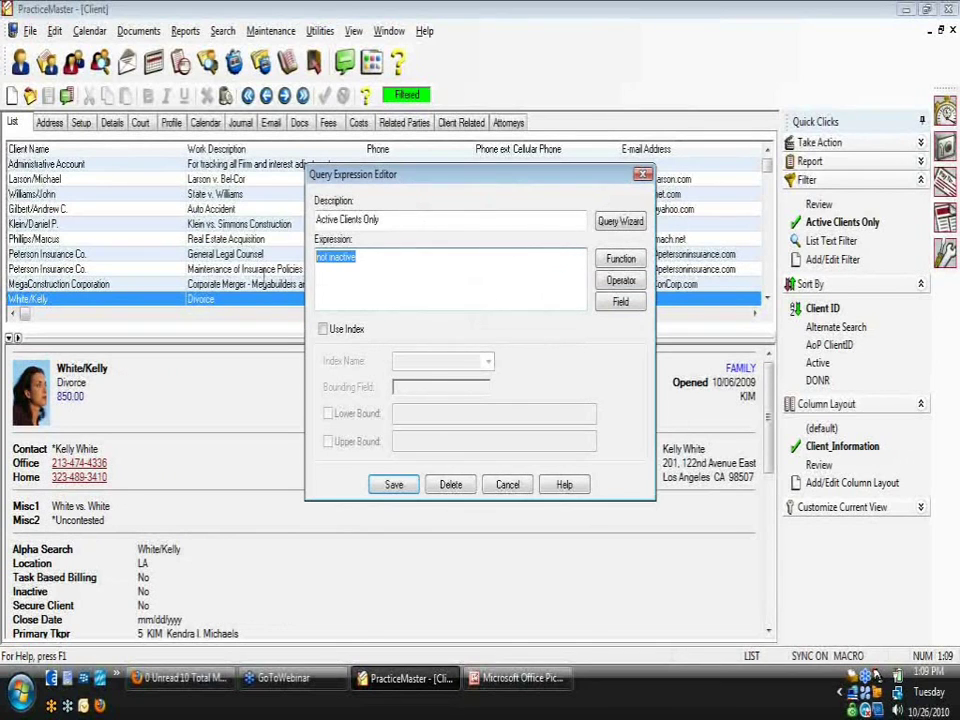
Step: Read the help topic on the Query Expression Editor, including its Query Wizard, Function, Operator and Field options, and close the help
left_click(563, 485)
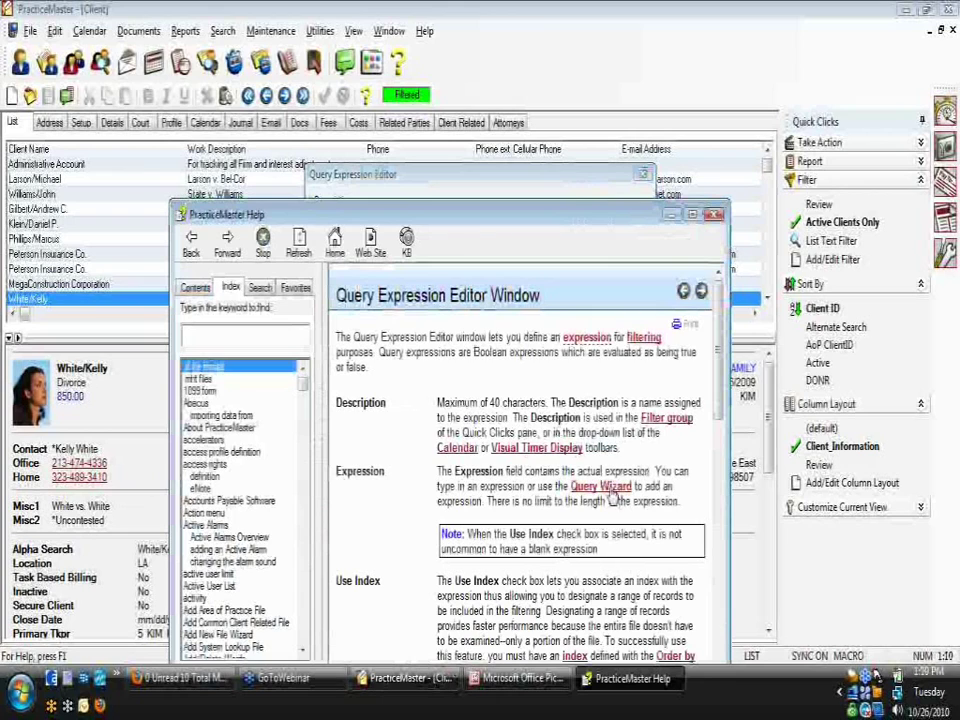
left_click(717, 587)
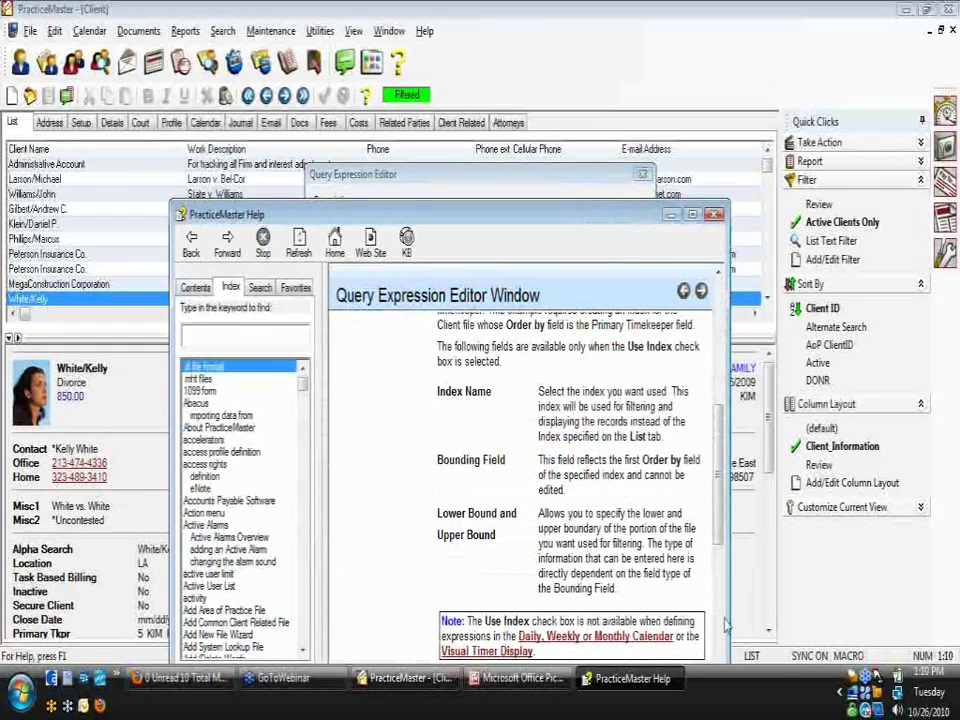
scroll(719, 621, "down", 2)
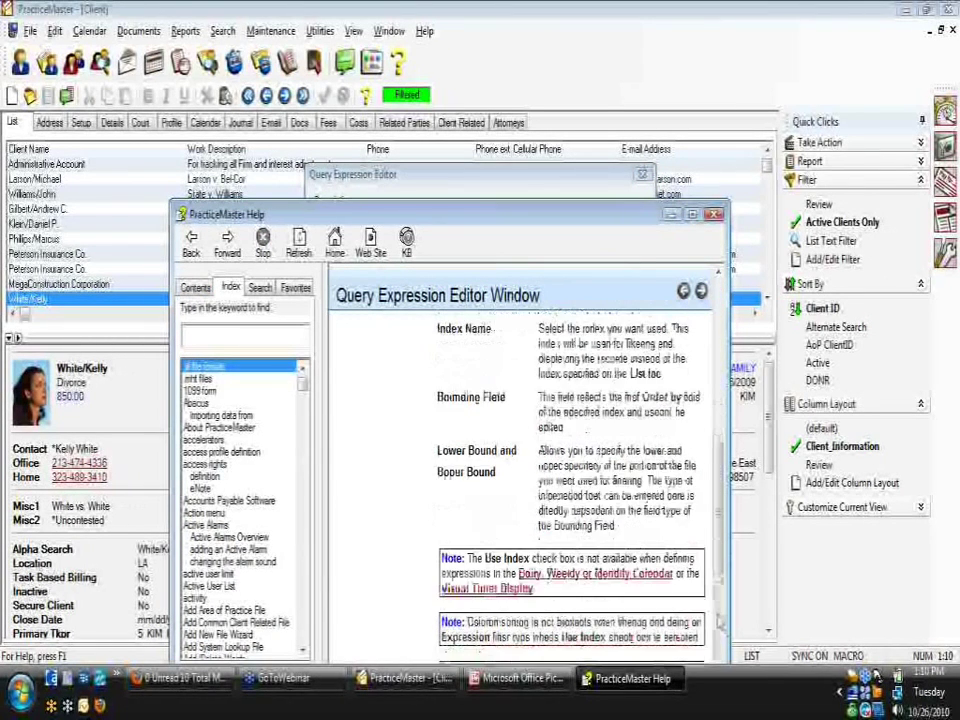
scroll(719, 621, "down", 5)
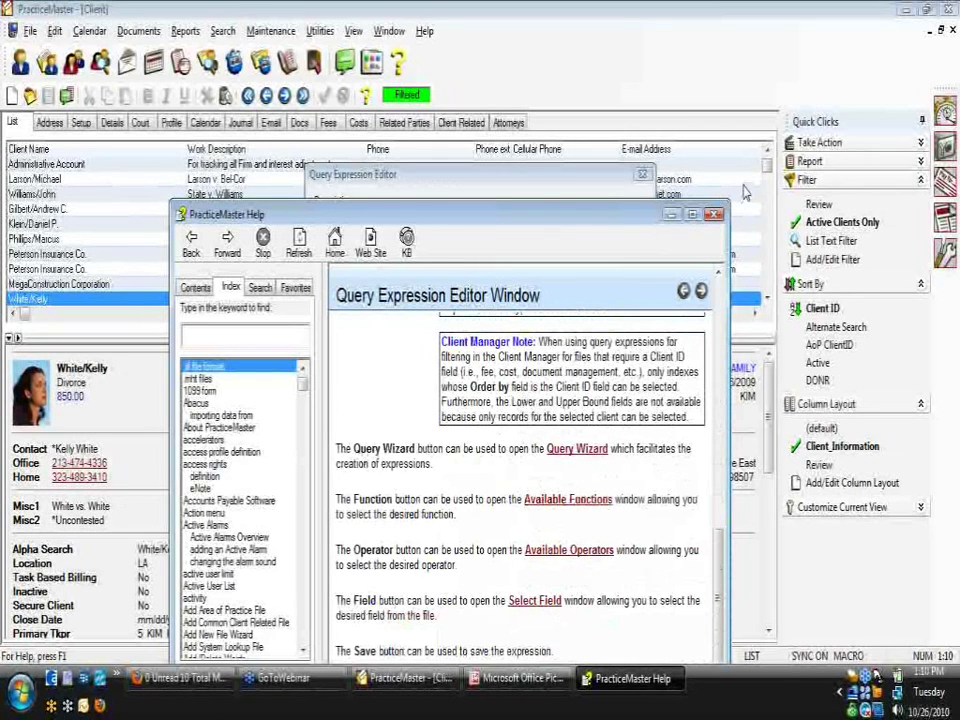
left_click(714, 215)
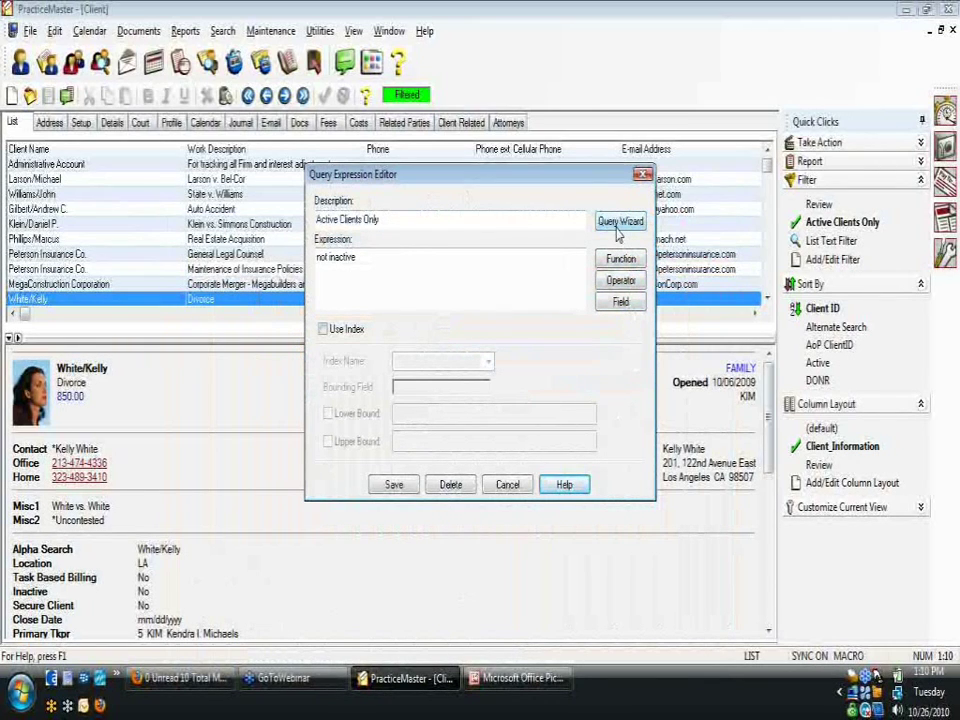
Step: Discard the expression edit and leave the Query Expression Editor without saving
left_click_drag(375, 272, 152, 272)
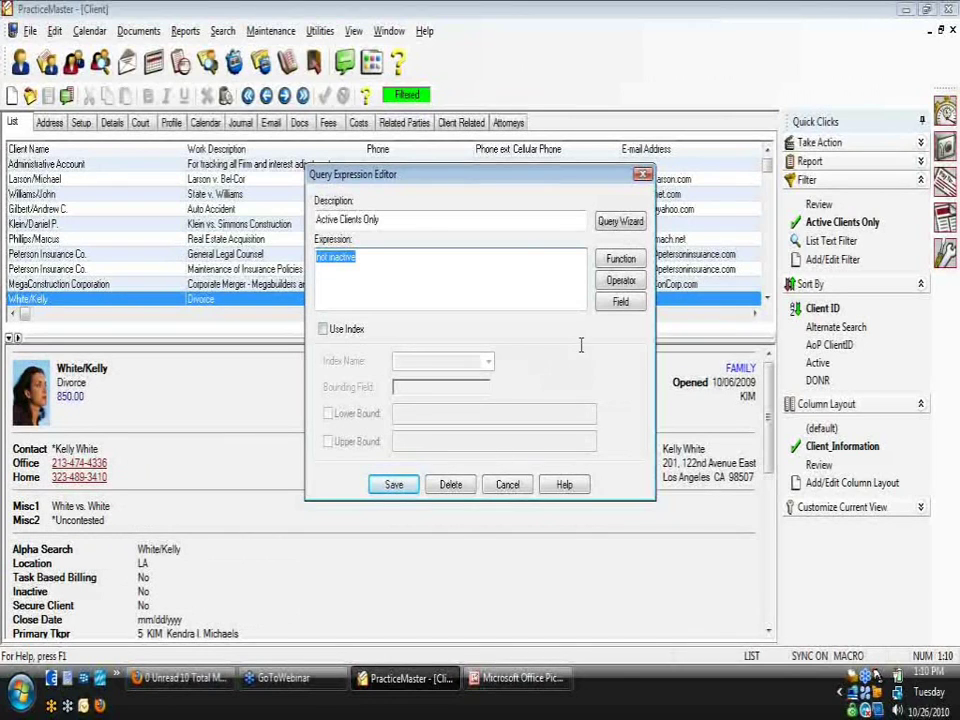
left_click(508, 486)
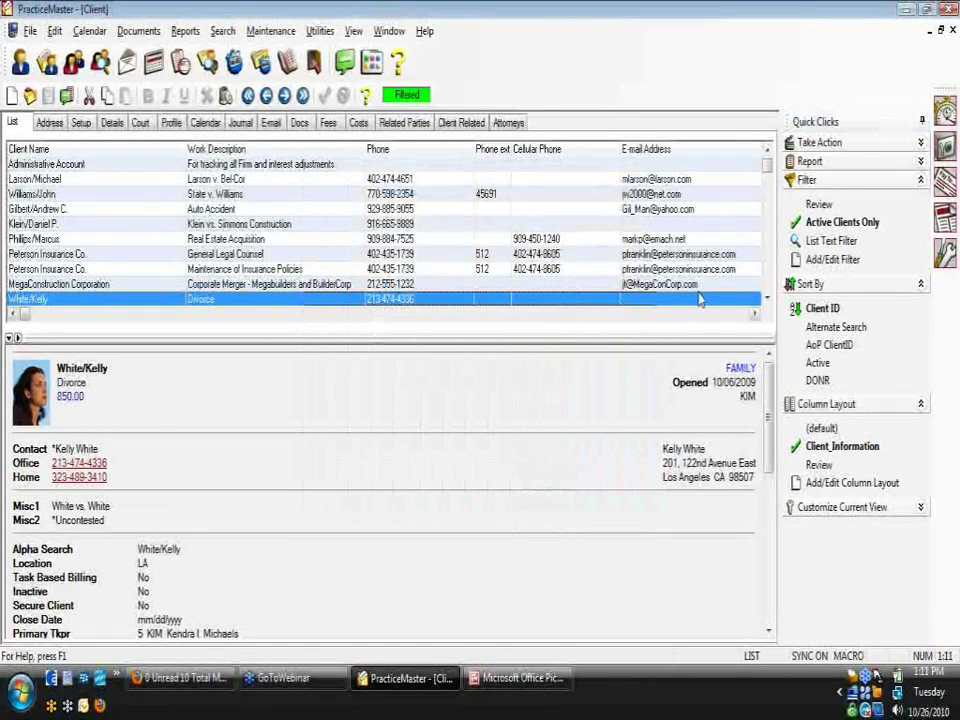
Step: Open Peterson Insurance Co.'s General Legal Counsel record and review its employee contract, details, calendar and address information
double_click(213, 254)
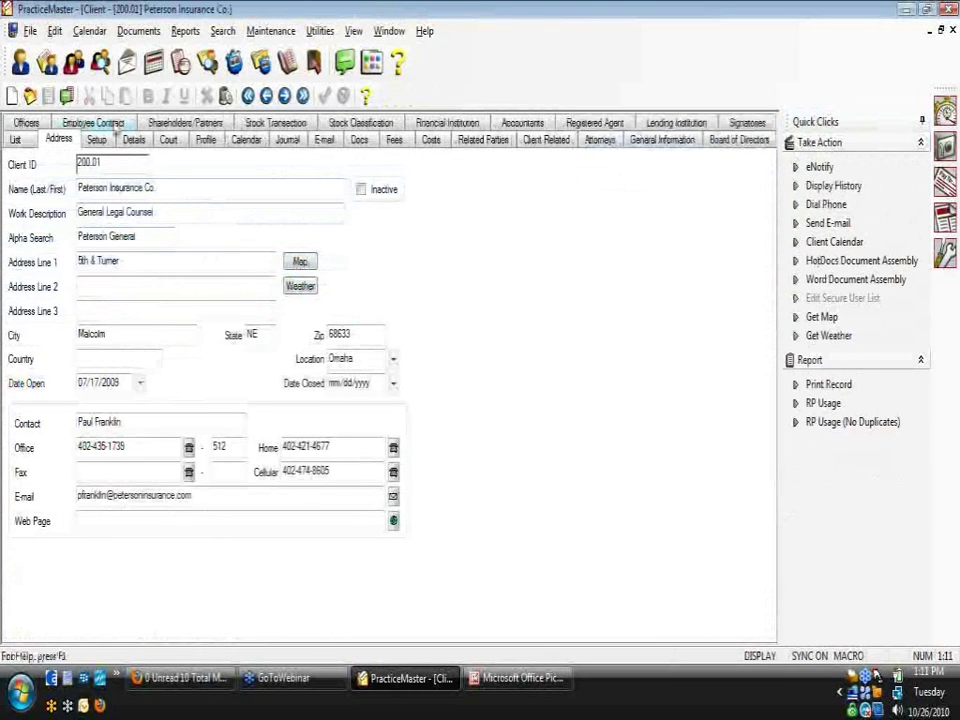
left_click(115, 124)
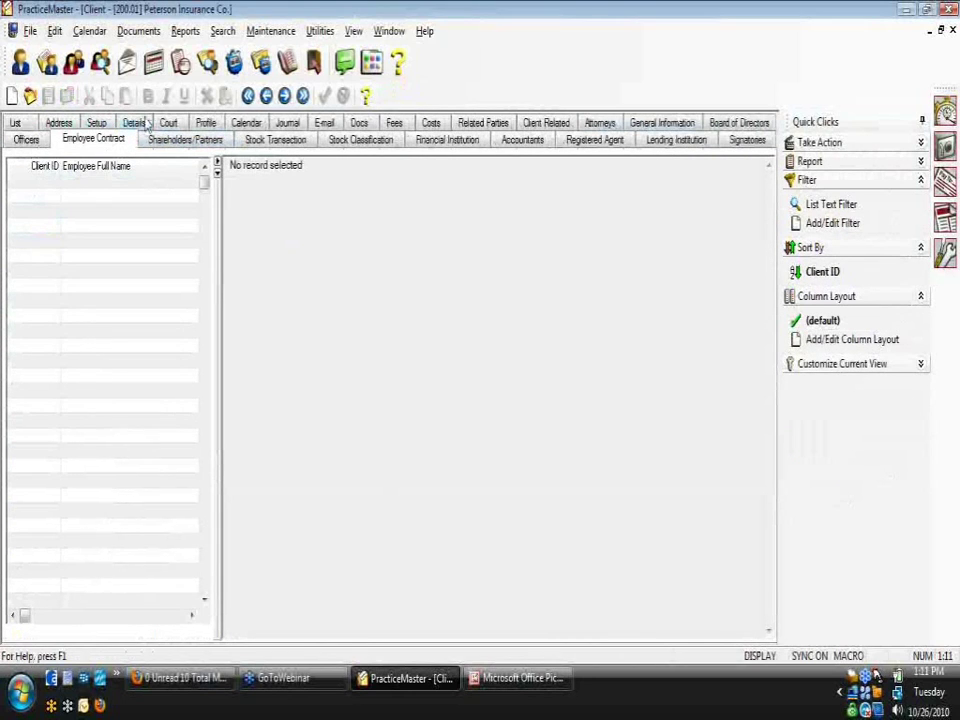
left_click(140, 122)
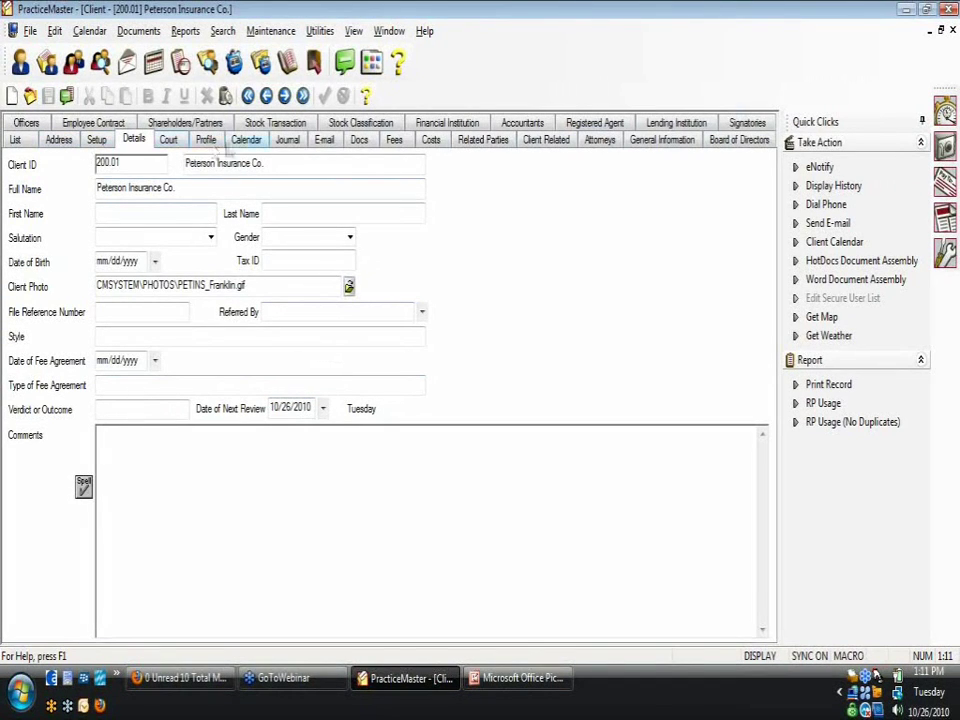
left_click(248, 140)
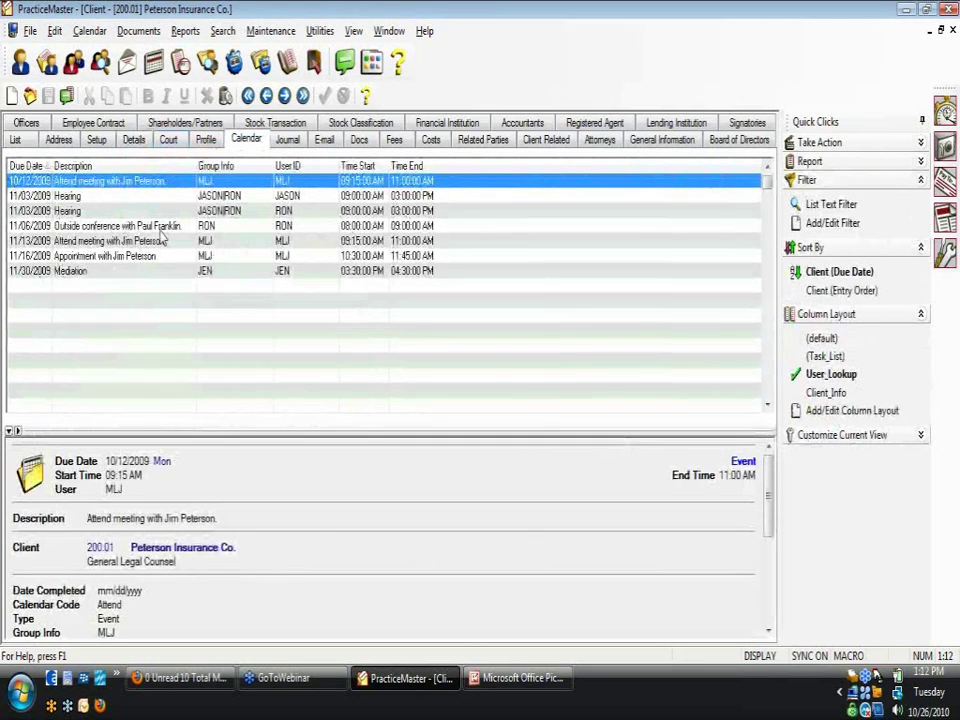
left_click(59, 141)
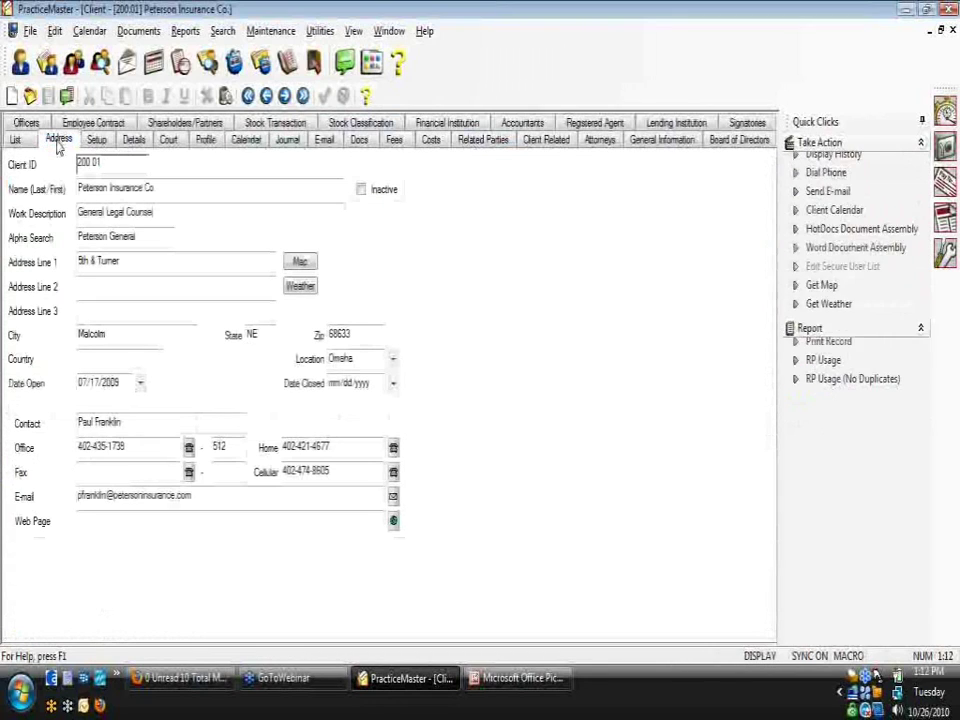
Step: Set Date of Next Review to 11/24/2010 in the record's details, save the change and return to the client list
left_click(133, 140)
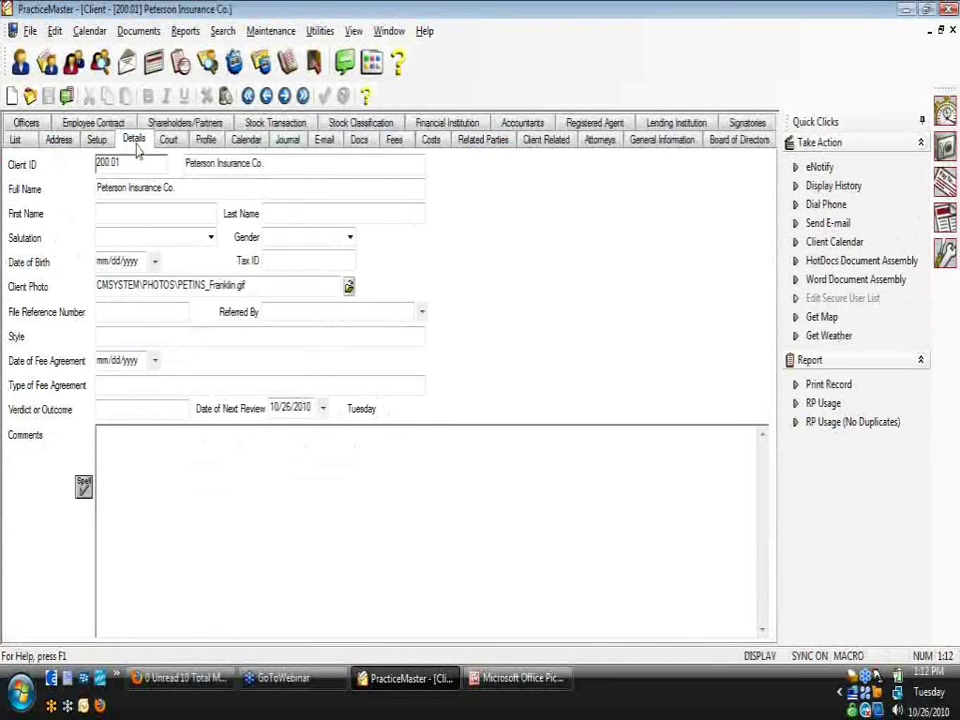
left_click(302, 409)
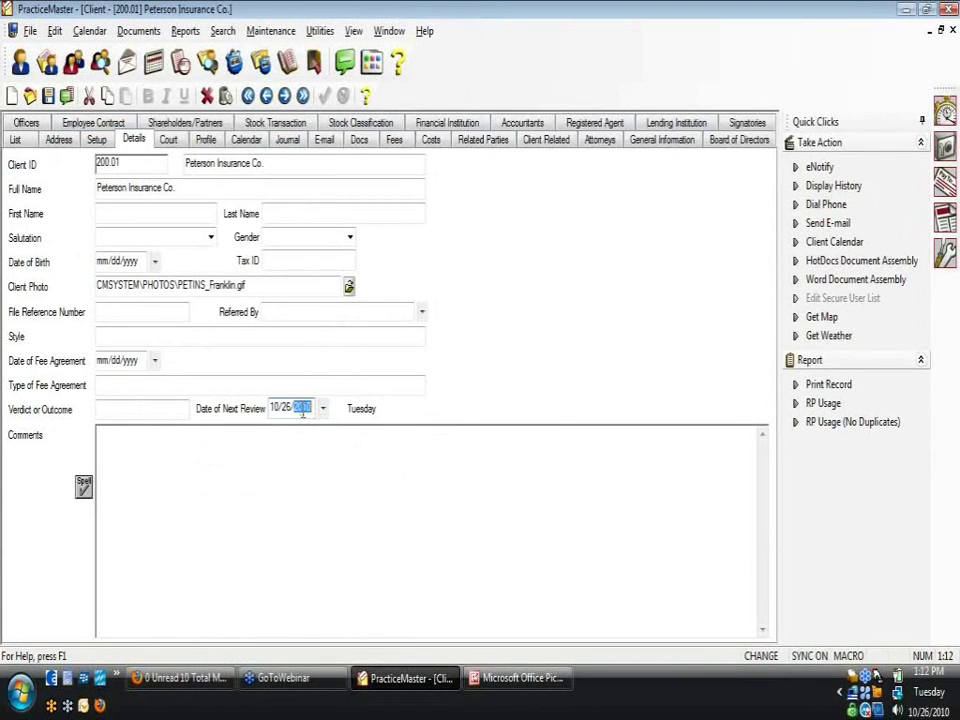
left_click(322, 409)
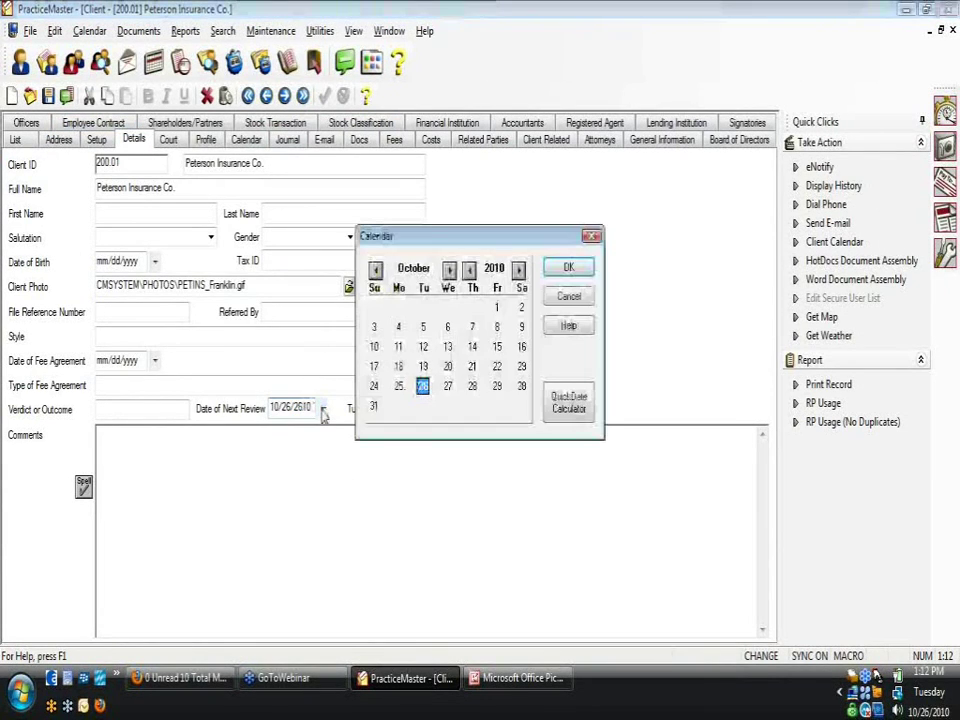
left_click(449, 268)
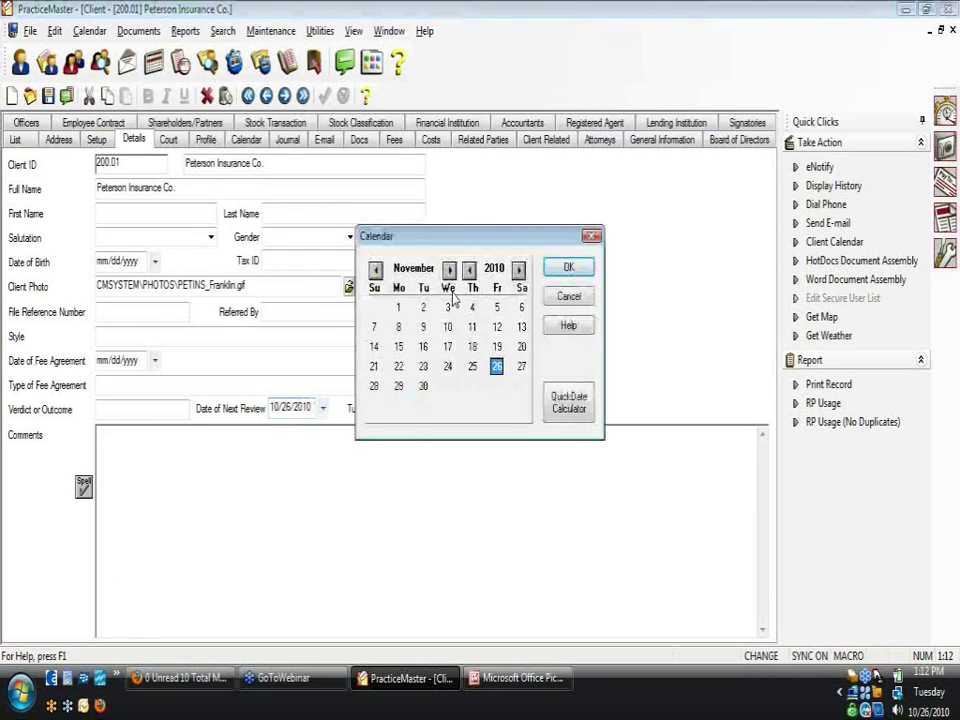
left_click(449, 369)
left_click(566, 267)
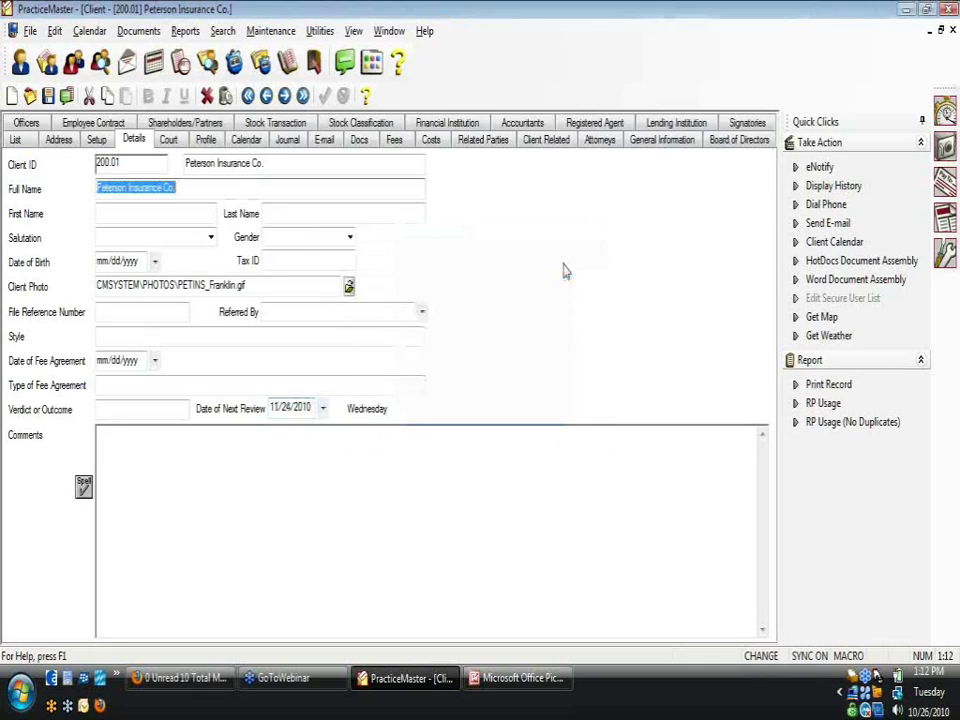
left_click(15, 140)
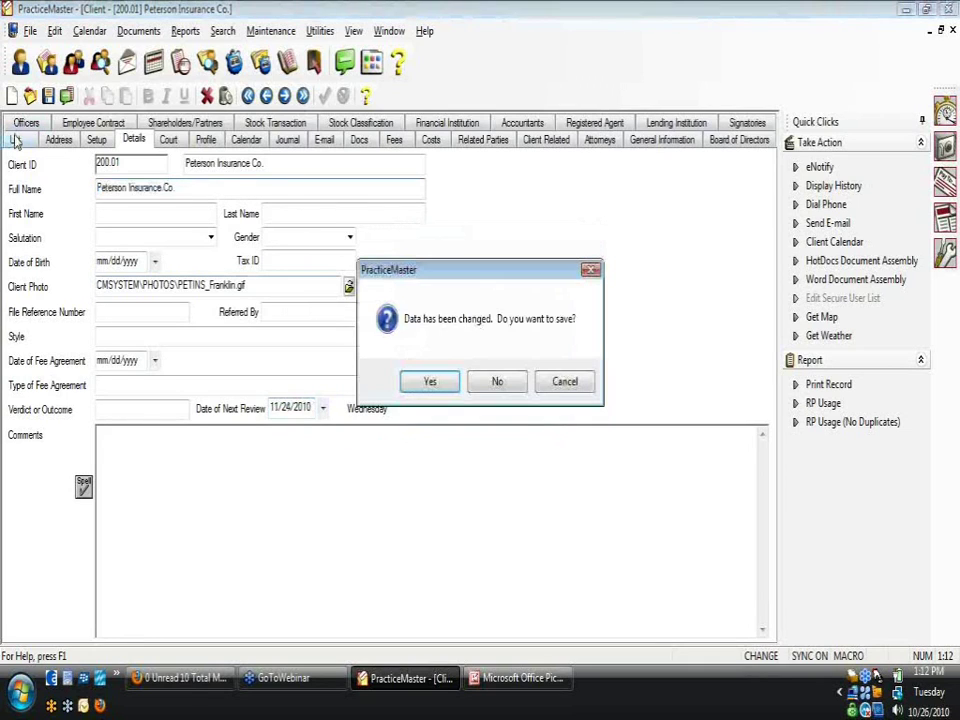
left_click(432, 384)
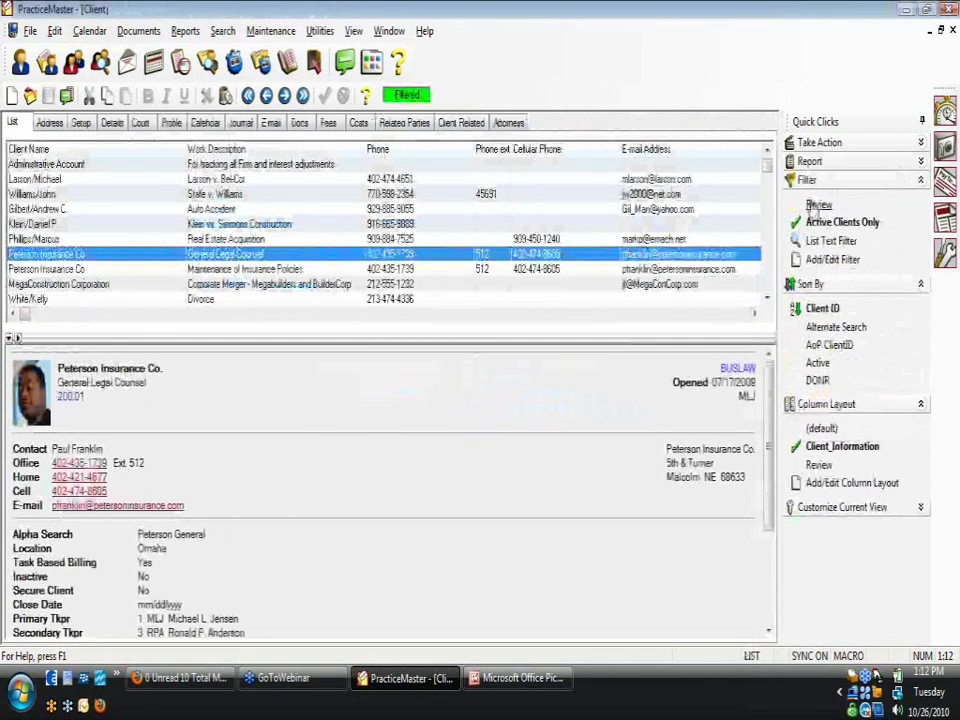
Step: Apply the Review filter to the client list and open the details of the Auto Accident client without a review date
left_click(815, 204)
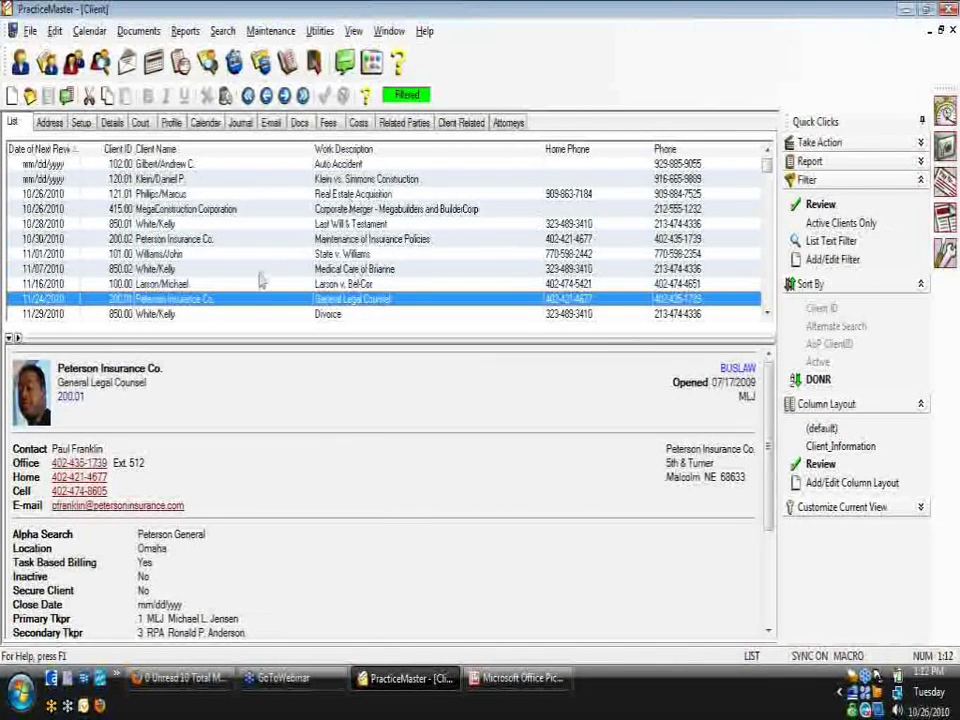
left_click(56, 165)
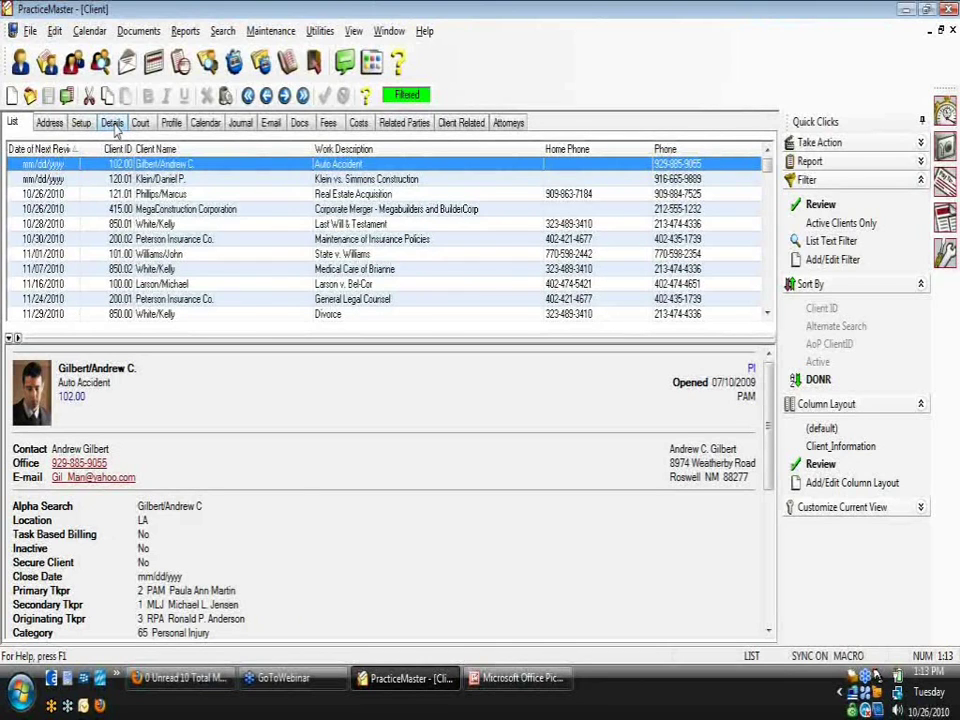
left_click(112, 123)
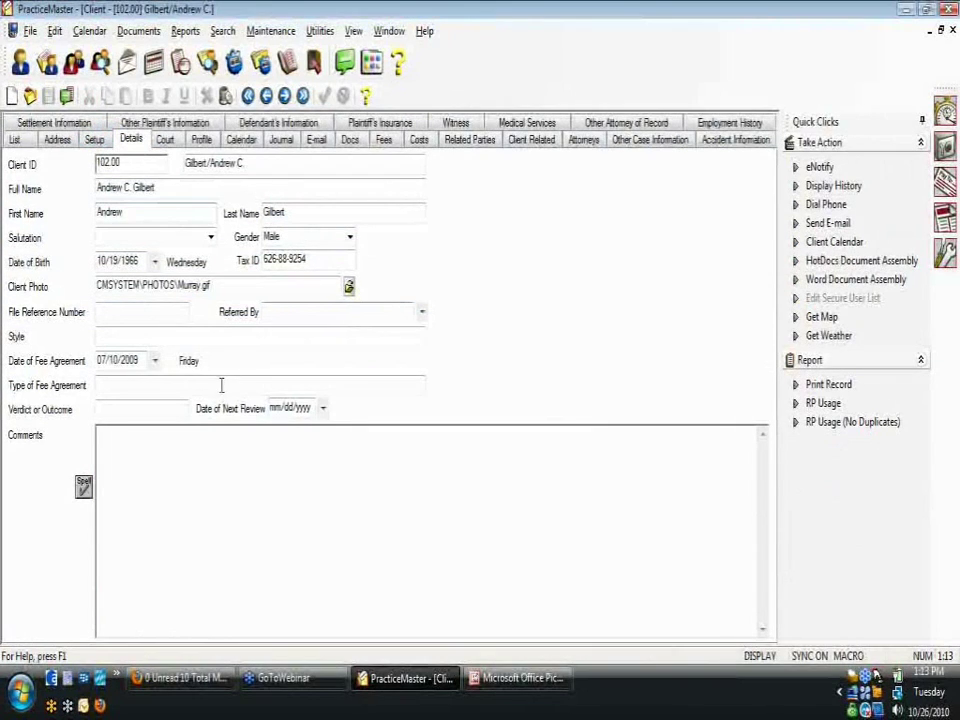
Step: Set the Auto Accident client's Date of Next Review to 10/28/2010, save the record and return to the client list
left_click(291, 412)
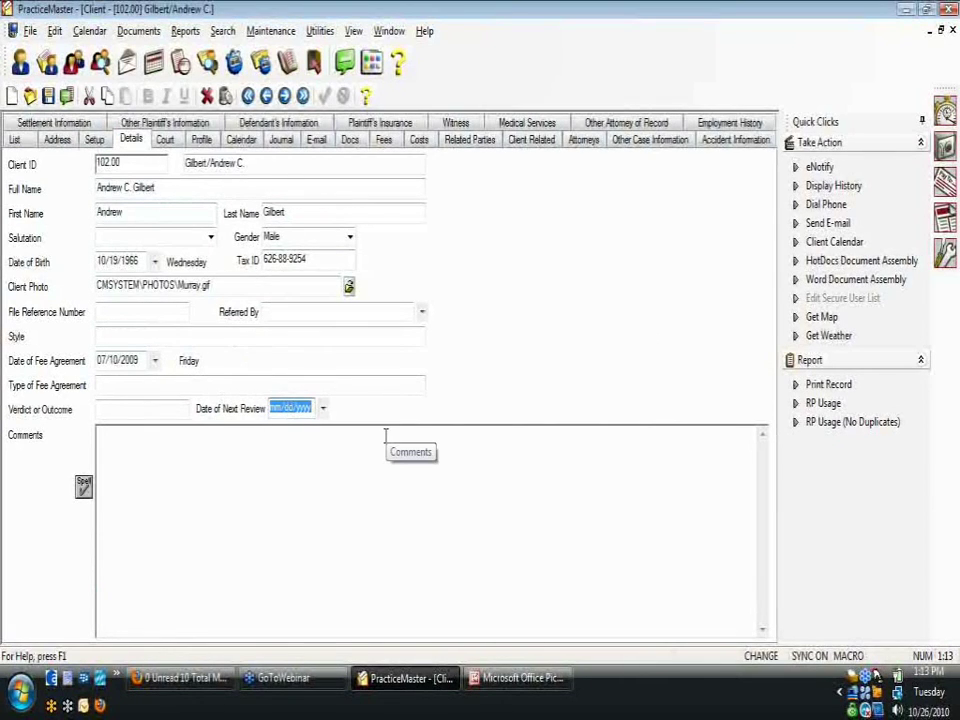
type("10/")
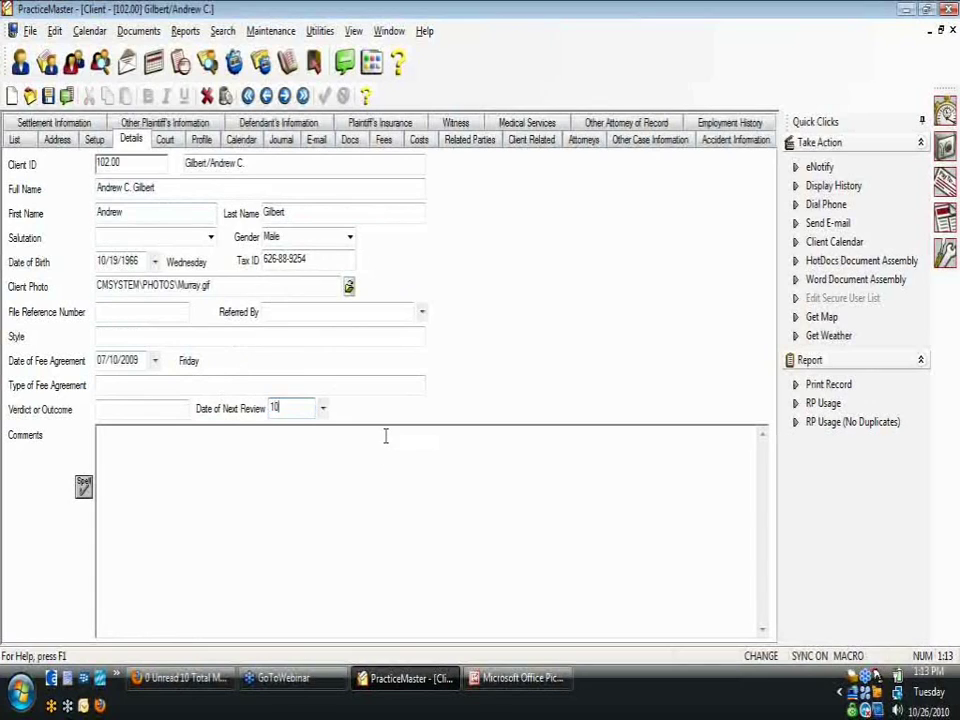
type("28")
type("10")
key("Tab")
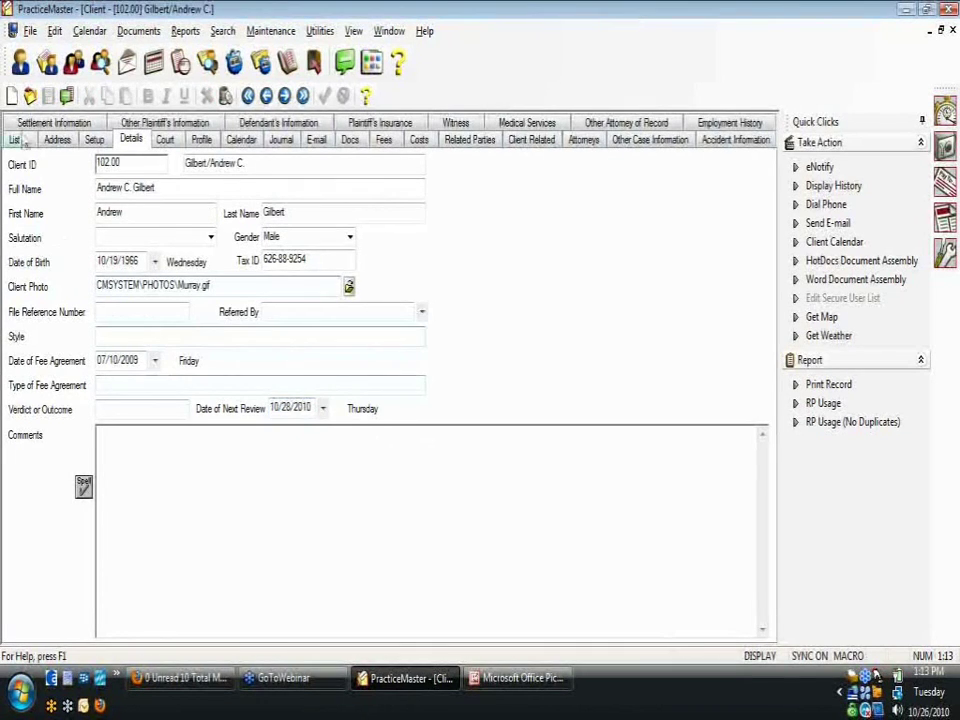
left_click(15, 140)
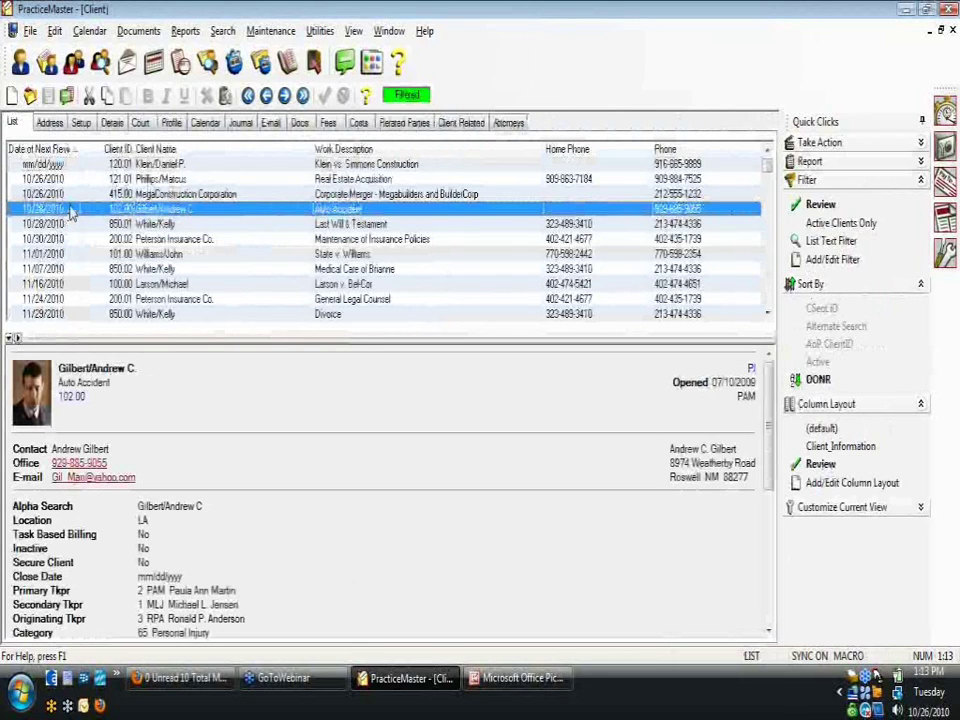
Step: In client 120.01's details, set Date of Next Review to 06/30/2011, save, and select the Auto Accident entry back in the client list
double_click(109, 166)
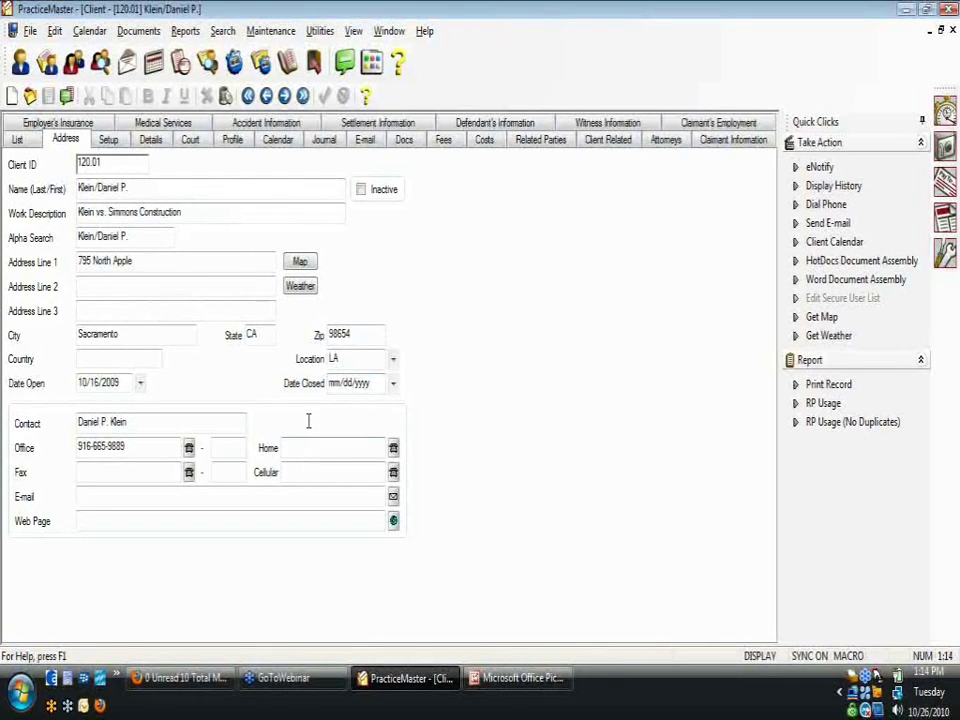
left_click(150, 141)
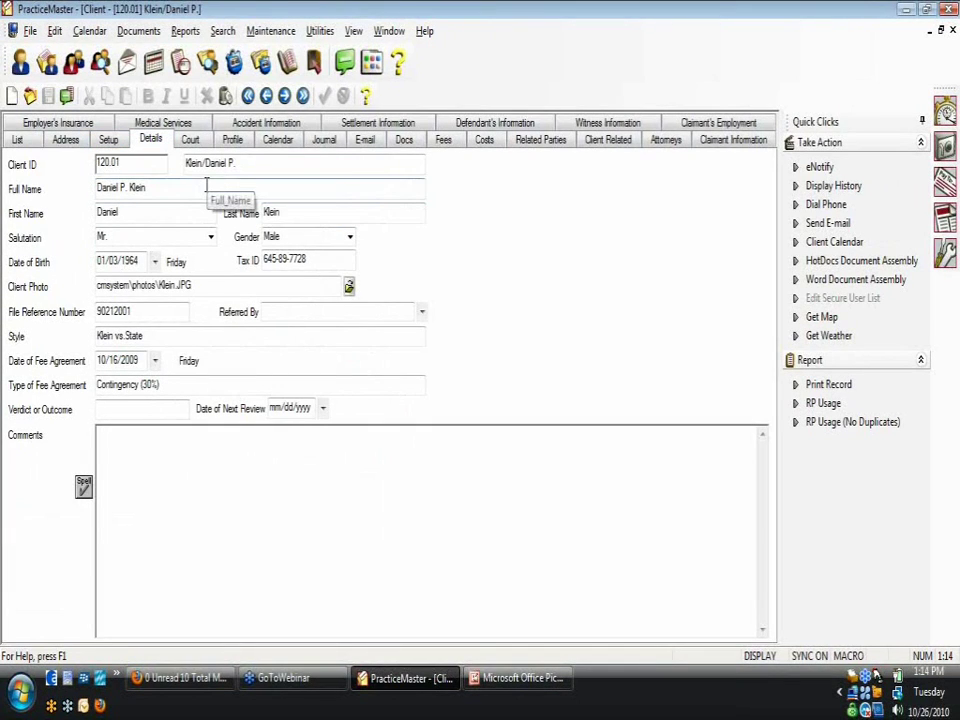
left_click(290, 408)
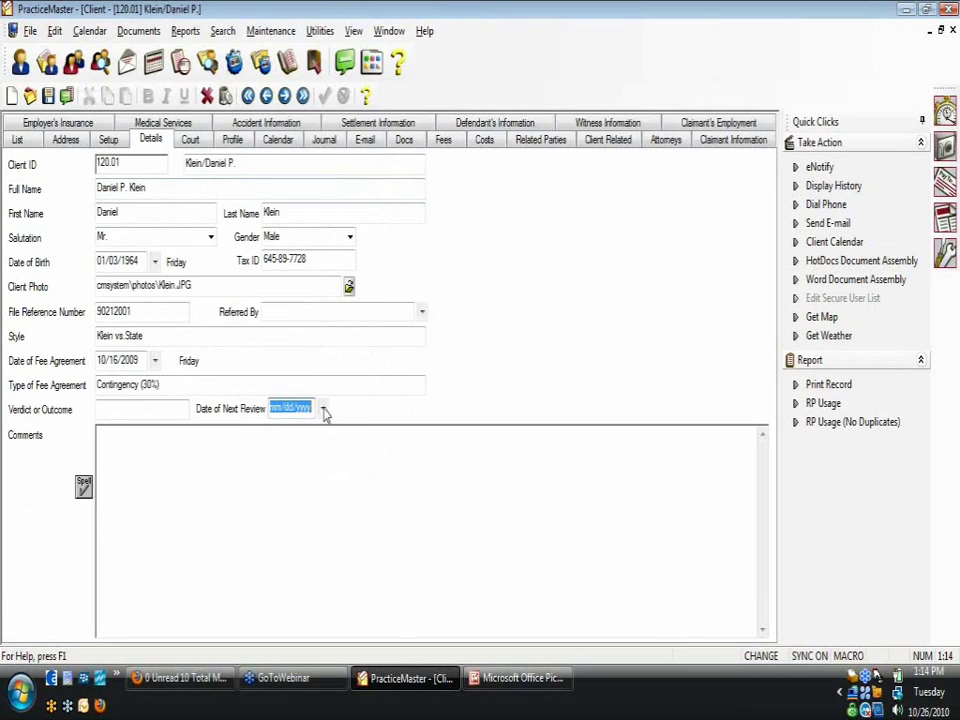
left_click(323, 409)
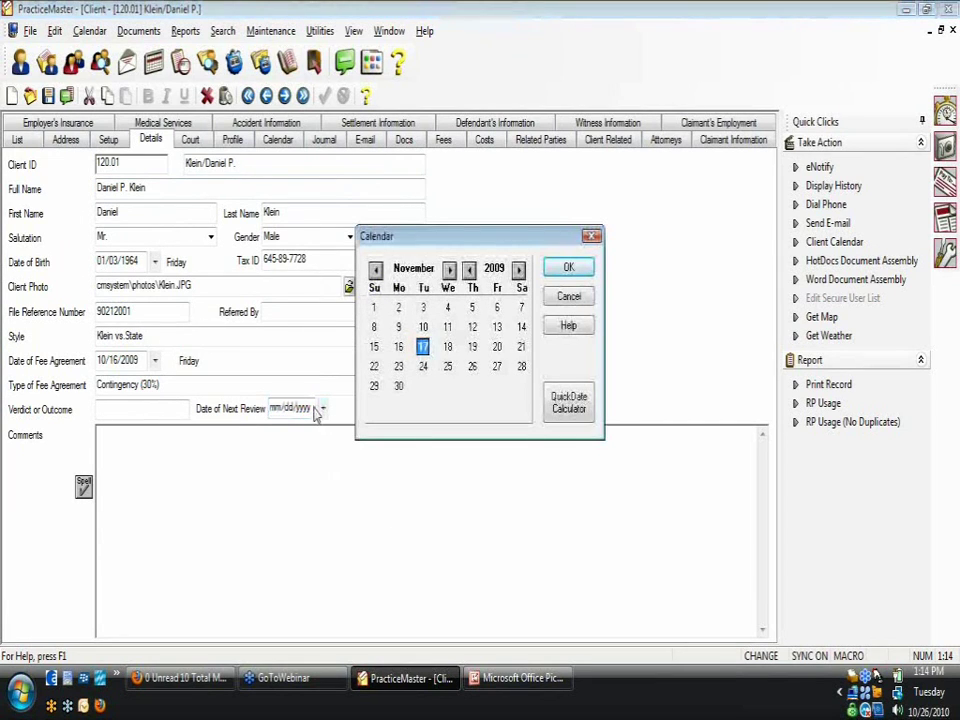
left_click(586, 300)
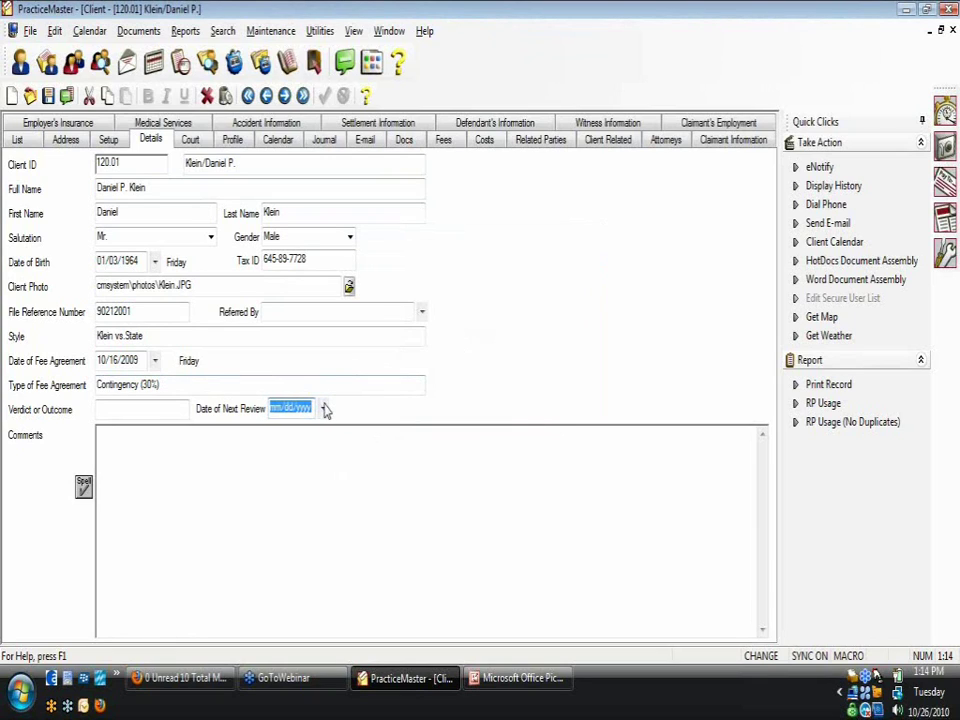
type("6/")
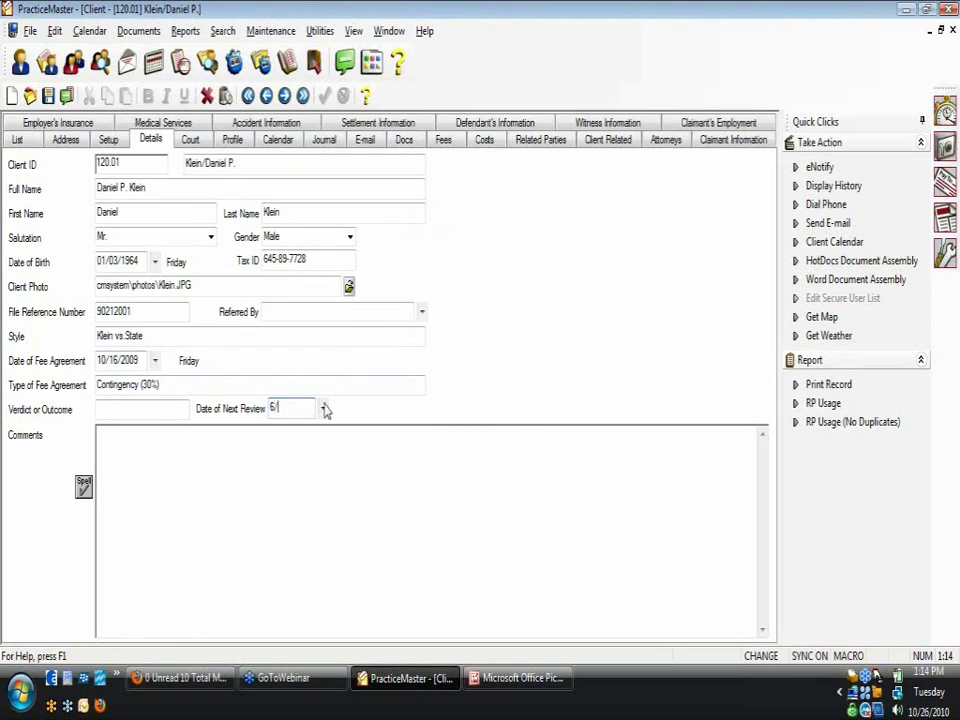
type("30/2011")
key("Tab")
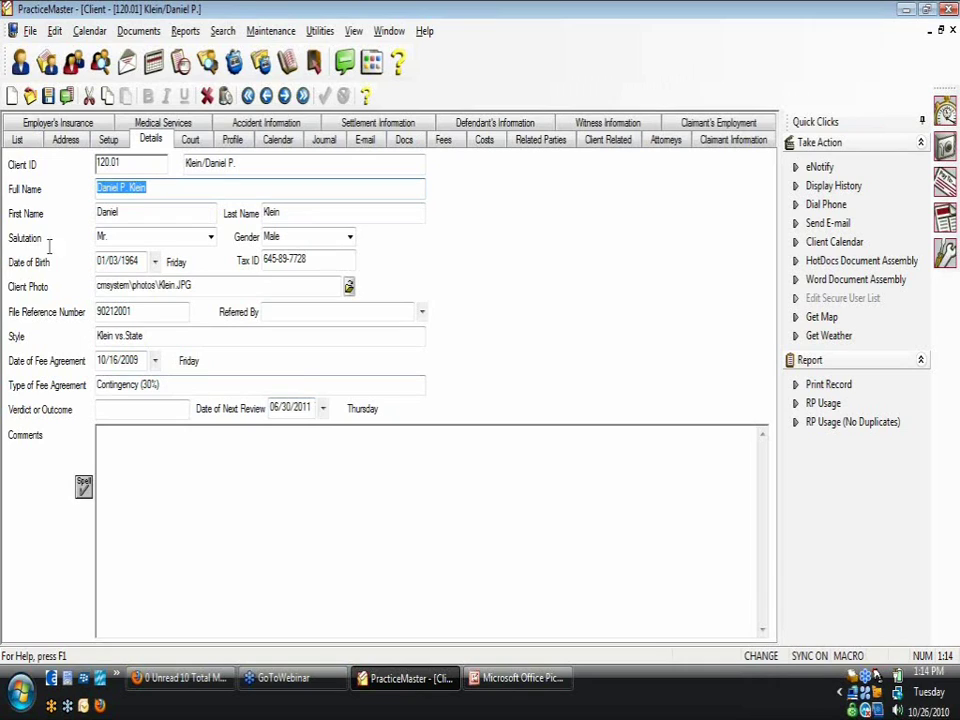
left_click(32, 143)
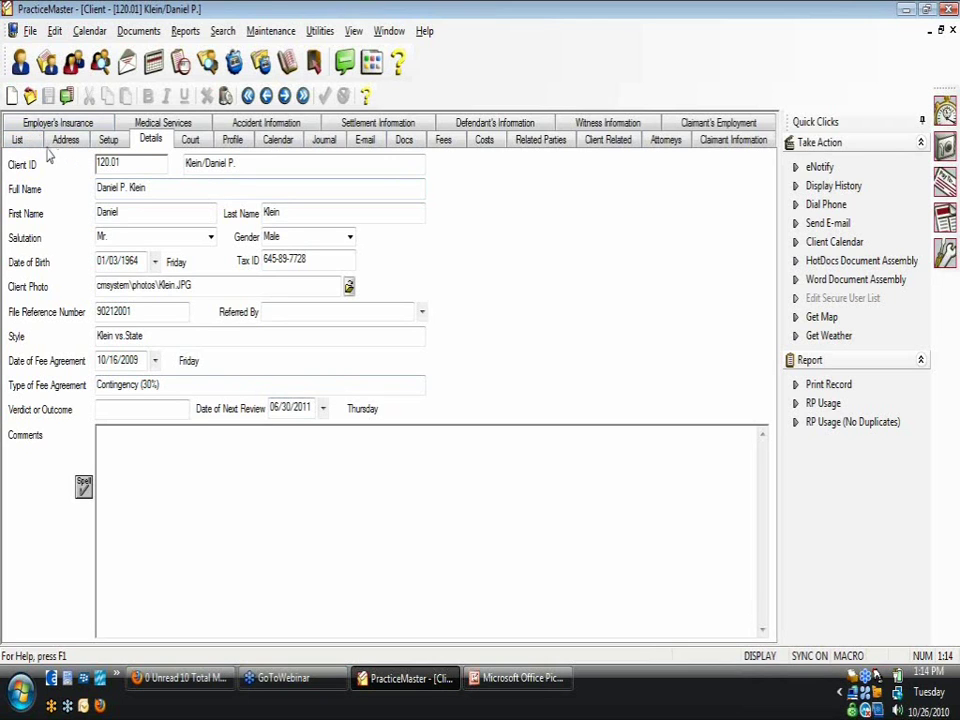
left_click(17, 140)
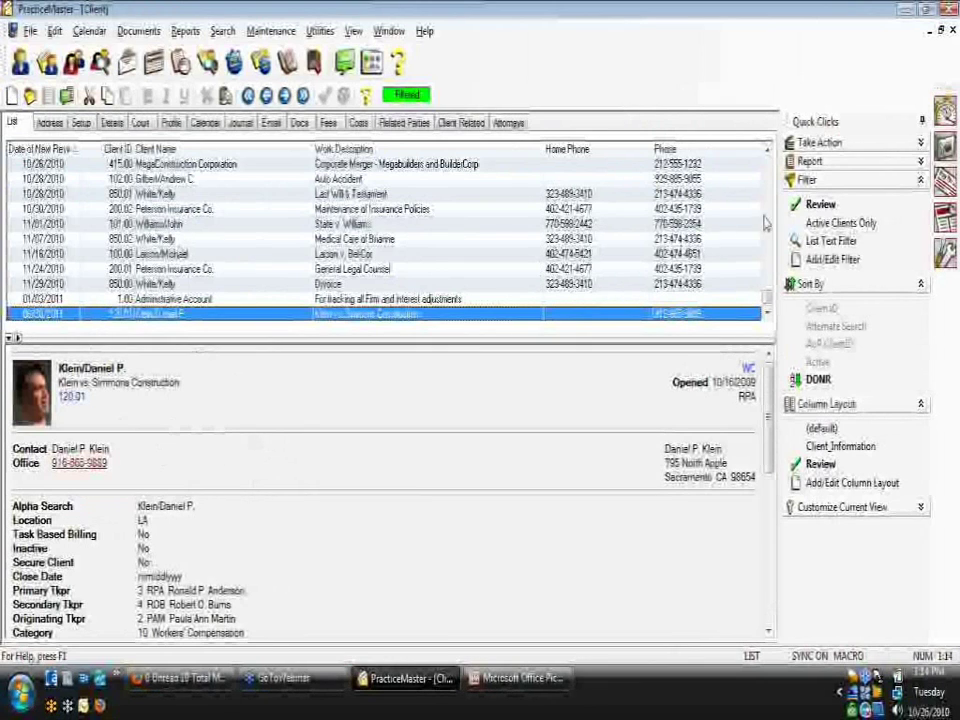
left_click(765, 178)
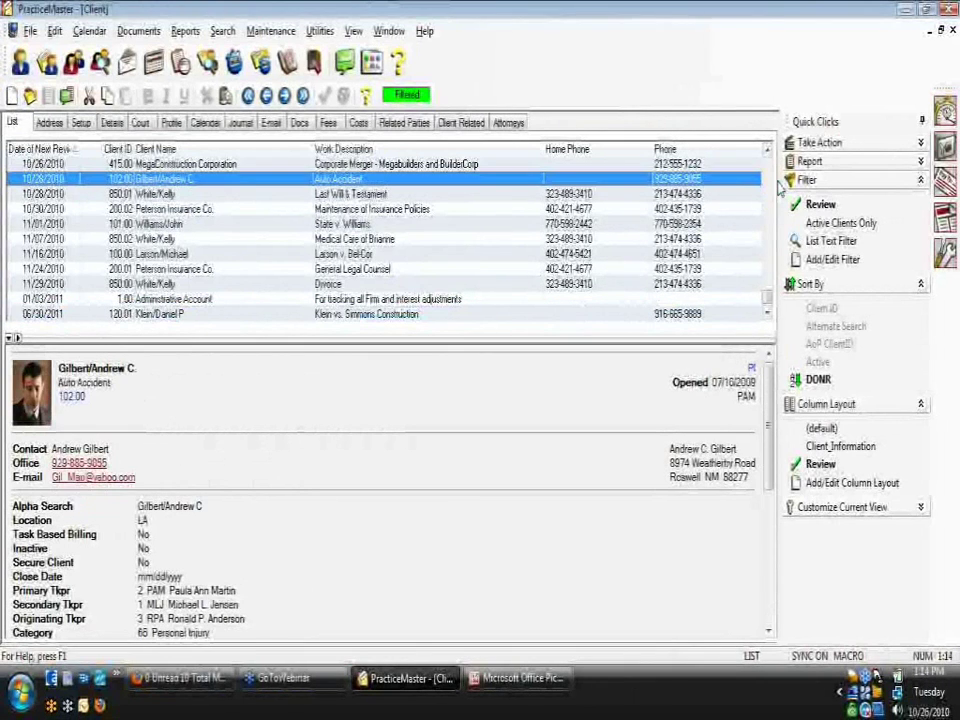
scroll(760, 180, "up", 1)
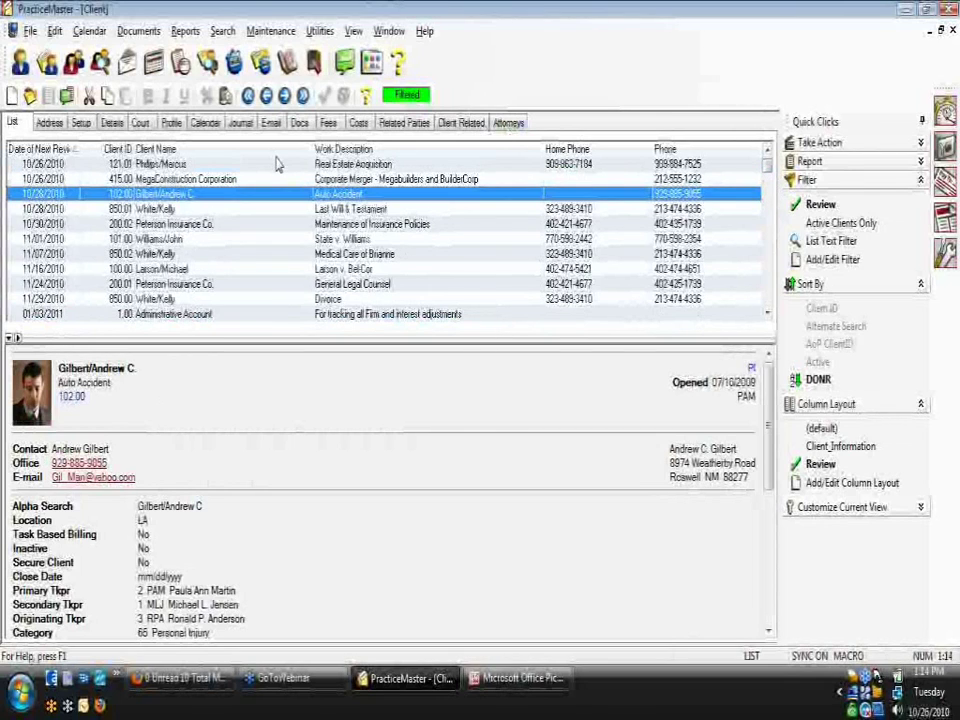
left_click(833, 260)
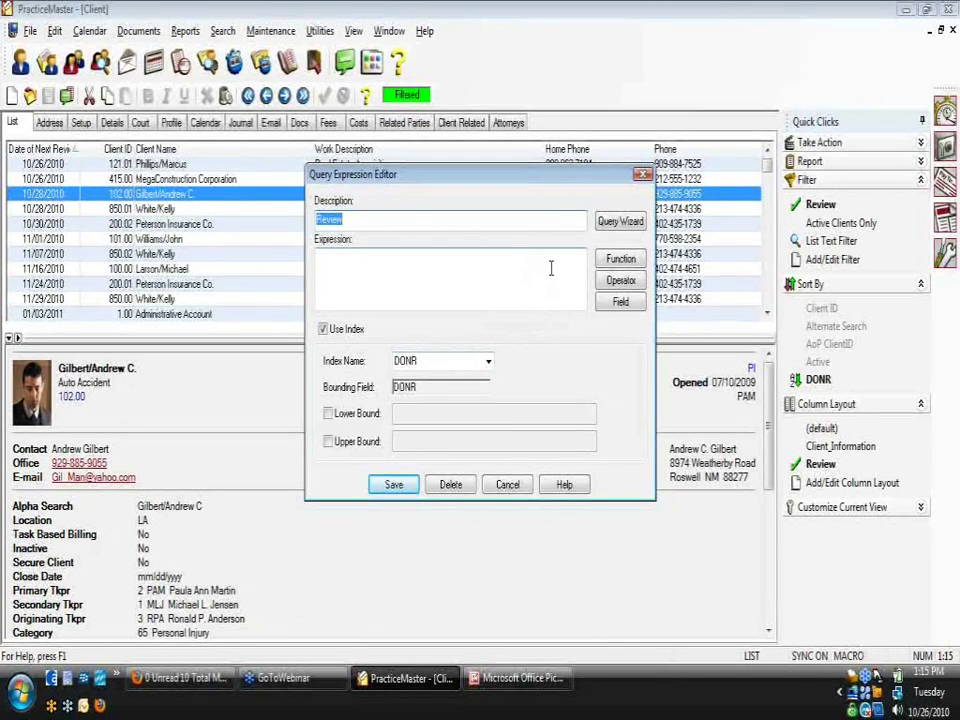
left_click(620, 304)
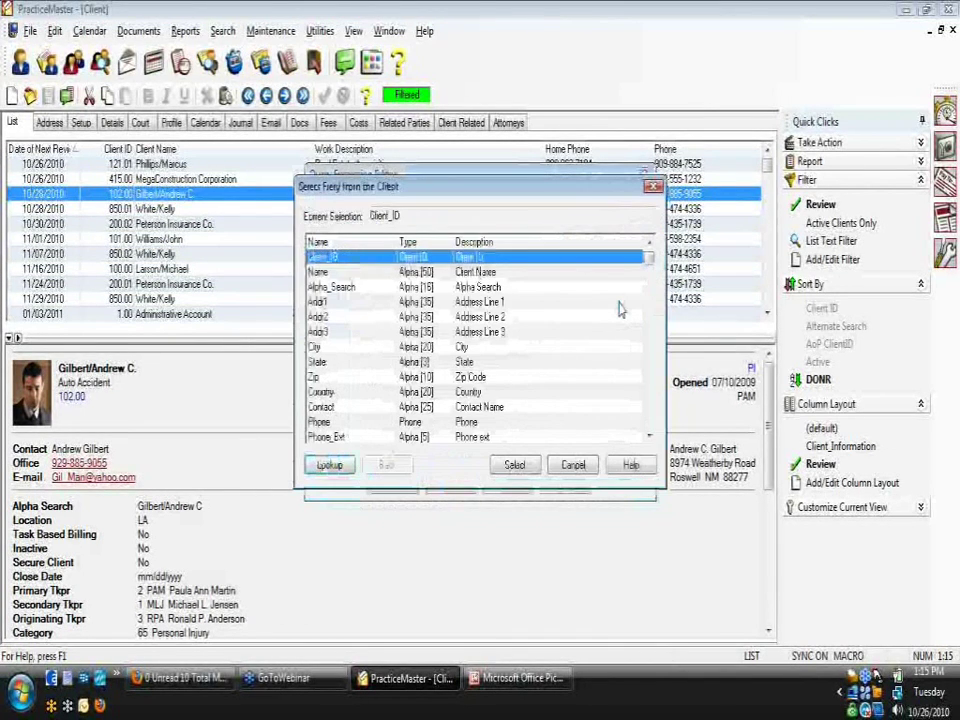
left_click(573, 466)
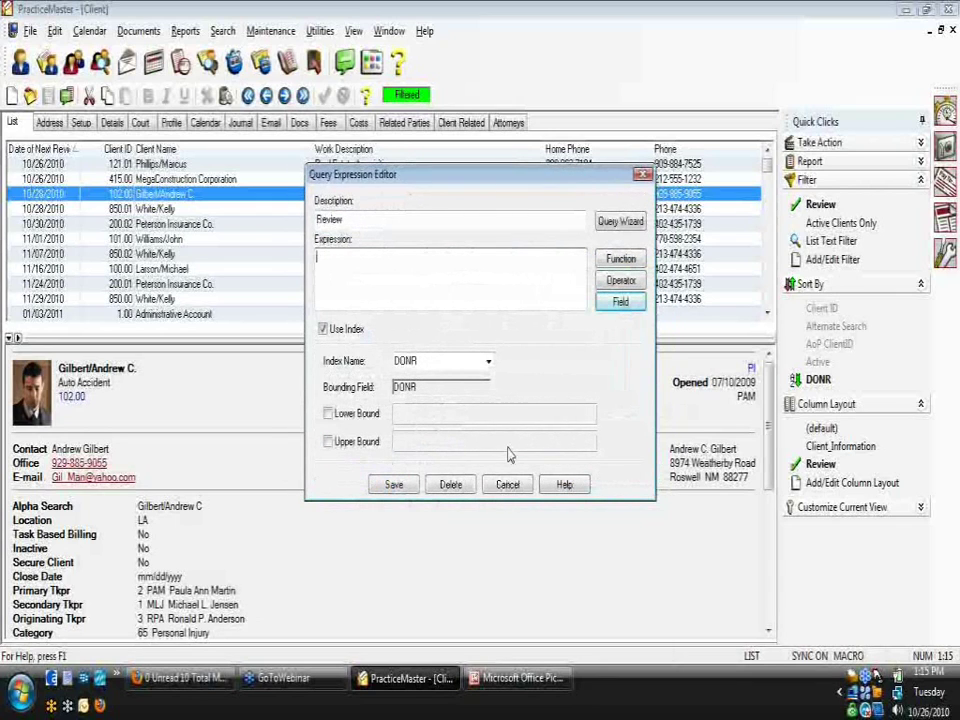
left_click(507, 484)
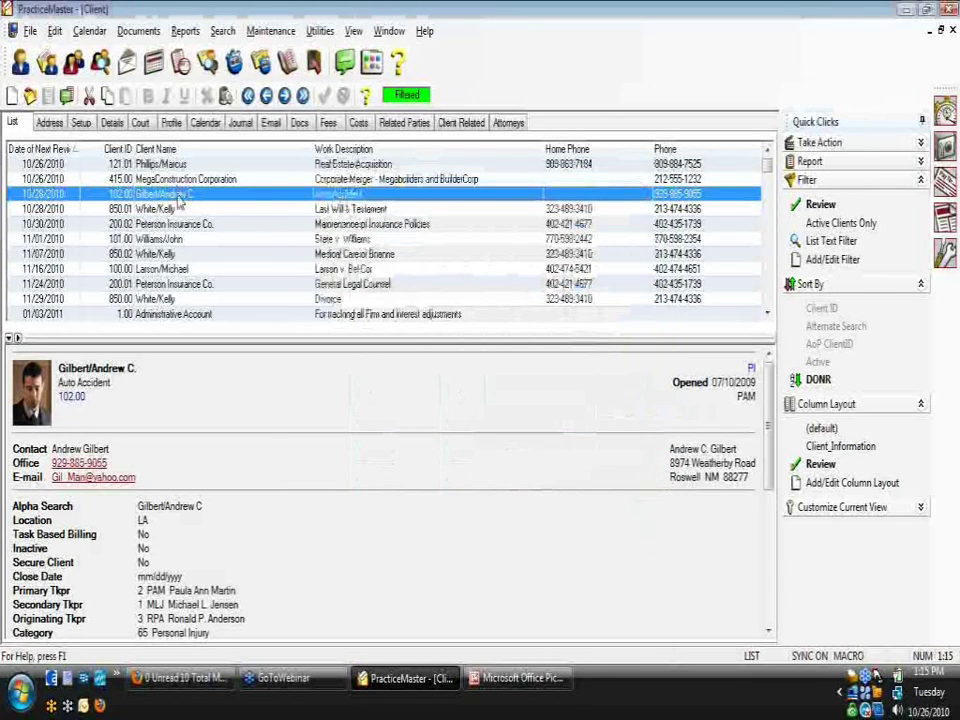
Step: Examine the report order timekeepers in the Auto Accident client's setup information, and go back to the client list
double_click(178, 196)
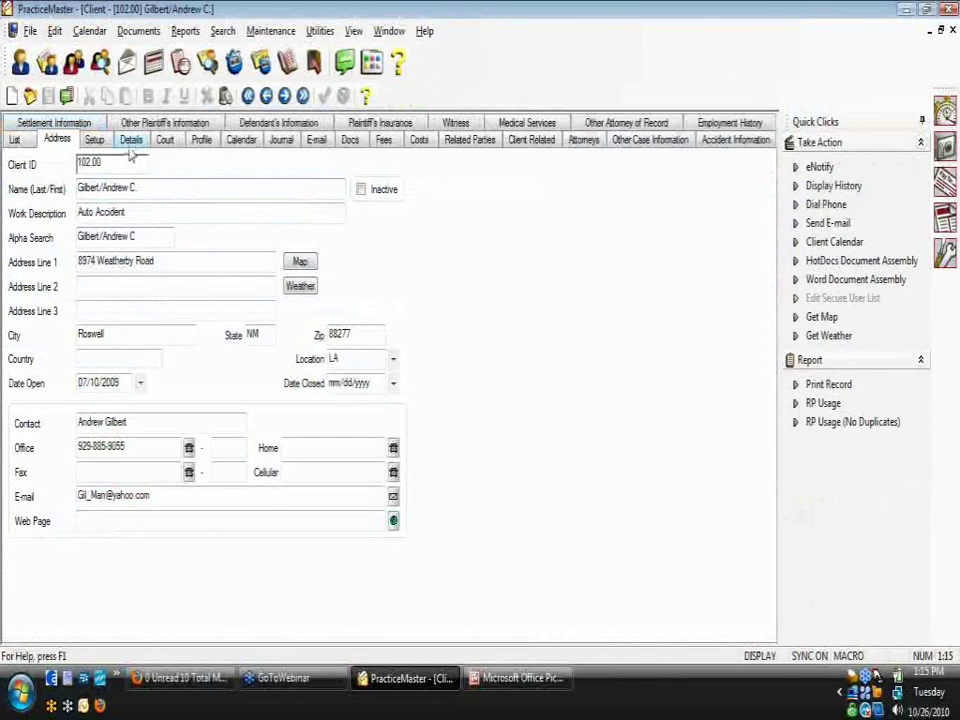
left_click(94, 140)
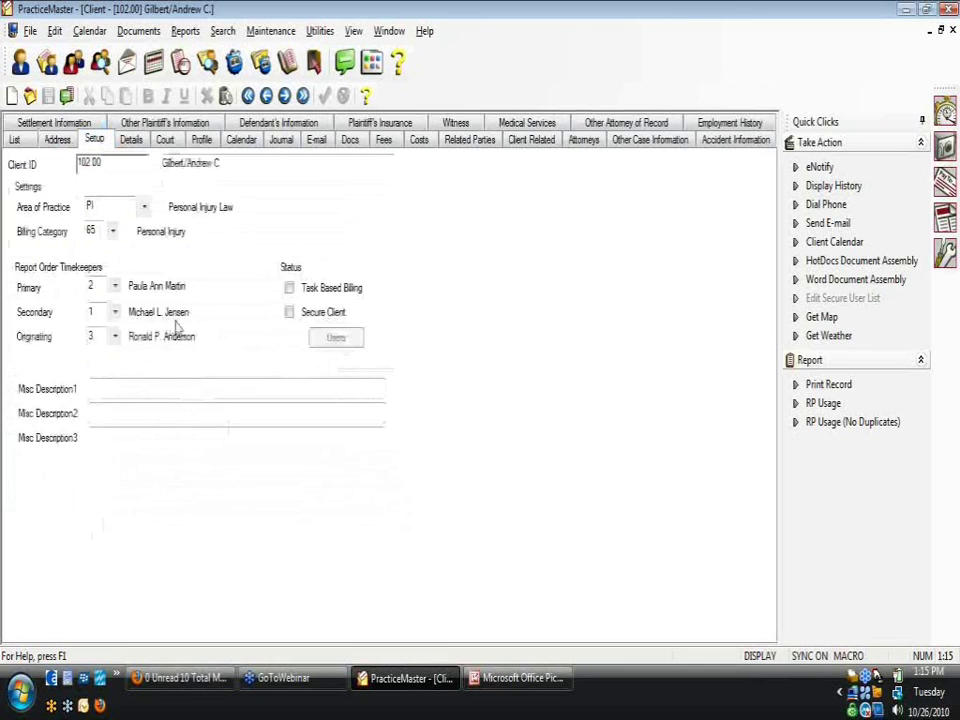
left_click(14, 140)
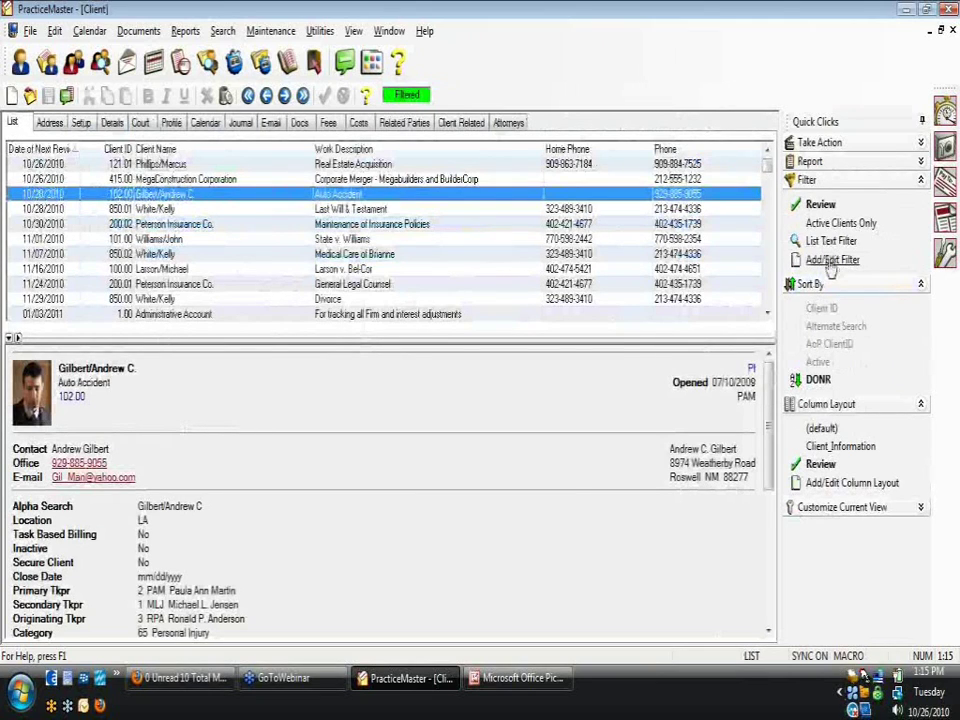
Step: Build the expression Prim_Tkpr:Empl=1 in the Review filter from the primary timekeeper's number field and save the filter
left_click(835, 259)
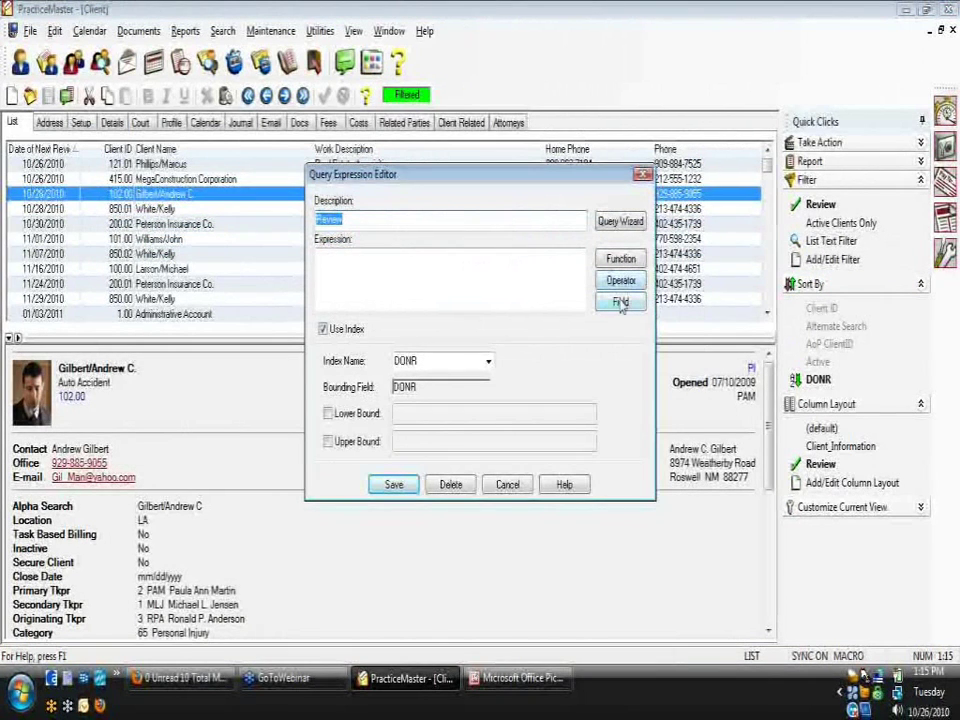
left_click(620, 301)
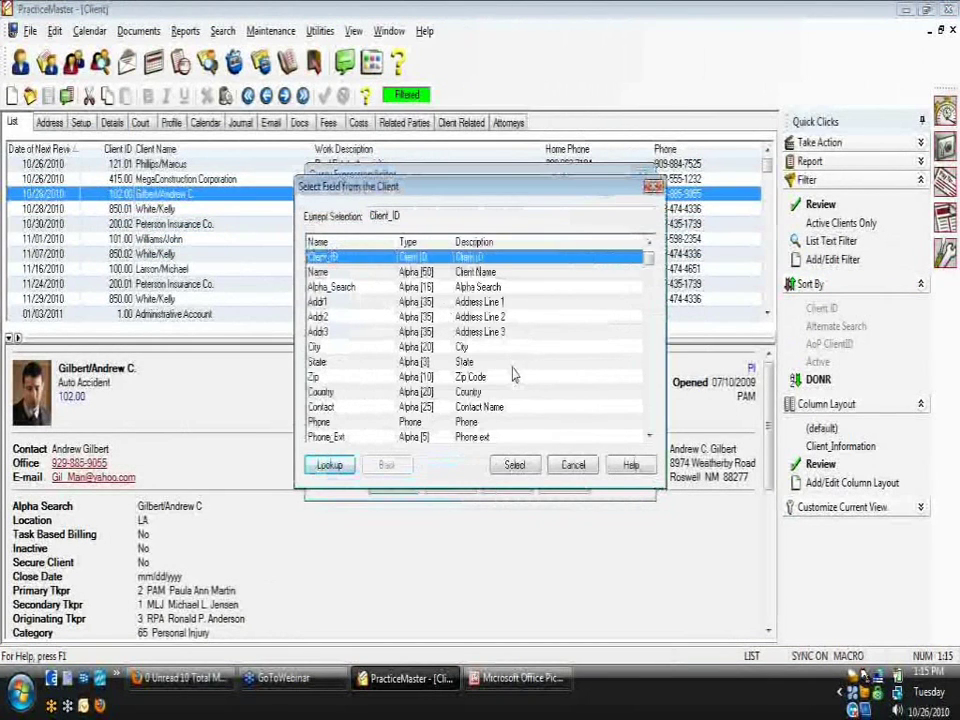
left_click(648, 418)
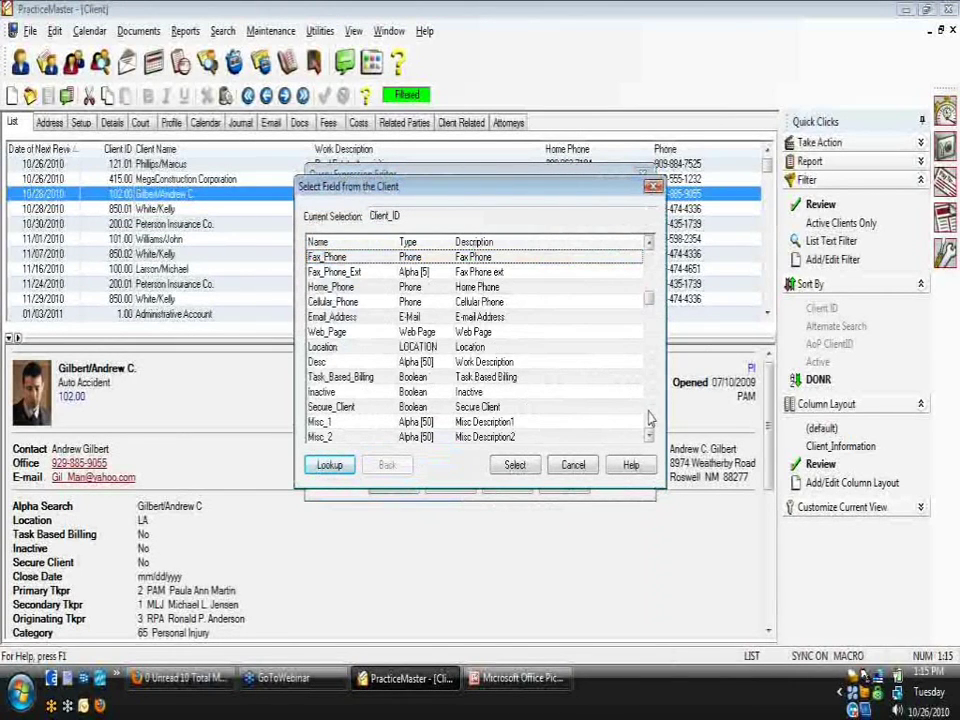
left_click(648, 418)
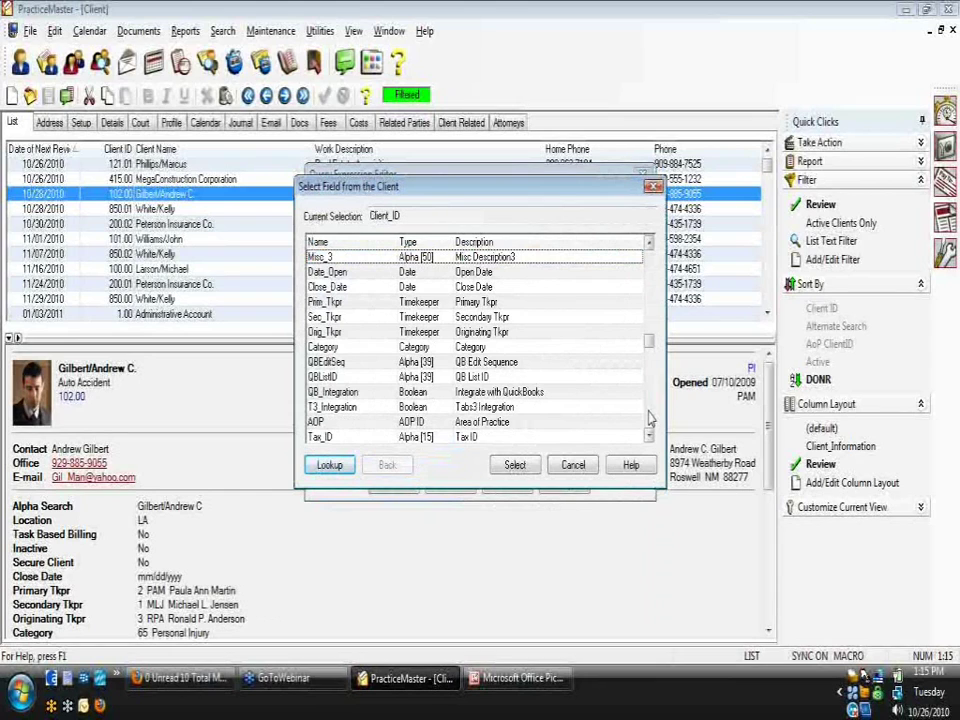
double_click(455, 302)
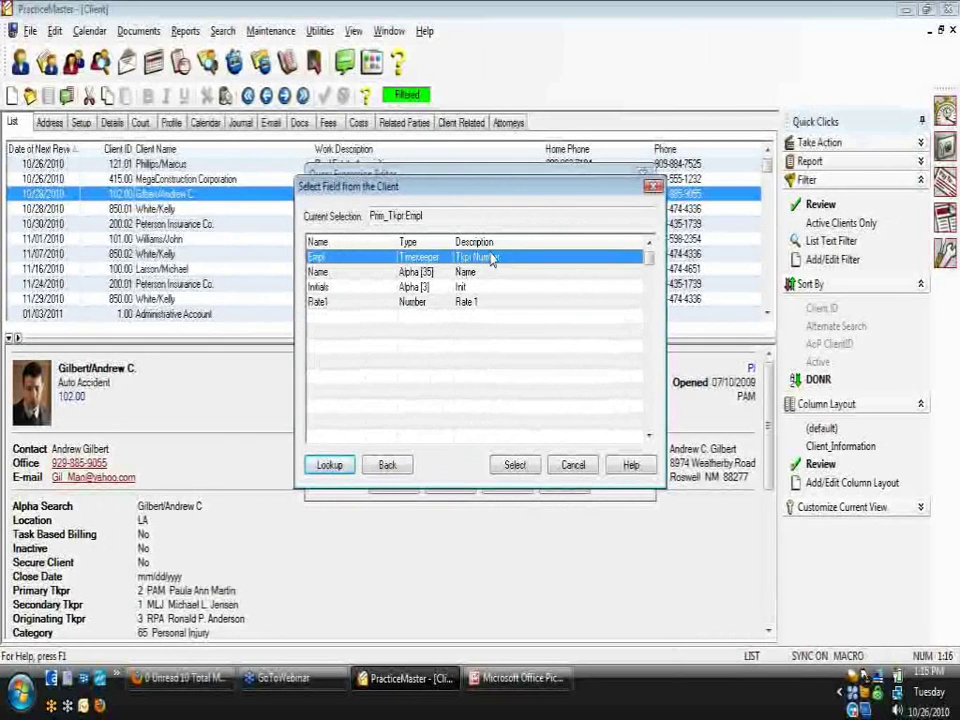
double_click(491, 259)
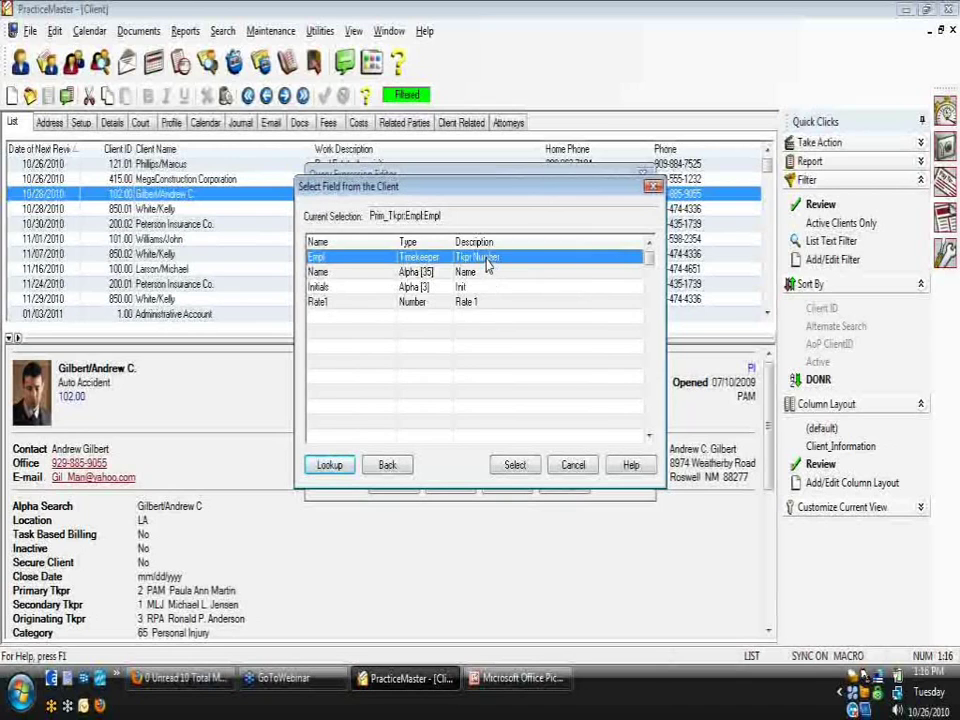
double_click(487, 258)
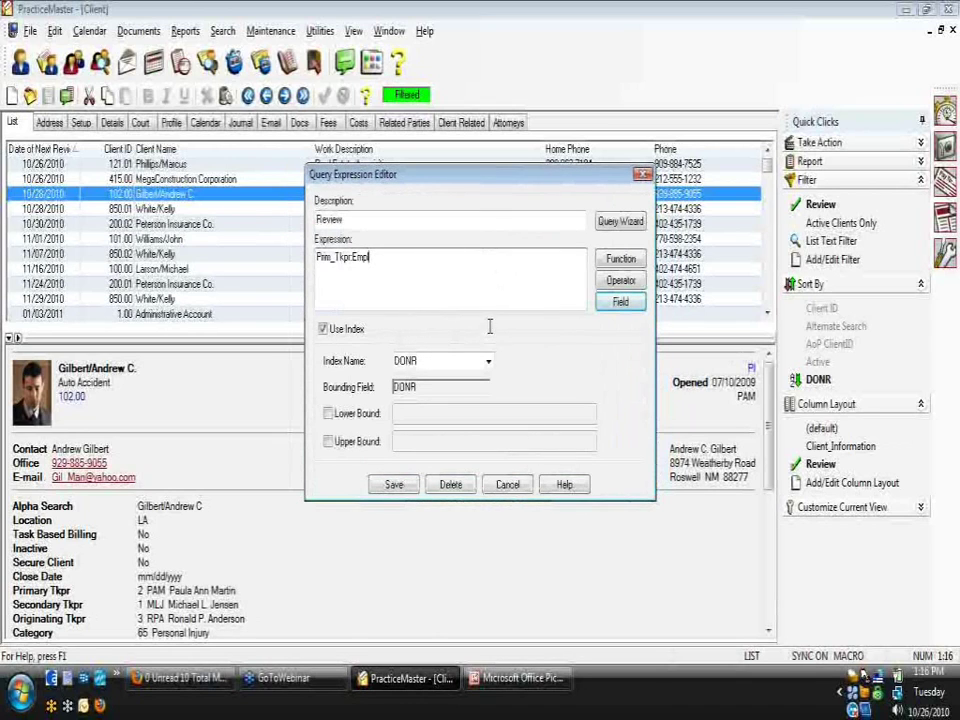
type("=1")
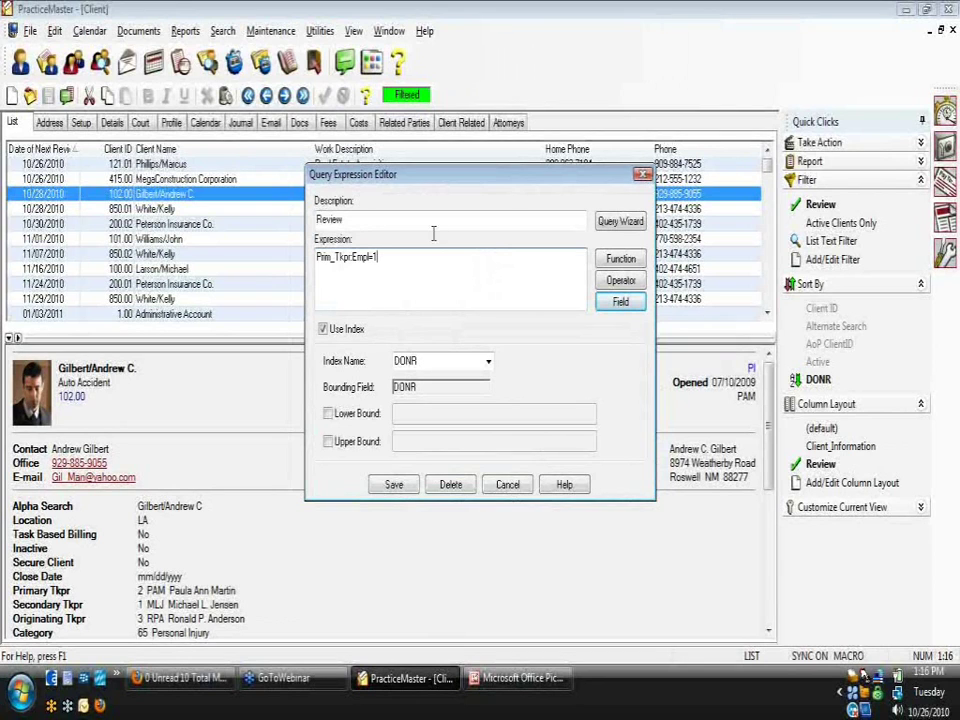
left_click(393, 484)
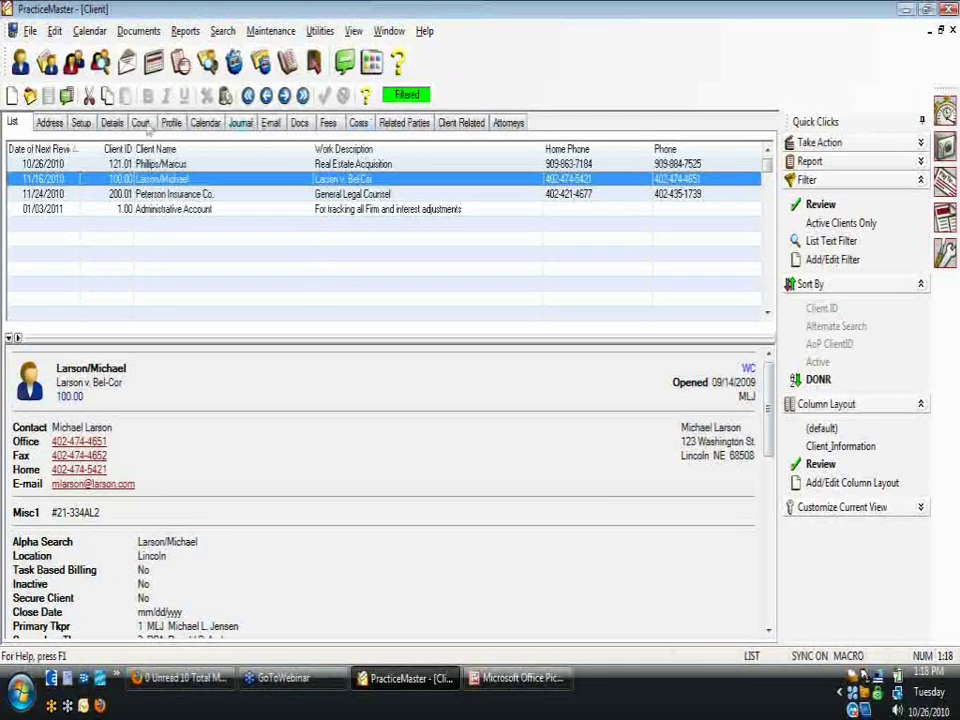
Step: View the selected client's calendar entries, and open the Calendar file from the list of all other files
left_click(206, 123)
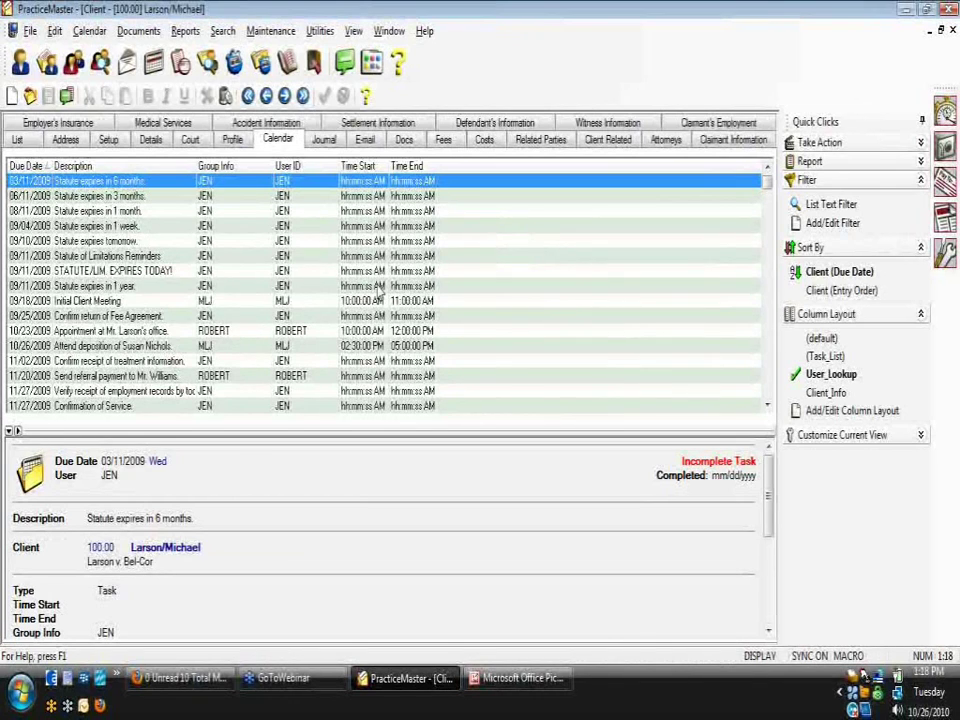
left_click(30, 31)
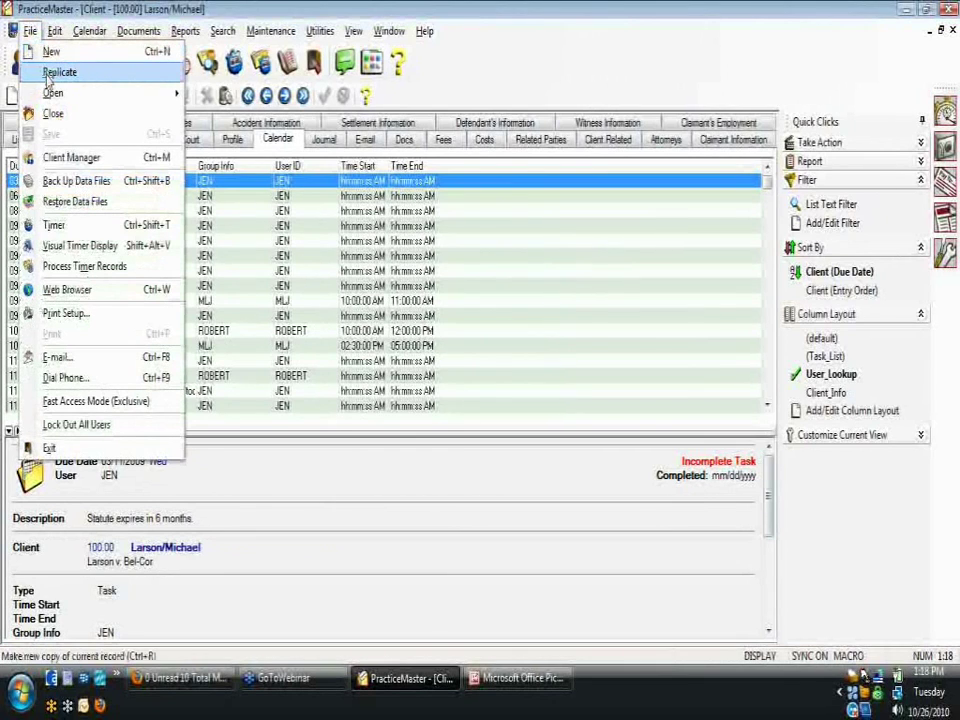
mouse_move(53, 96)
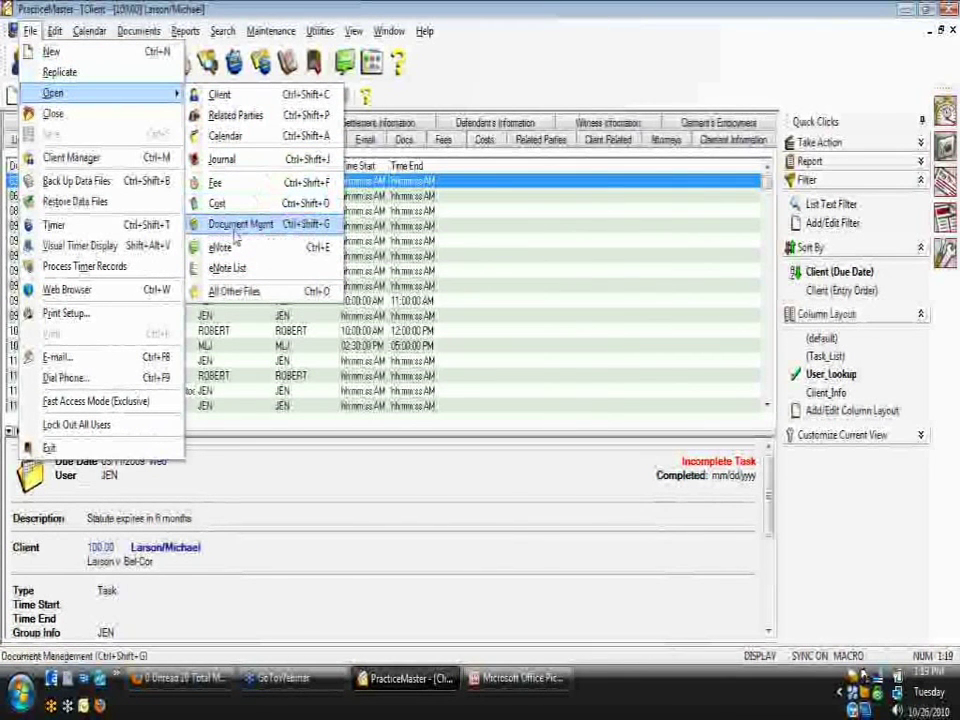
left_click(236, 291)
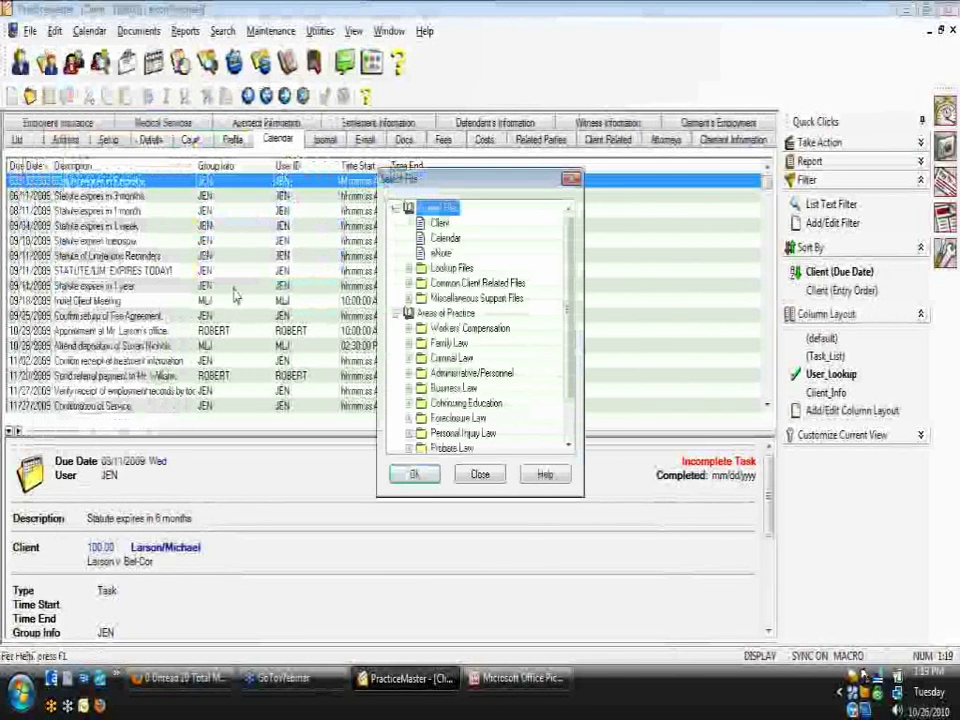
double_click(445, 239)
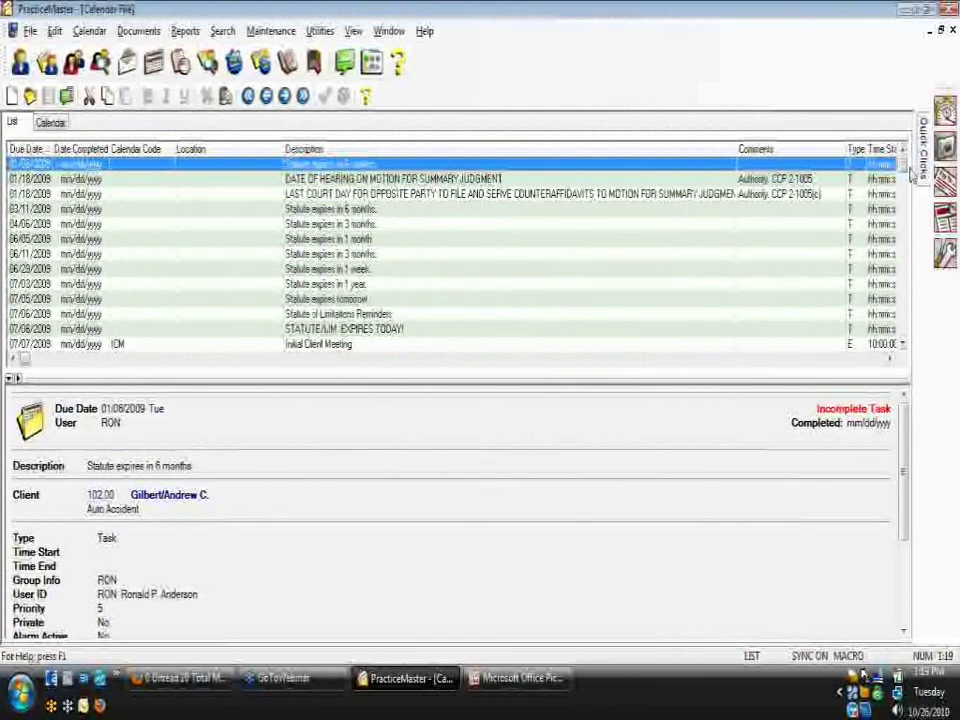
Step: Examine the filter options in the Calendar file's Quick Clicks, and close both the Calendar file and the client window
mouse_move(930, 173)
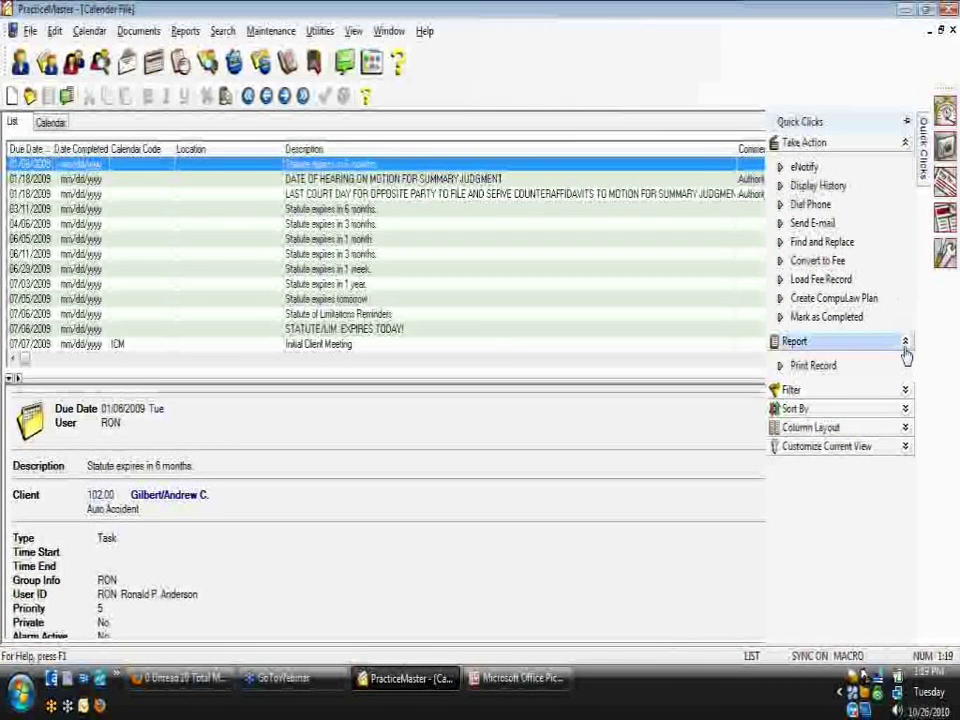
left_click(906, 342)
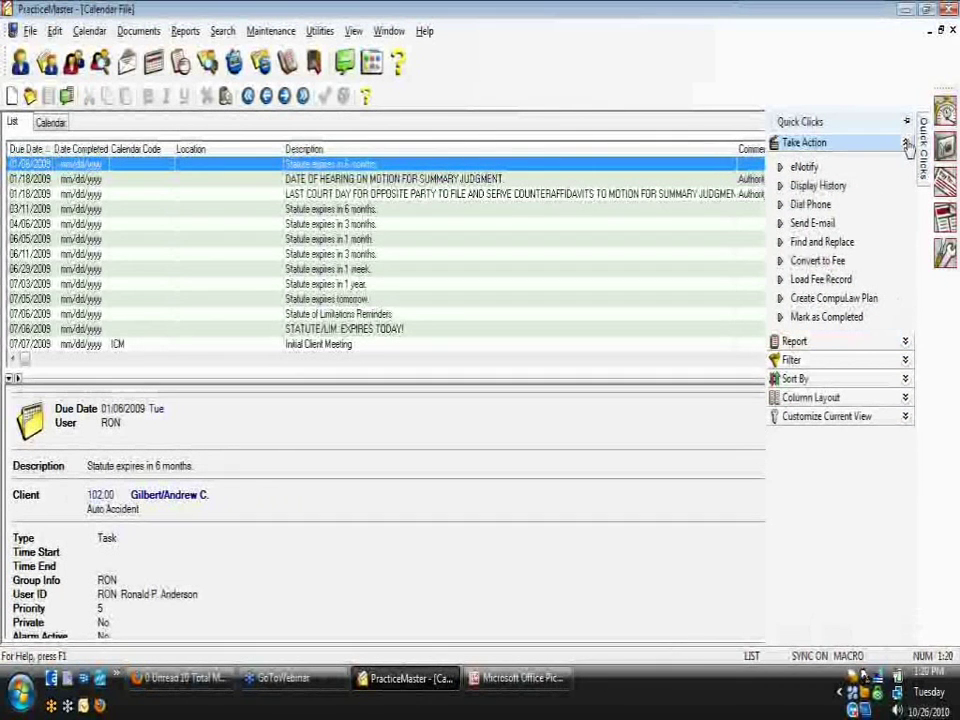
left_click(905, 361)
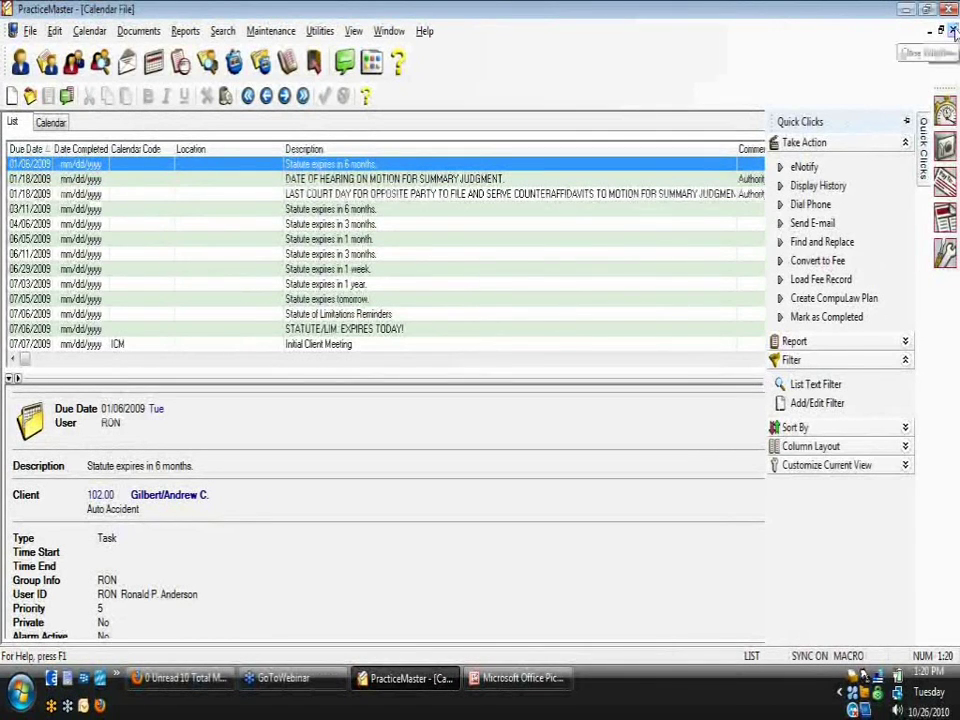
left_click(953, 32)
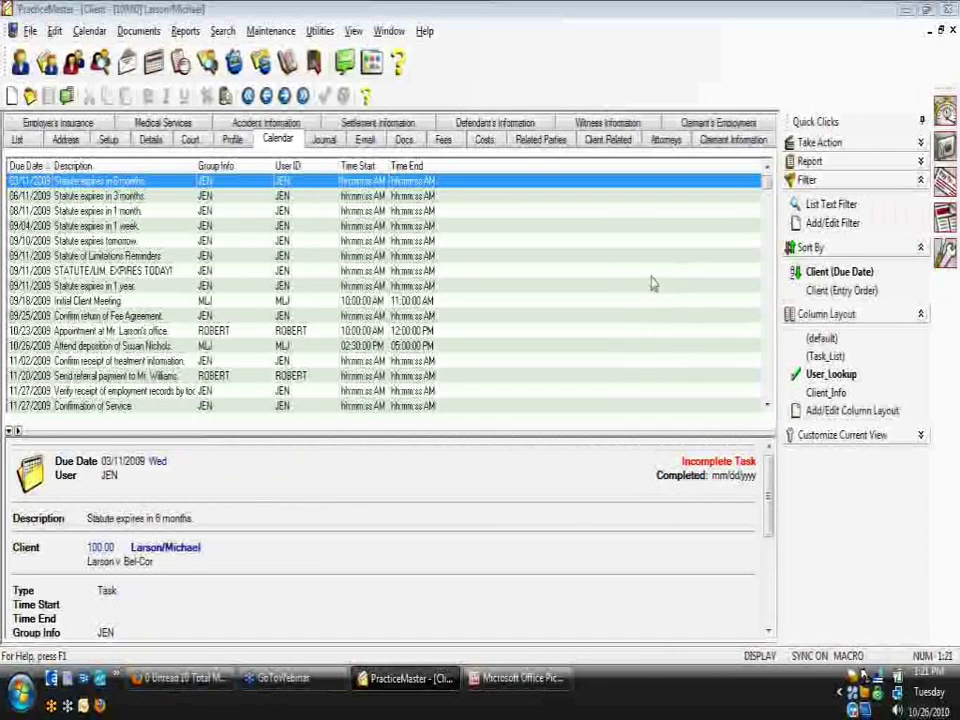
left_click(952, 30)
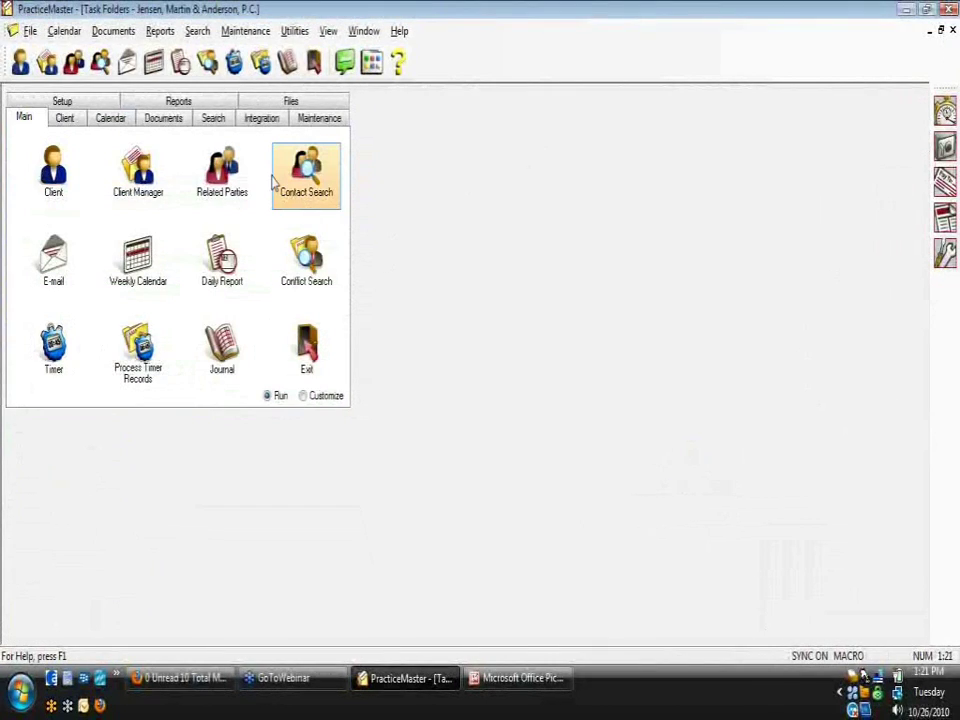
Step: Try to run the Data File Integrity Check on the sample data and dismiss the message
left_click(321, 122)
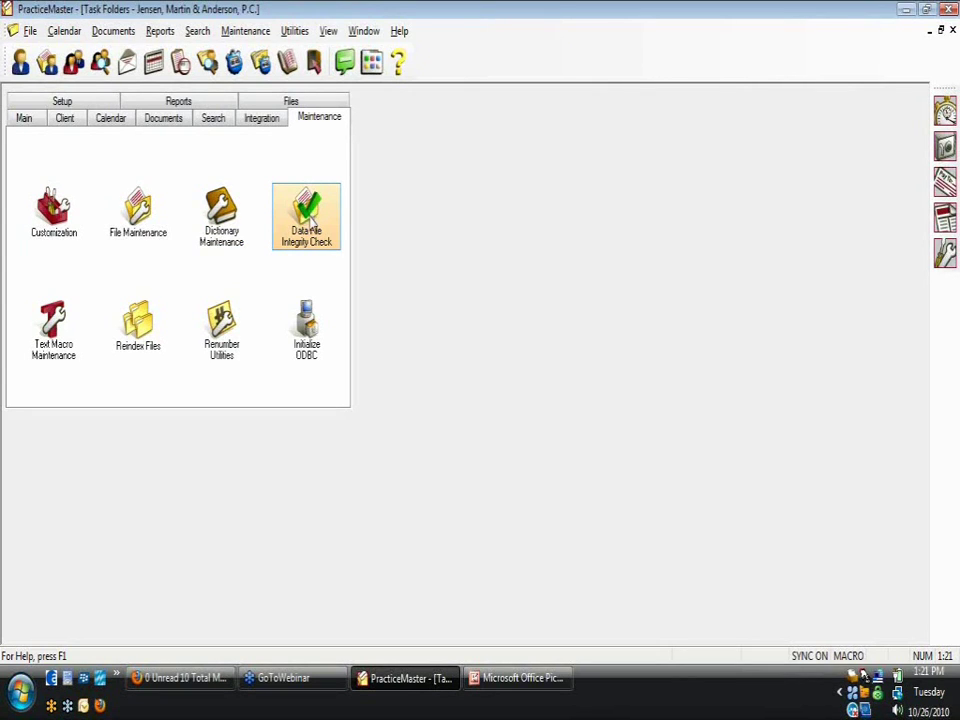
double_click(311, 222)
left_click(536, 381)
Step: Switch to Tabs3 with the sample data and try to run its Data File Integrity Check
left_click(945, 118)
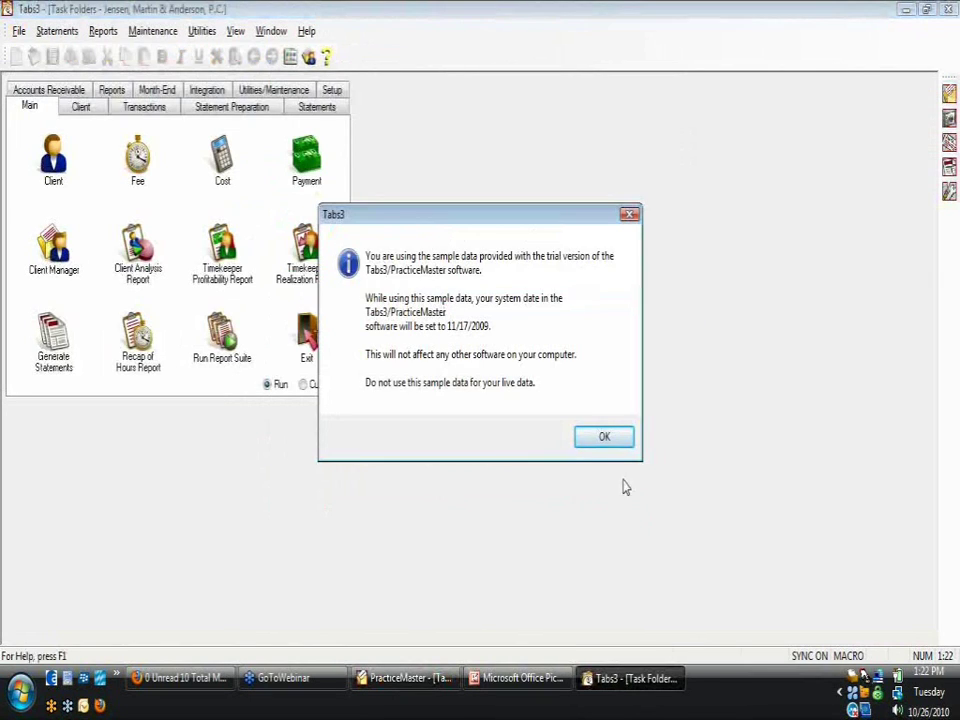
left_click(602, 438)
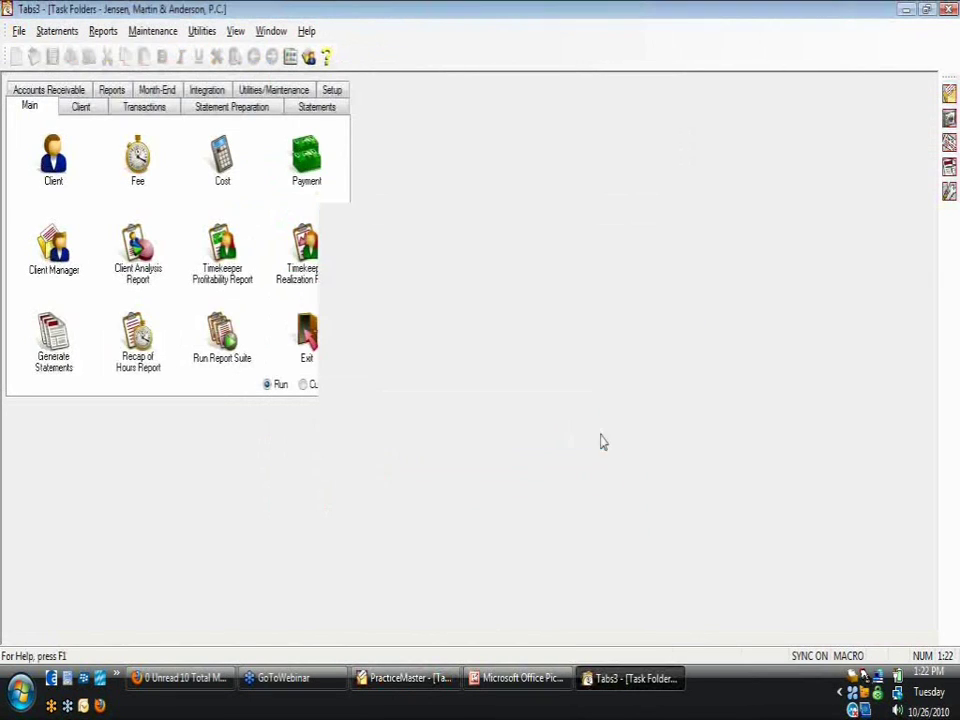
left_click(310, 90)
left_click(145, 210)
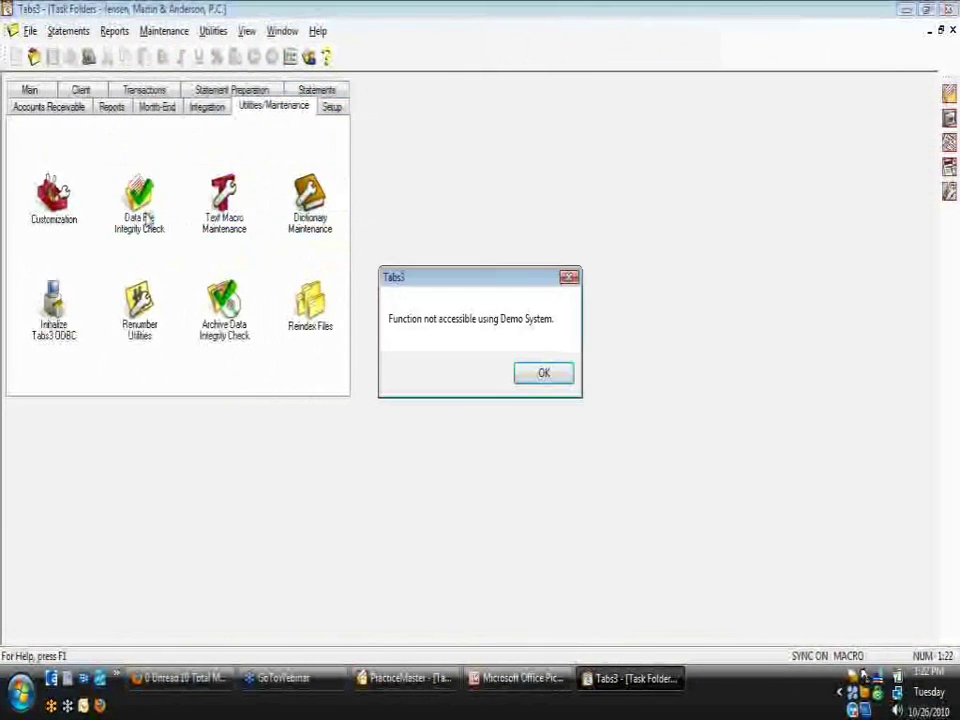
left_click(544, 372)
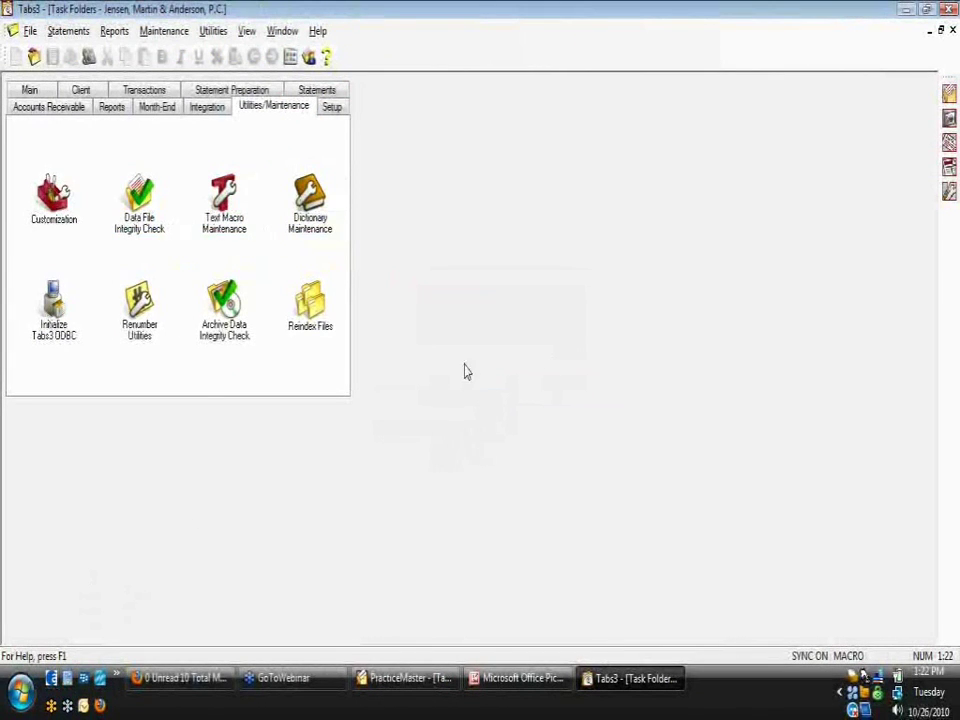
Step: Close both sample-data programs, start Tabs3 from the desktop and log on
left_click(950, 10)
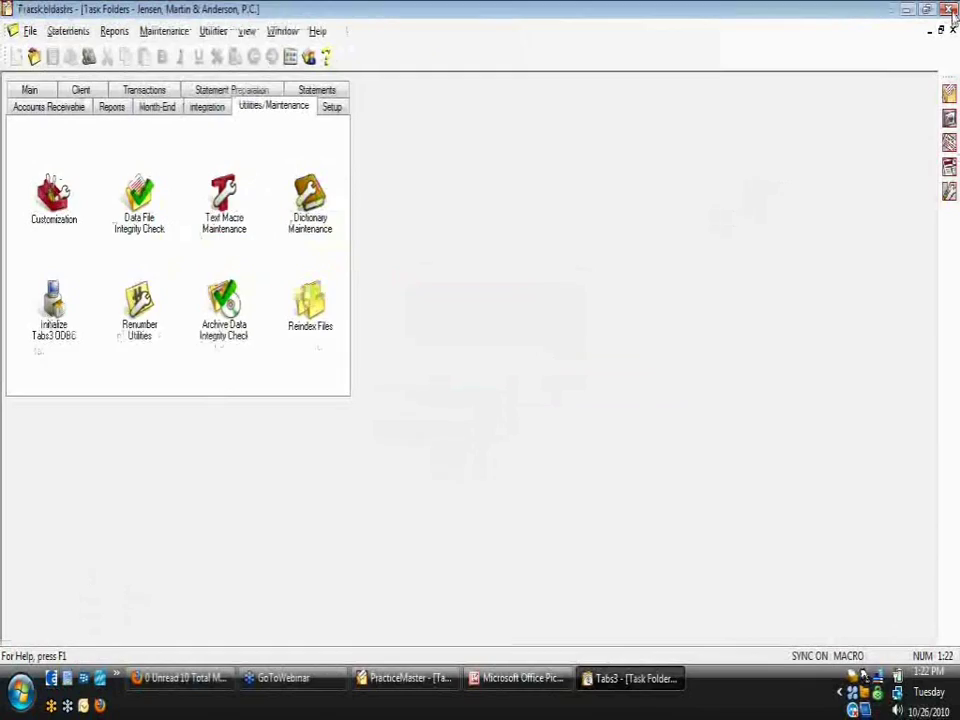
left_click(950, 10)
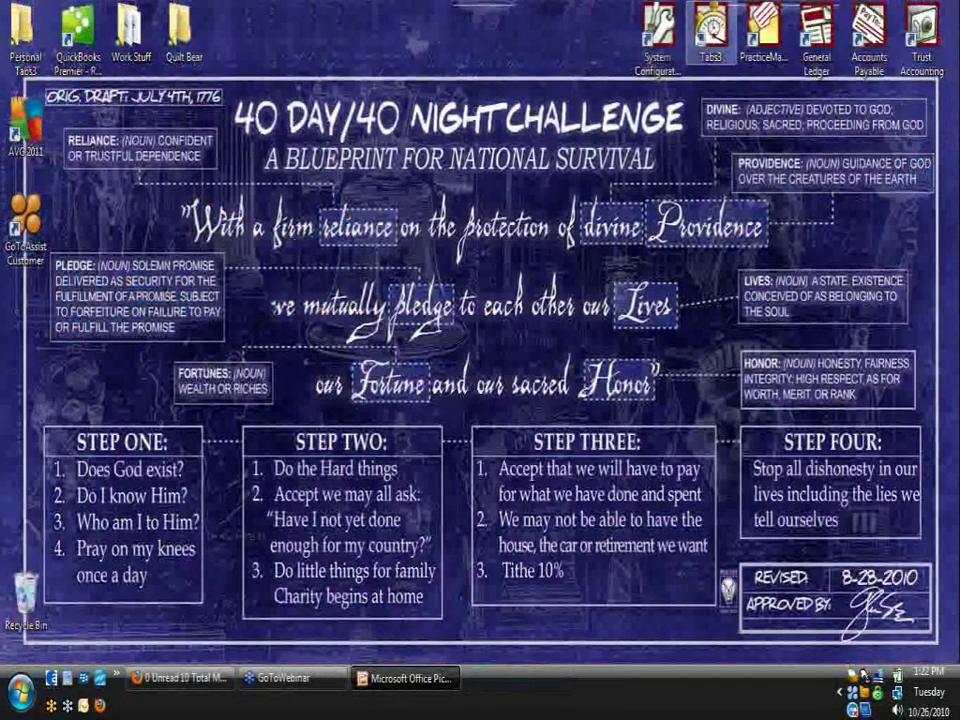
double_click(711, 35)
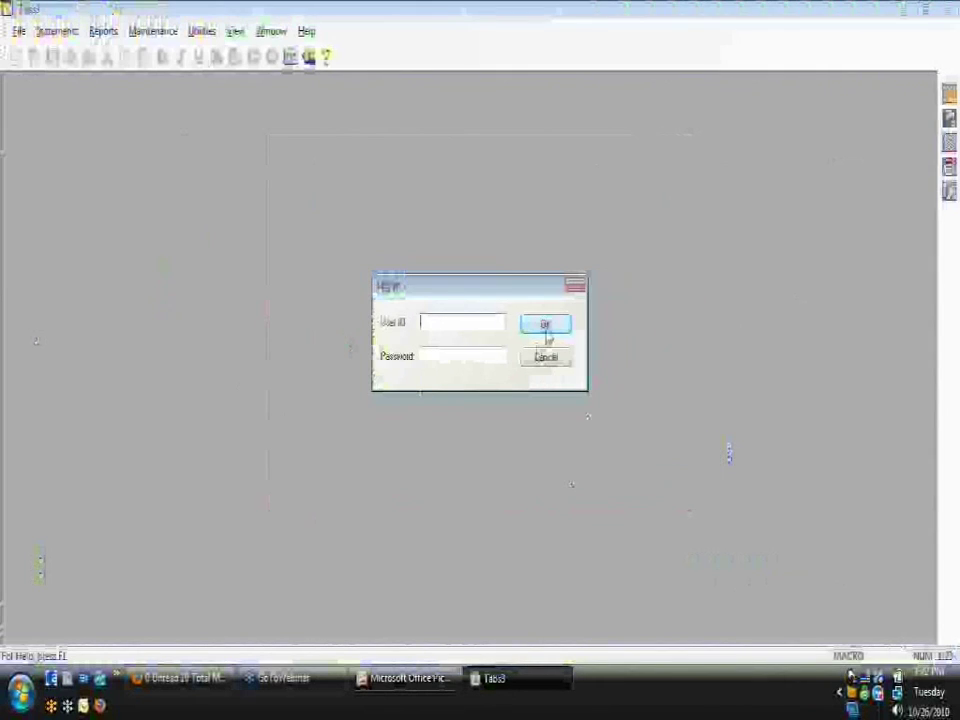
left_click(545, 328)
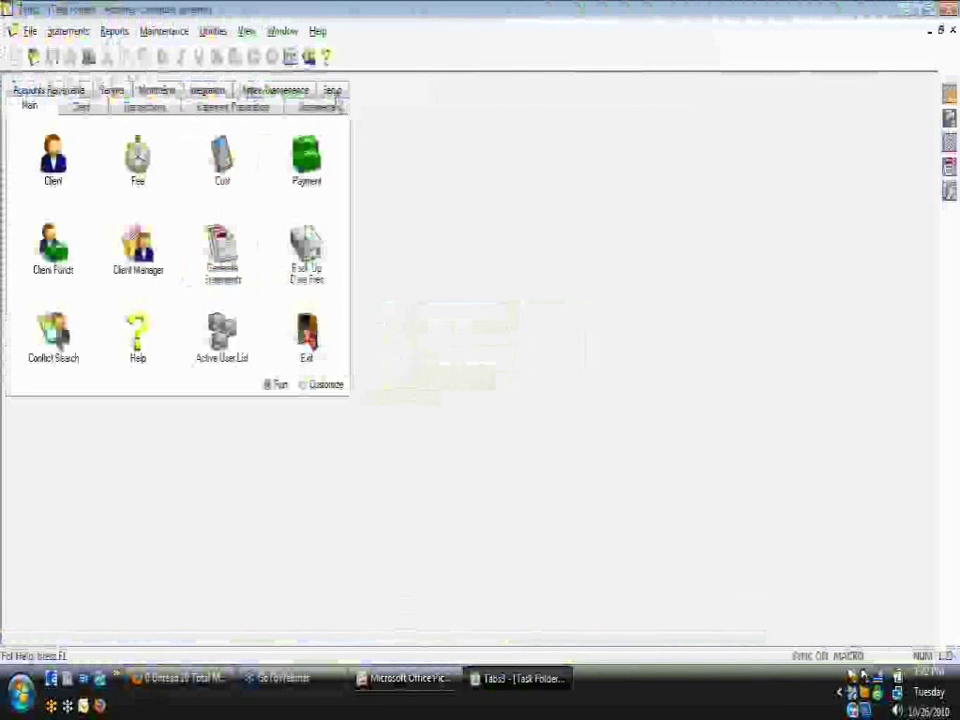
Step: Open the Tabs3 Data File Integrity Check past its introductory note, examine its file list and options, and close it
left_click(268, 91)
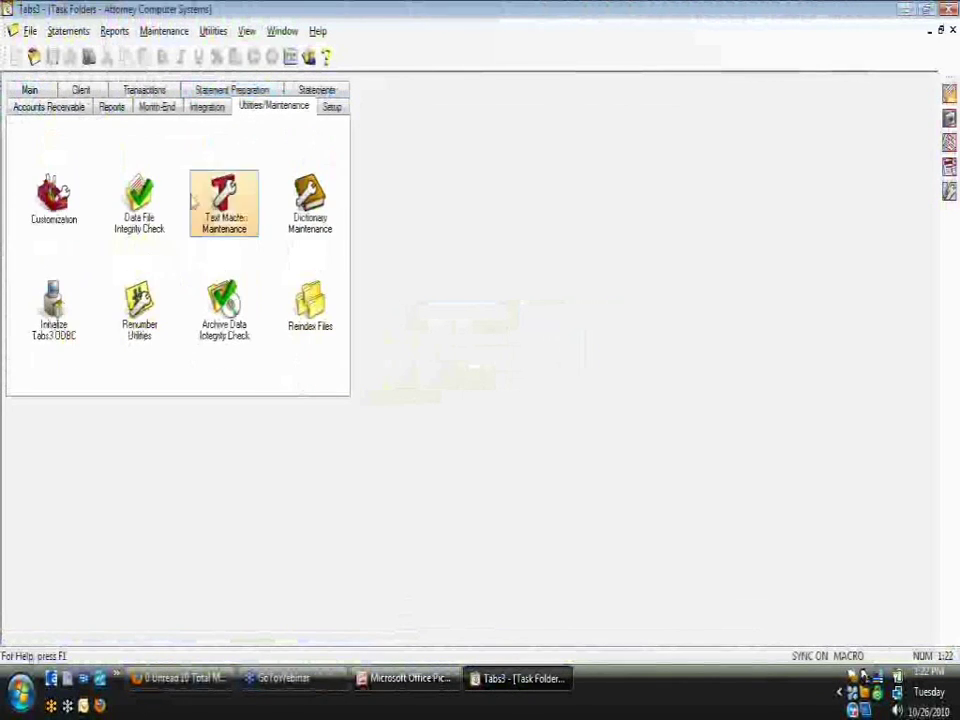
left_click(139, 200)
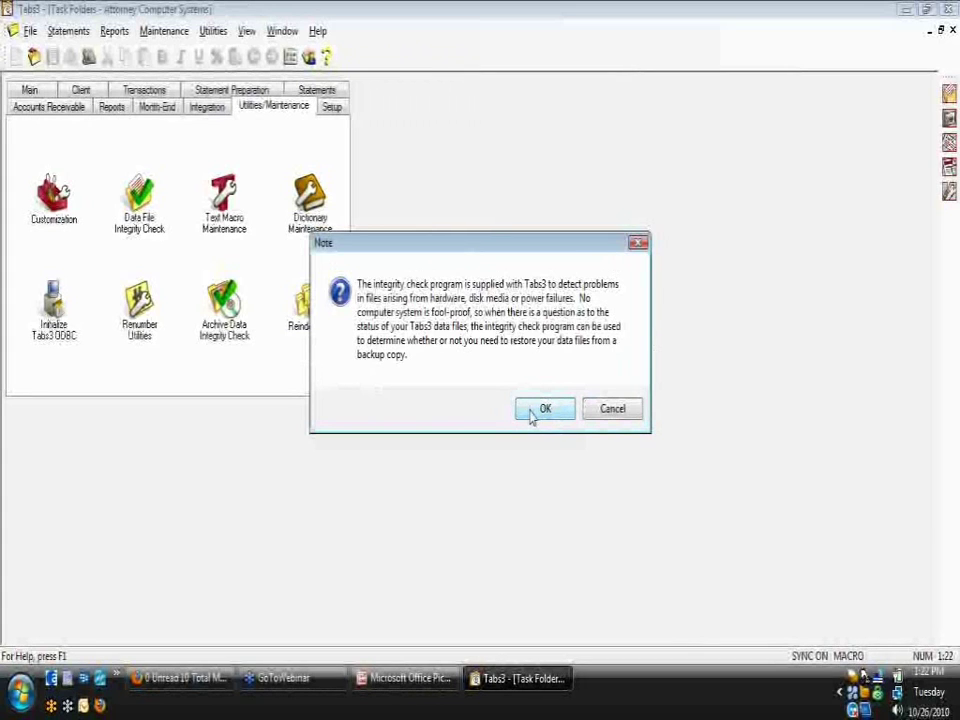
left_click(532, 412)
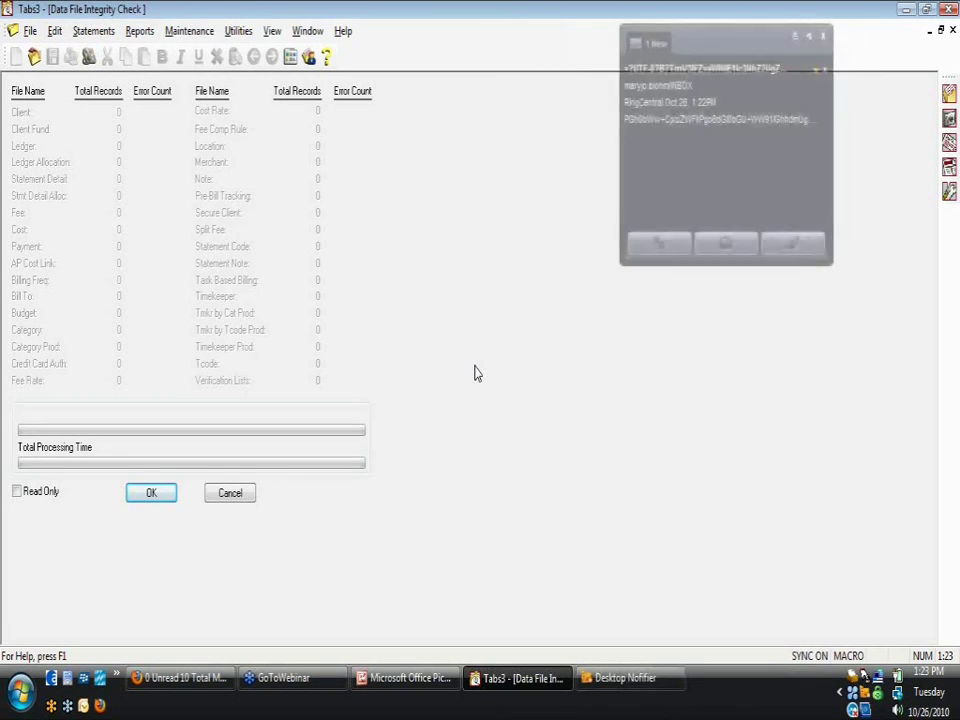
left_click(822, 37)
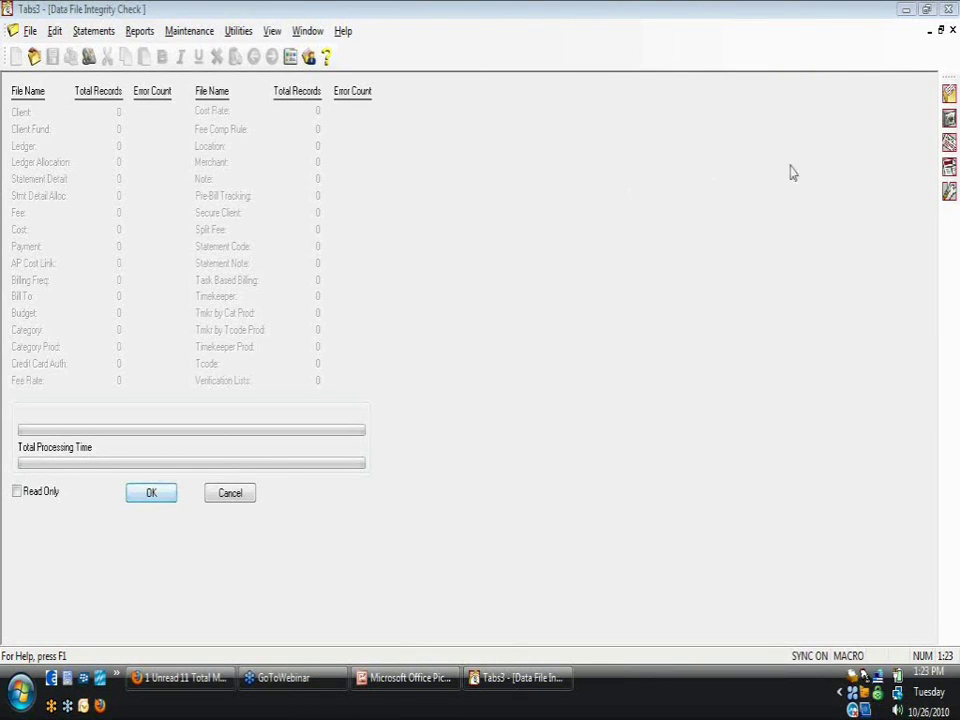
left_click(953, 30)
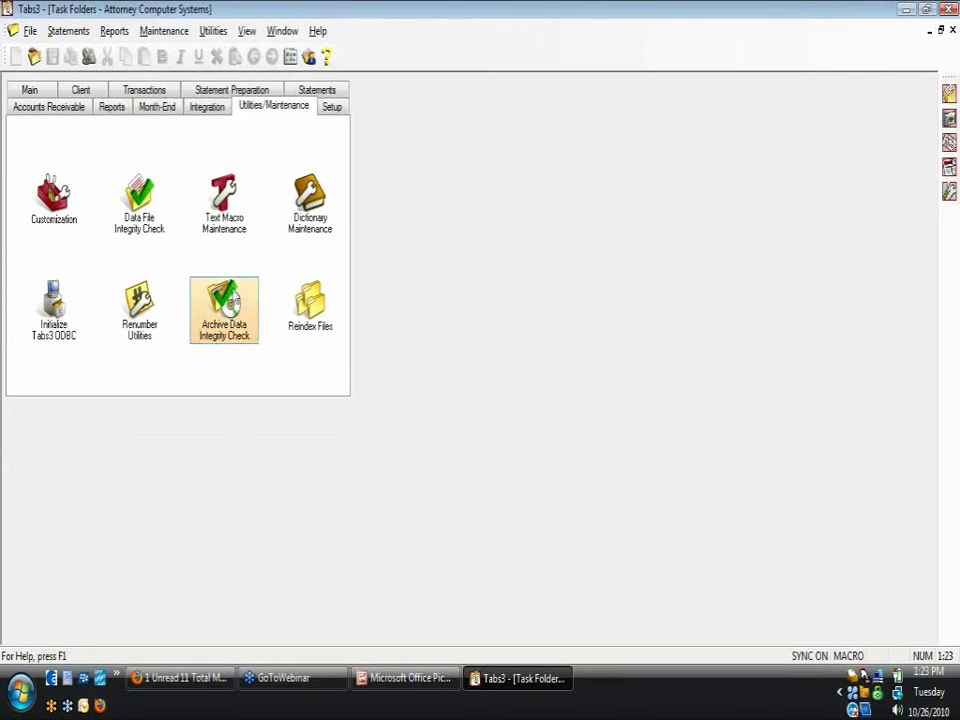
Step: Open the Archive Data Integrity Check past its note, examine its record counts and options, and close it
left_click(235, 310)
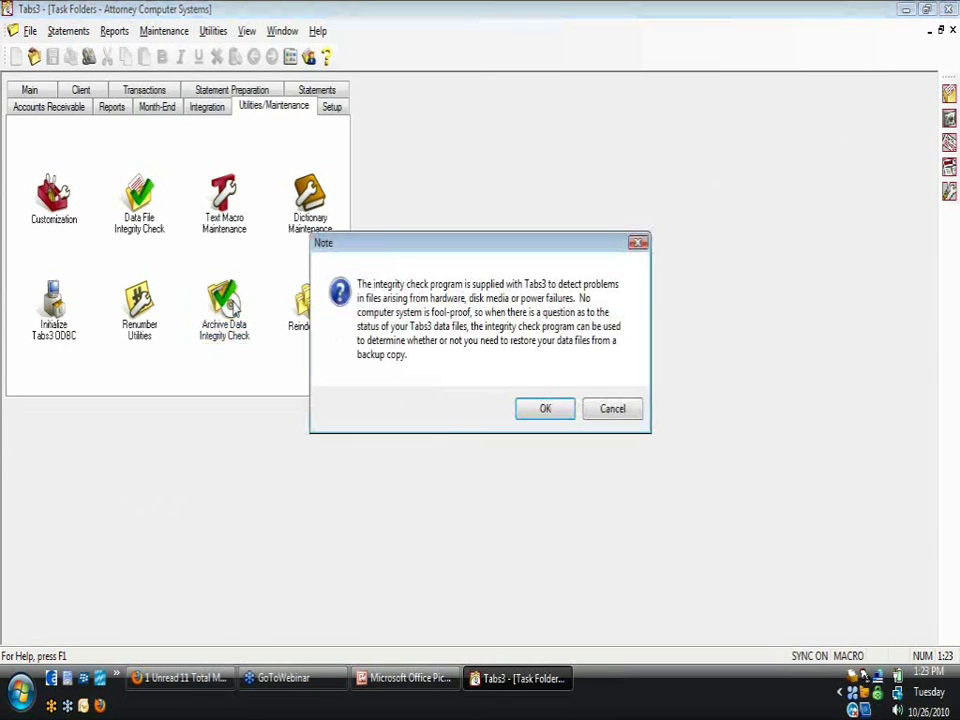
left_click(540, 408)
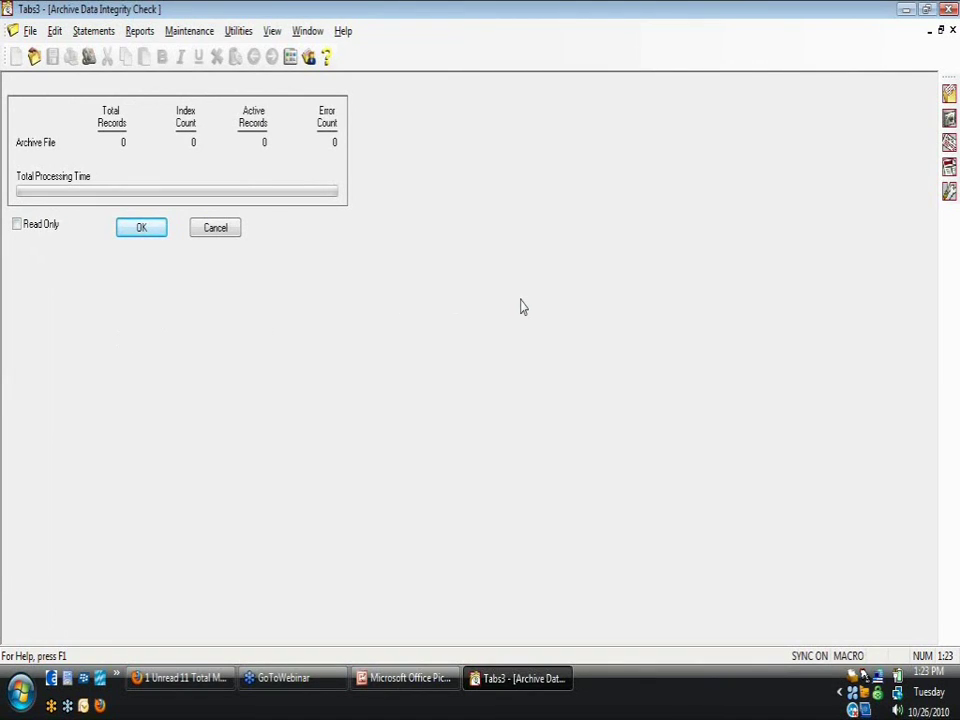
left_click(951, 30)
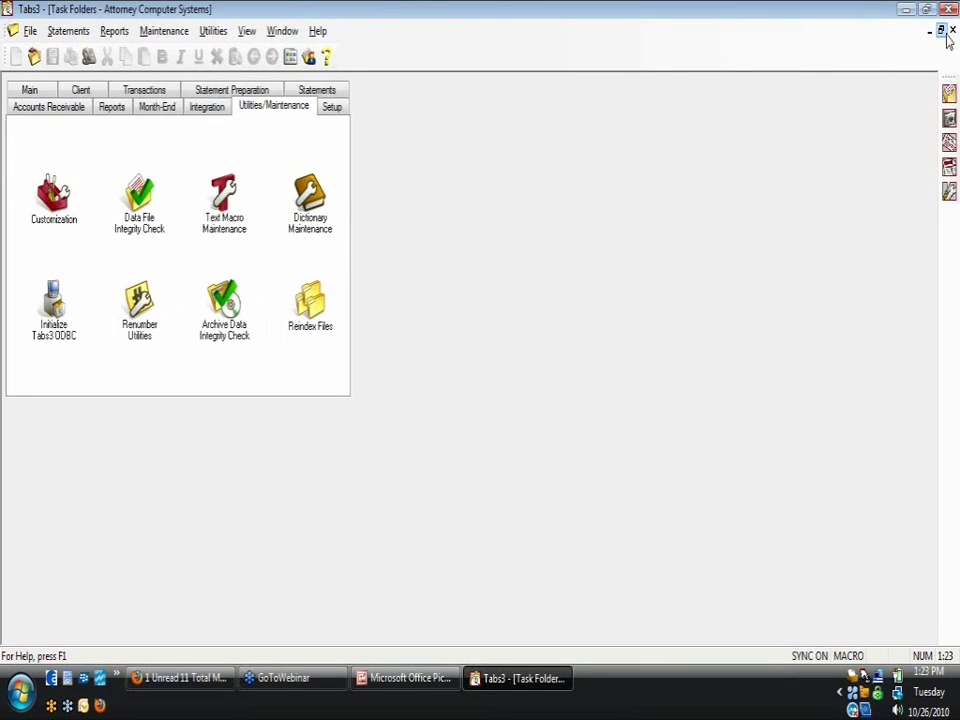
Step: Open Reindex Files without backing up, select Reindex All Files with Compact Selected Files, and close without starting the reindex
left_click(323, 316)
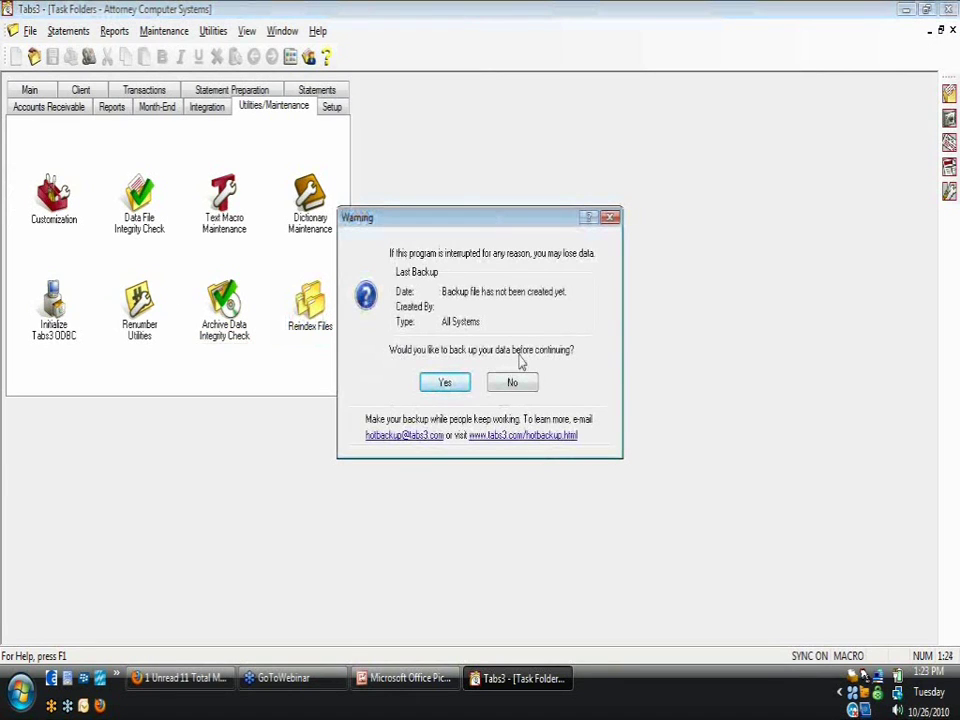
left_click(510, 385)
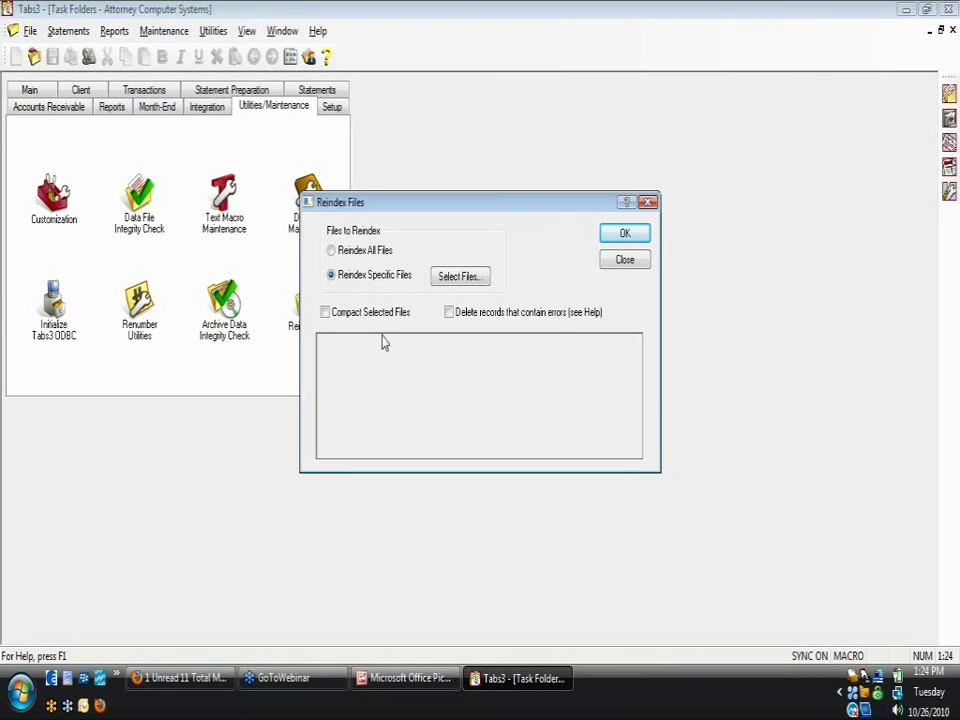
left_click(332, 252)
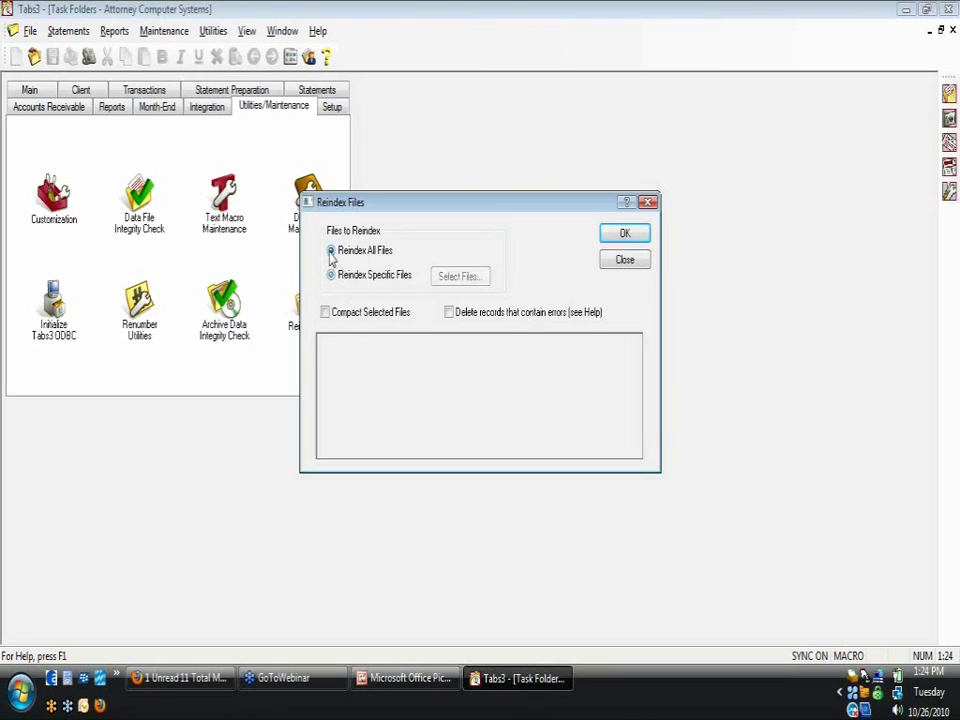
left_click(327, 314)
left_click(625, 260)
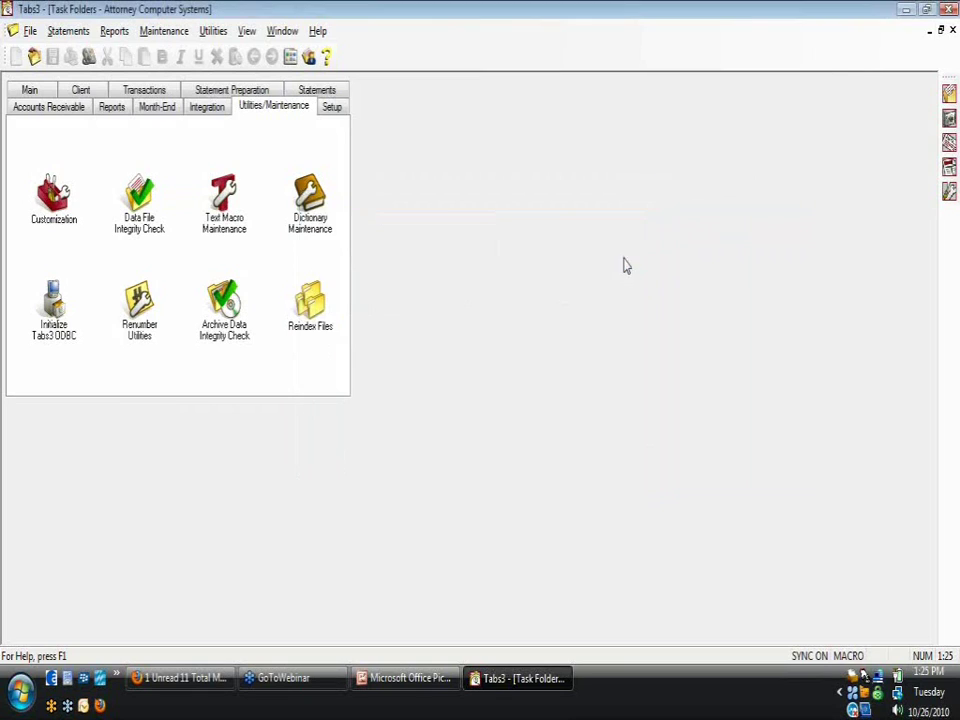
Step: Switch to PracticeMaster, open its Data File Integrity Check to examine the options, and cancel it
left_click(949, 118)
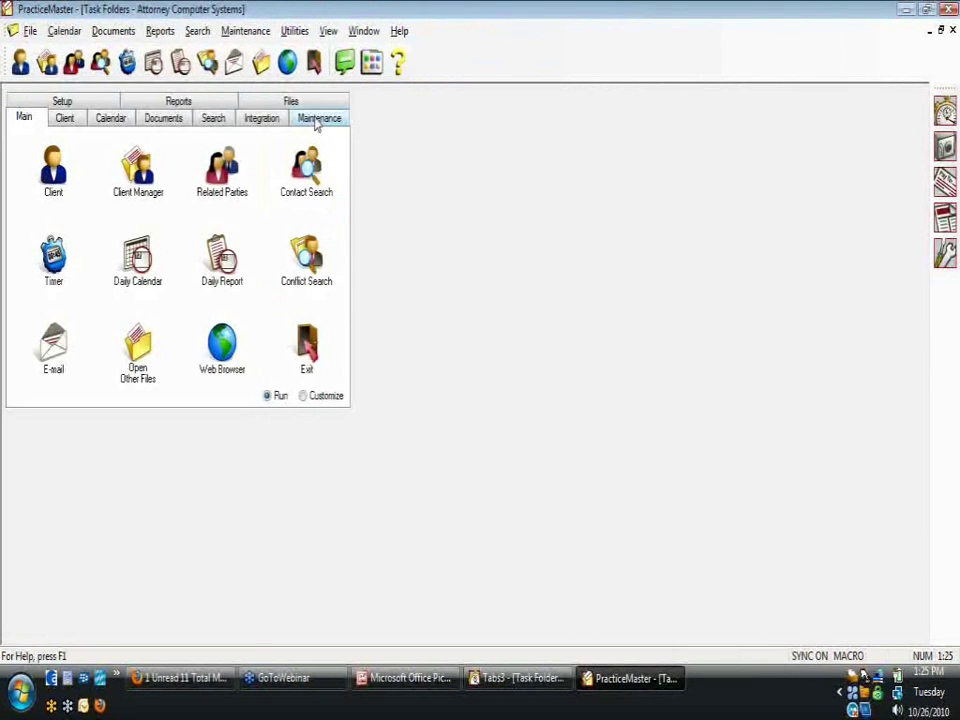
left_click(318, 120)
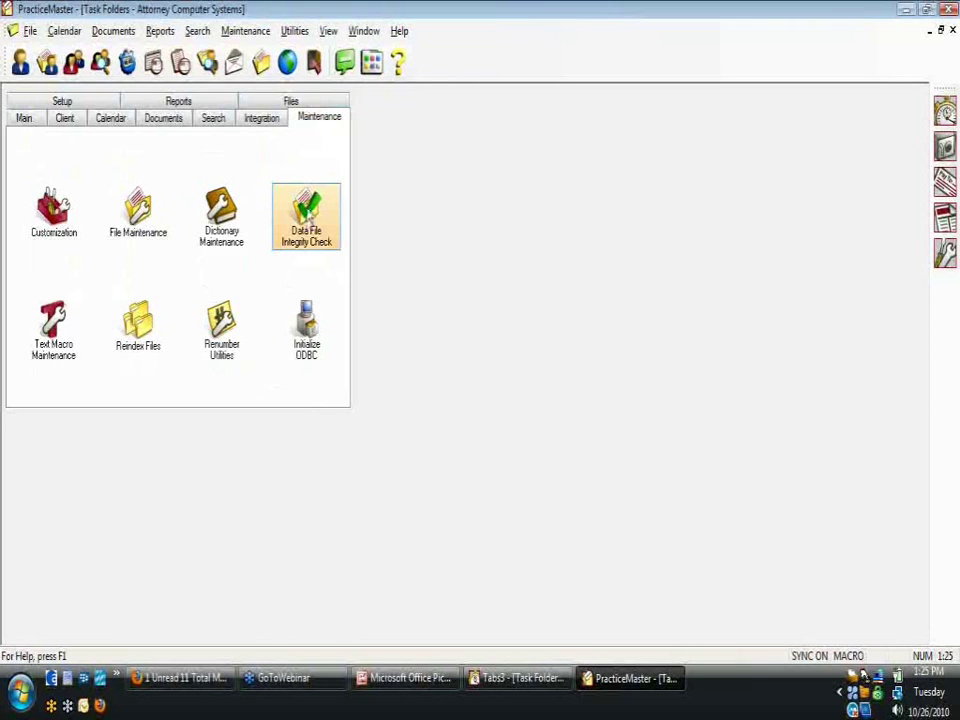
left_click(309, 222)
left_click(544, 407)
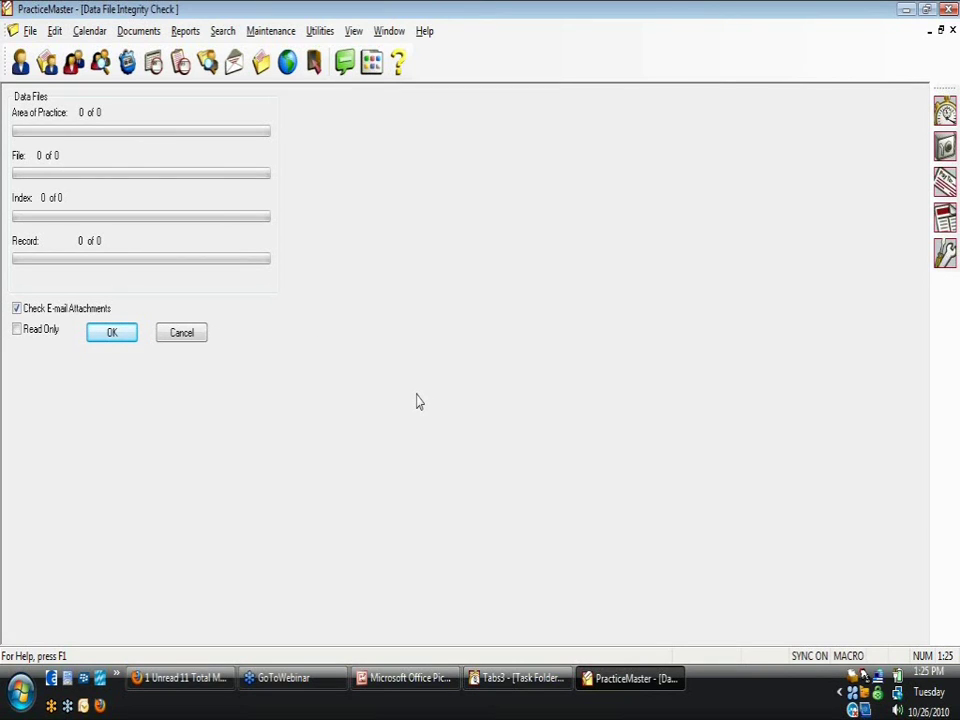
left_click(183, 335)
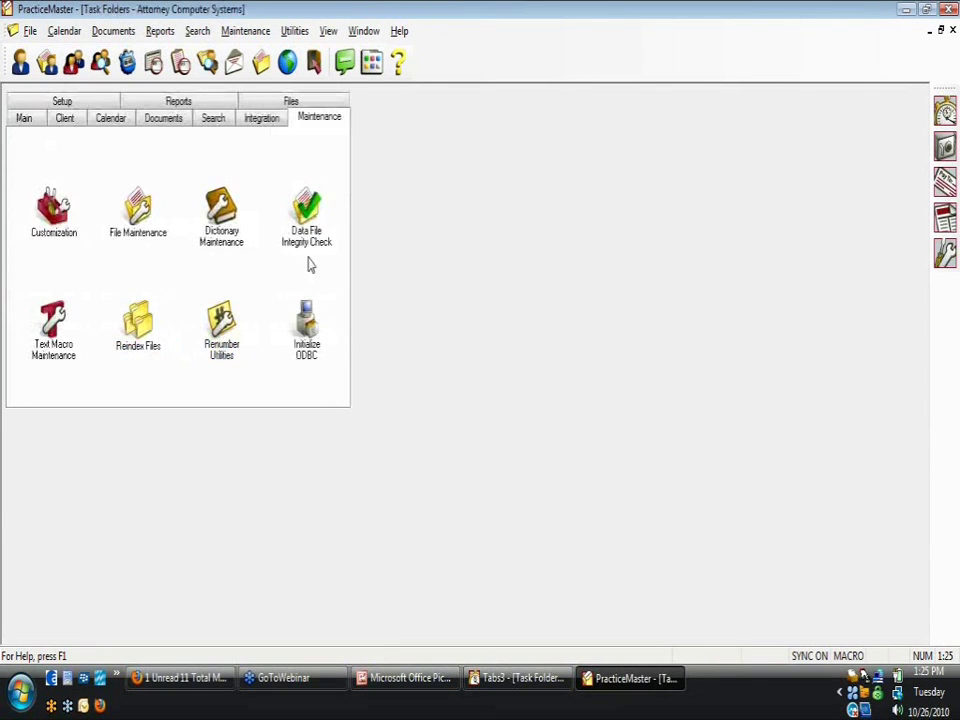
Step: Open PracticeMaster's Reindex Files without backing up, choose Reindex All Files with Compact Selected Files, and close without reindexing
left_click(141, 347)
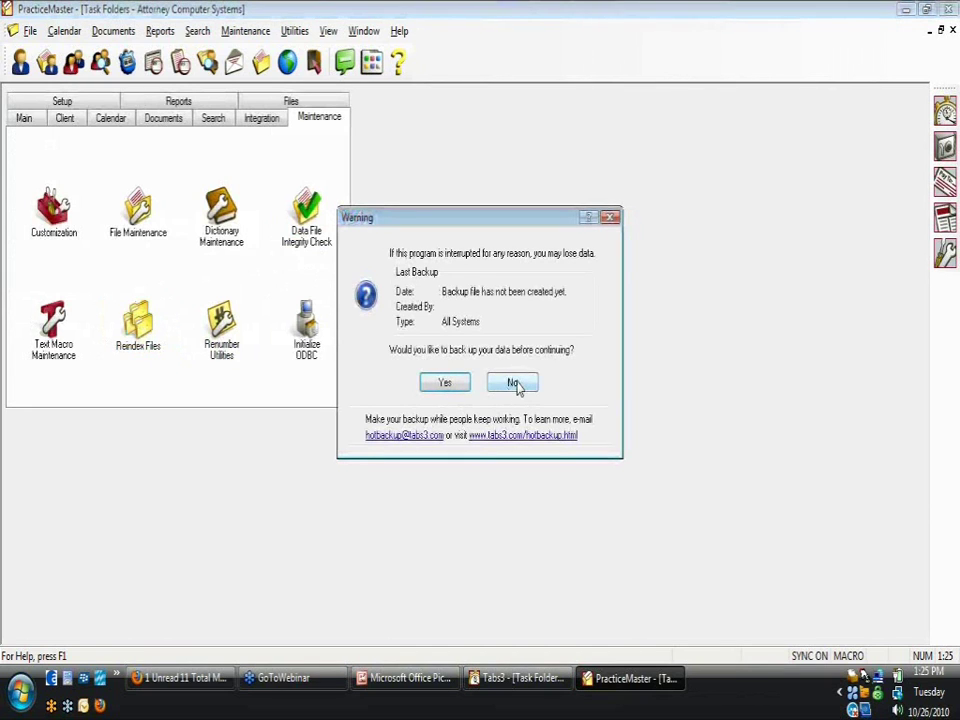
left_click(513, 384)
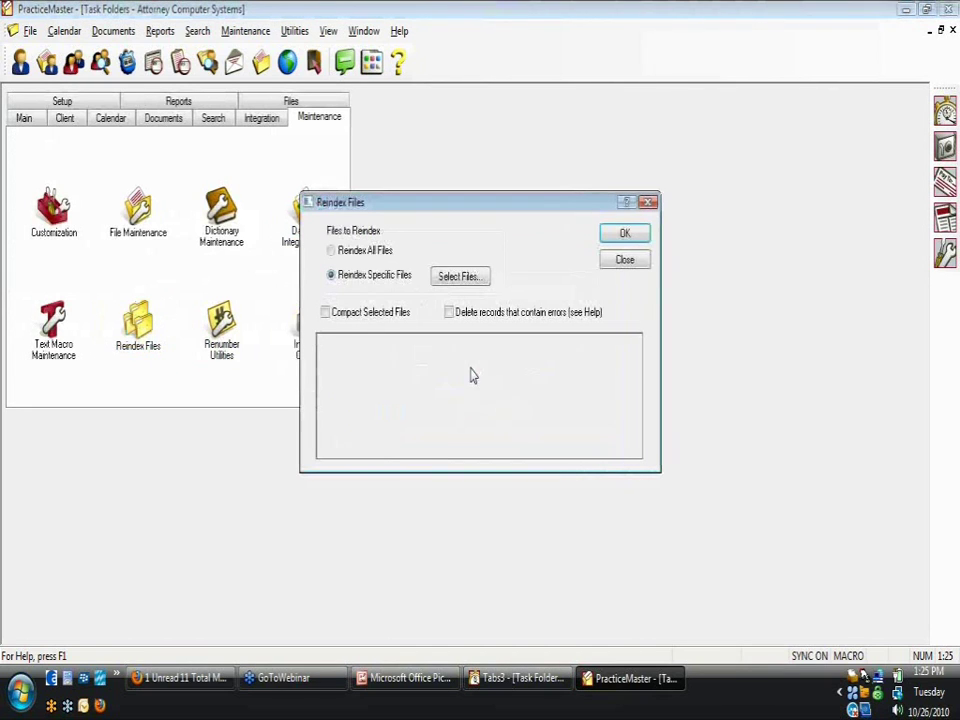
left_click(331, 250)
left_click(325, 313)
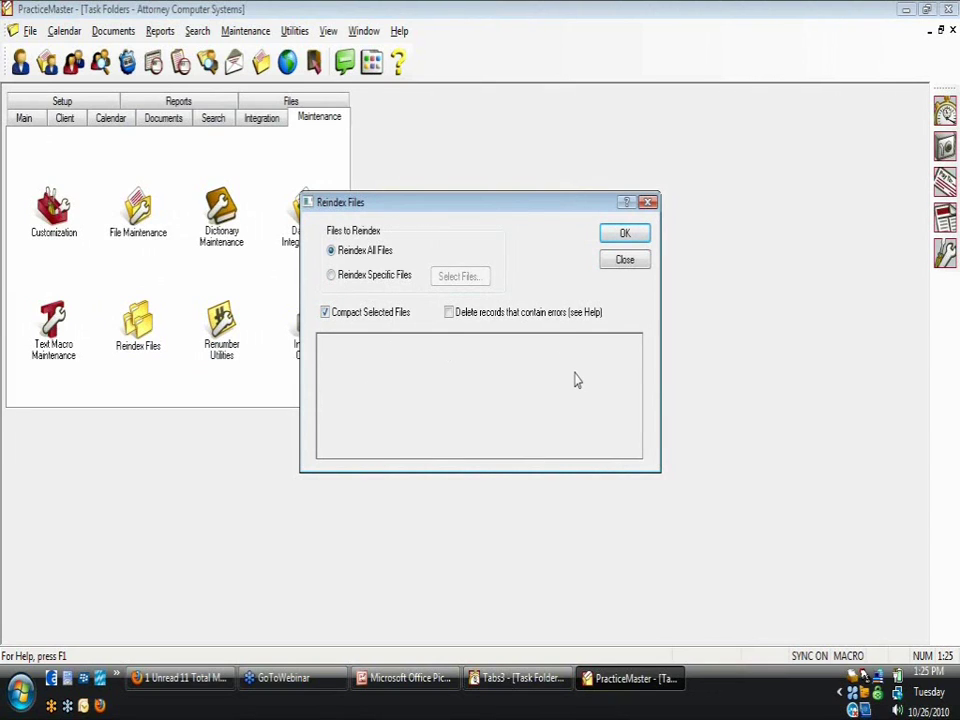
left_click(626, 264)
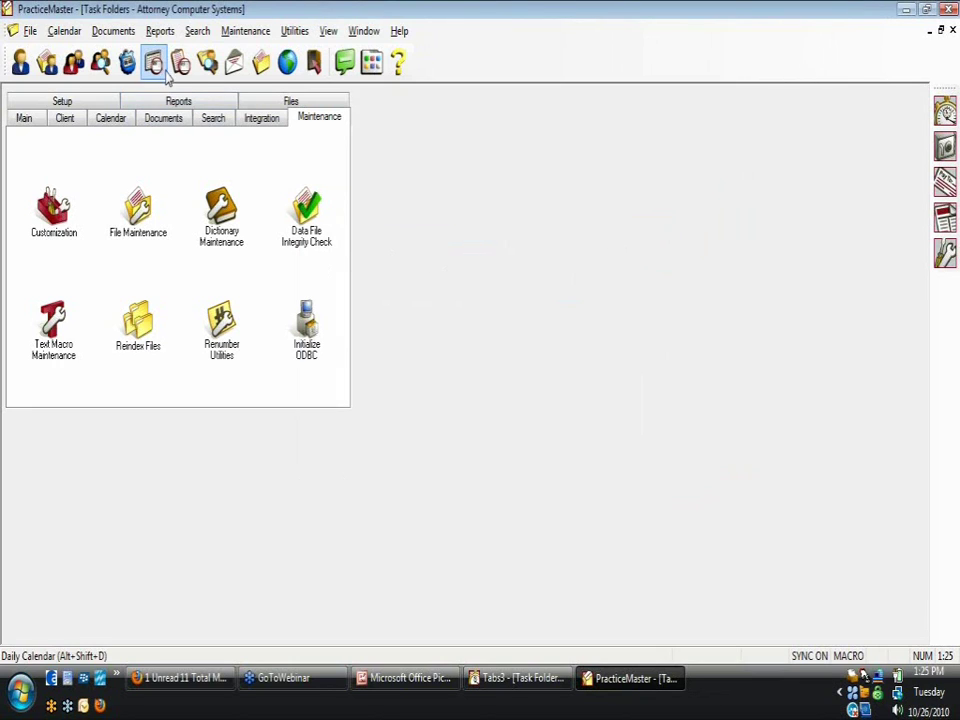
Step: In Search Settings, mark the Conflict/Contact, E-mail Attachments and Linked Documents indexes for rebuilding, then cancel without rebuilding
left_click(197, 36)
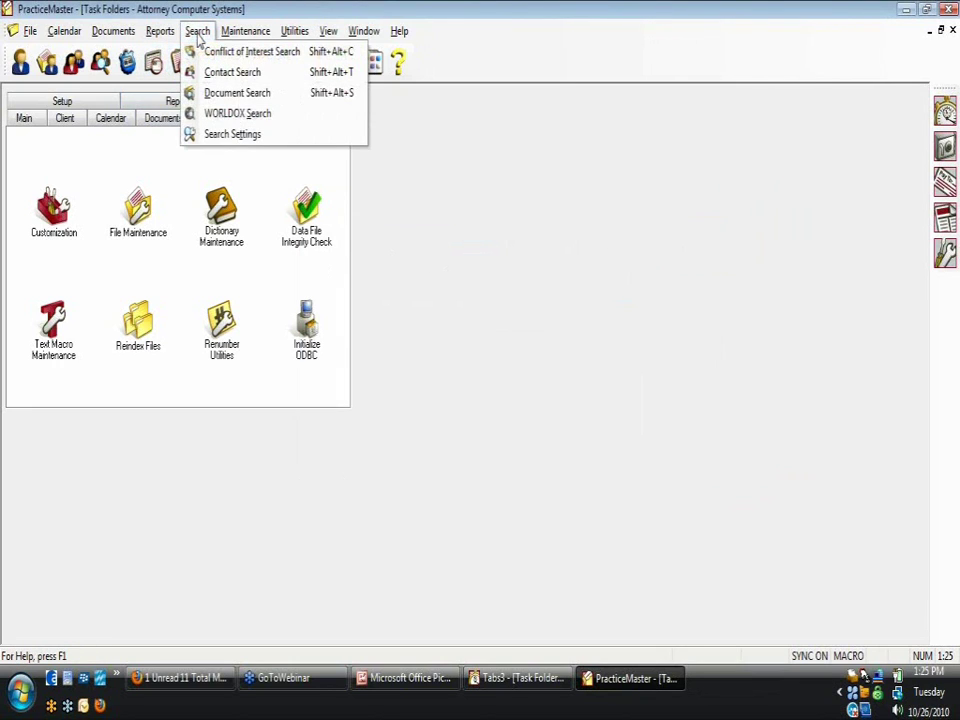
left_click(213, 135)
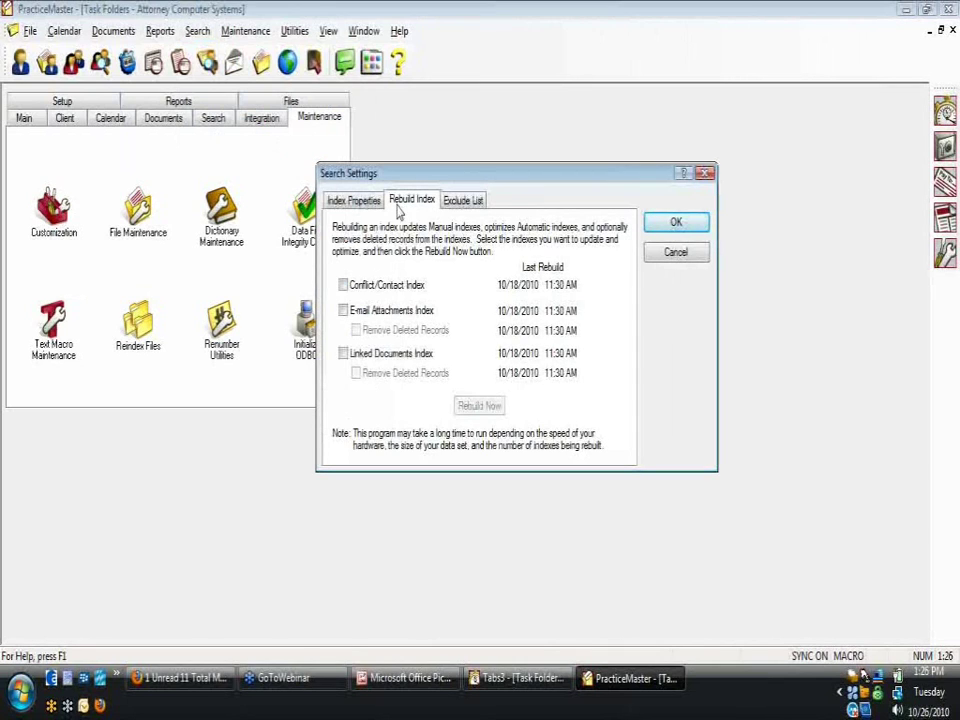
left_click(343, 286)
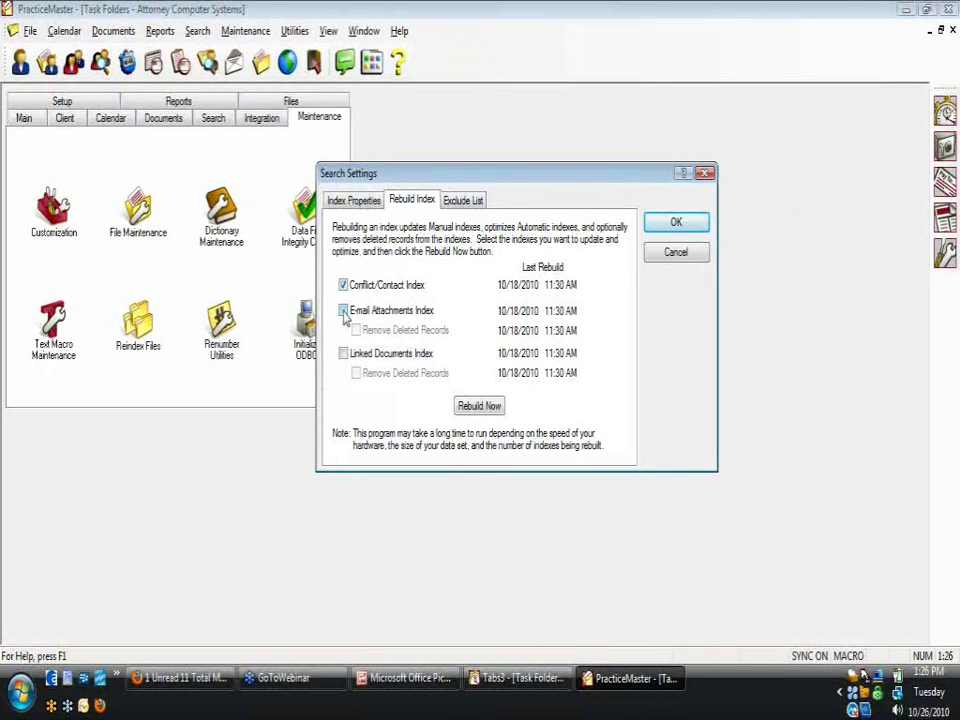
left_click(343, 311)
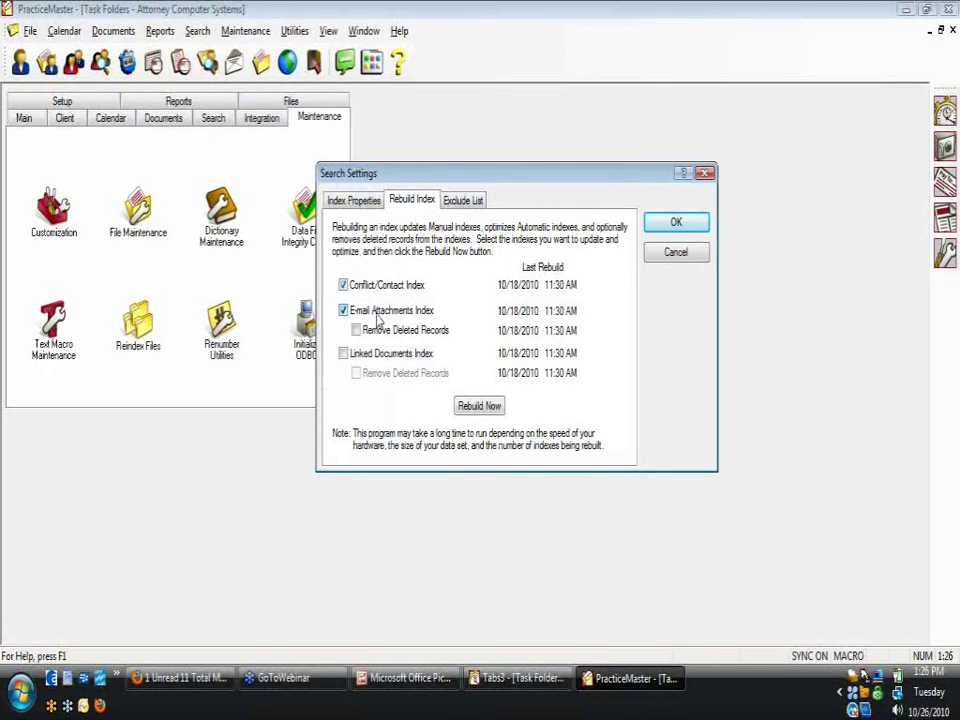
left_click(343, 354)
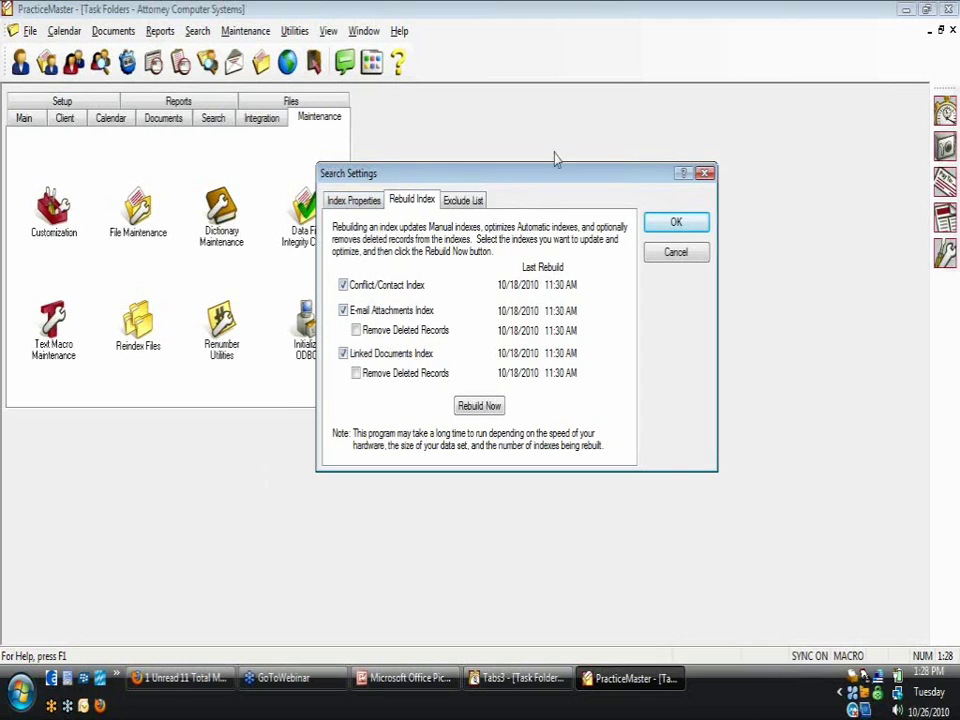
left_click(678, 252)
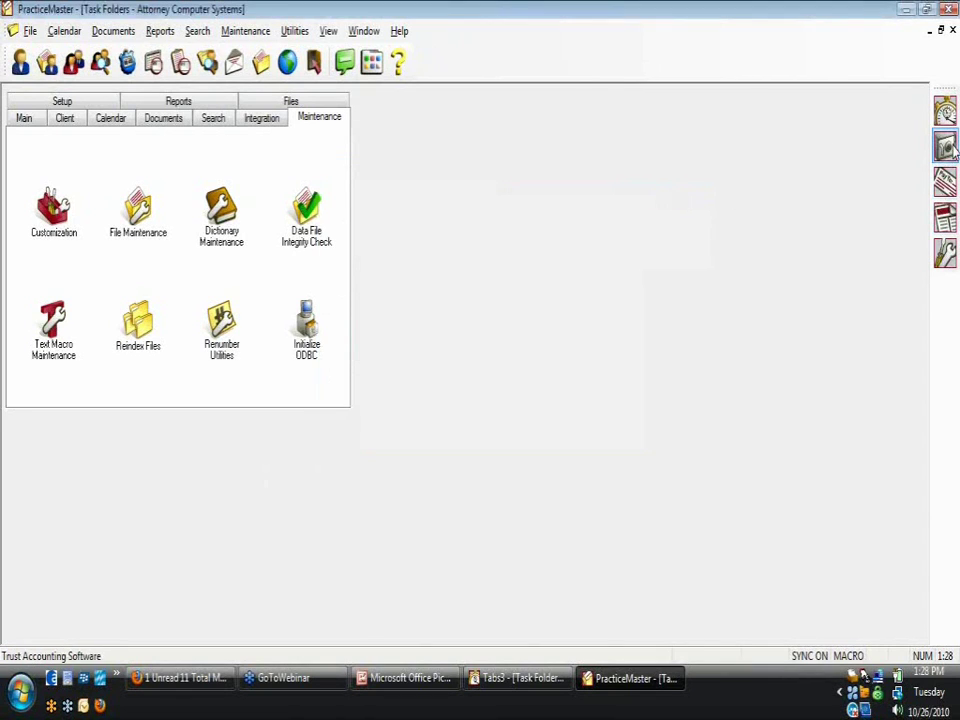
Step: Switch to the accounts payable program (APS), open its Data File Integrity Check past the note, examine the options, and close it
left_click(946, 183)
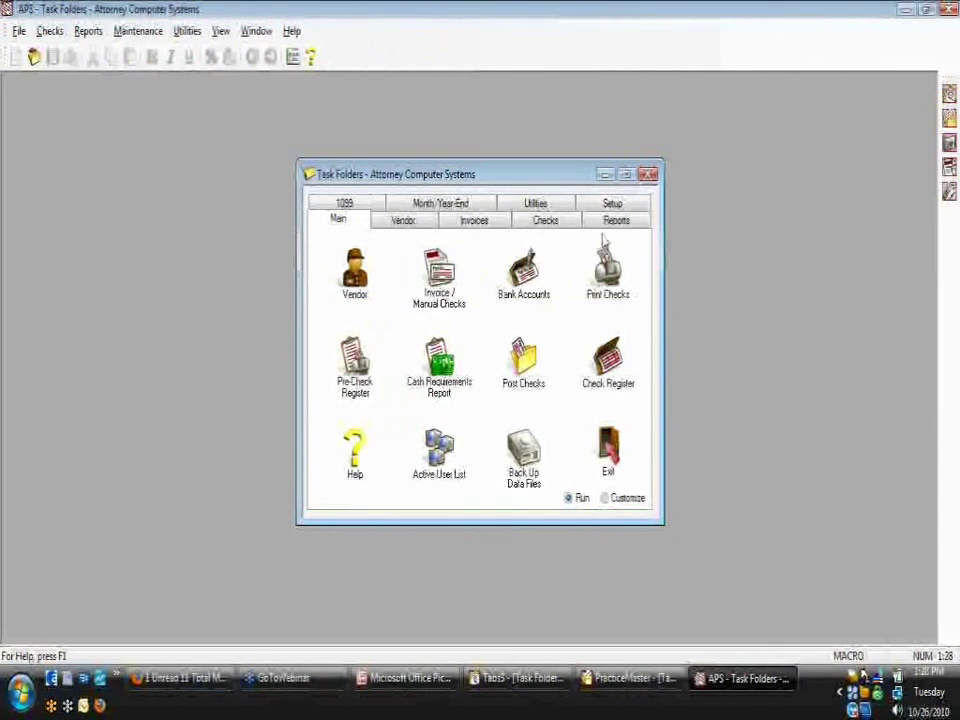
left_click(529, 206)
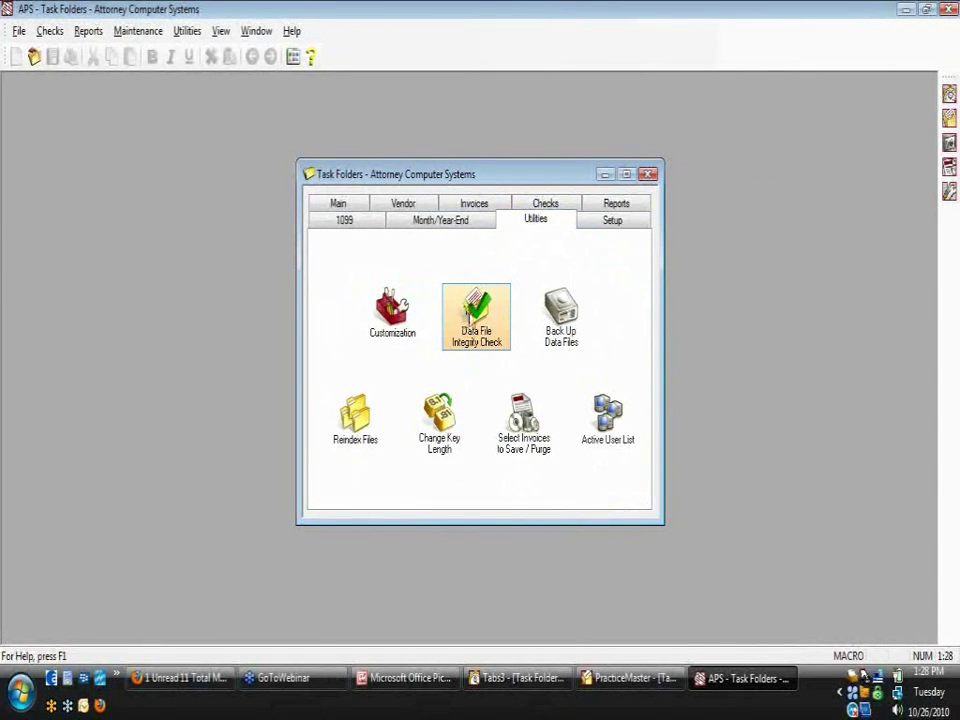
left_click(475, 315)
left_click(544, 400)
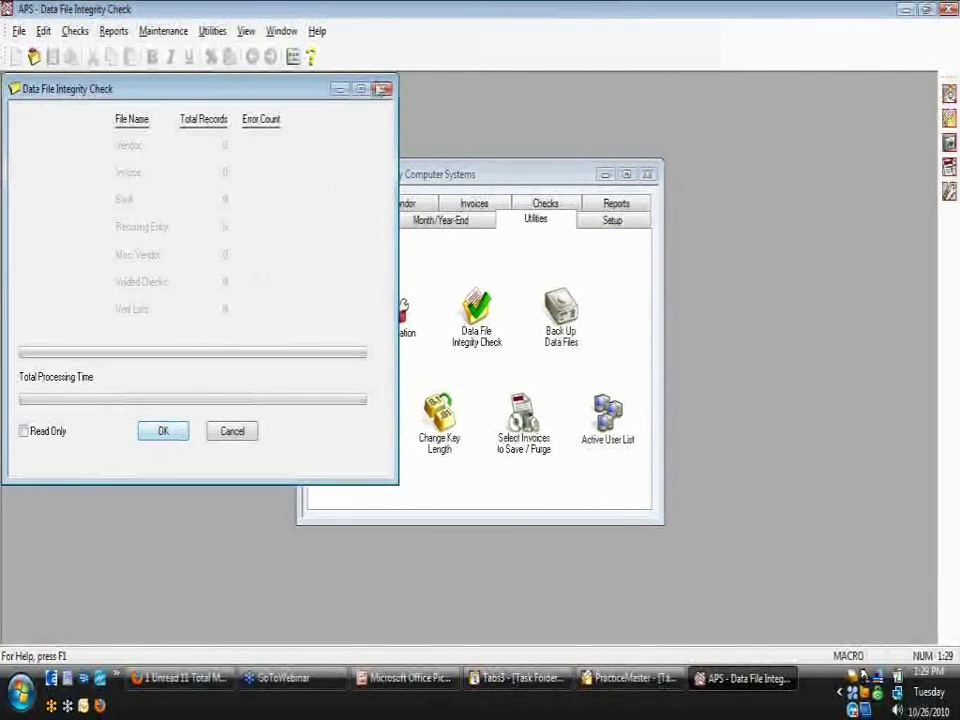
left_click(381, 88)
Step: Open the APS Reindex Files utility without backing up, examine its options, close it, and exit APS
double_click(356, 418)
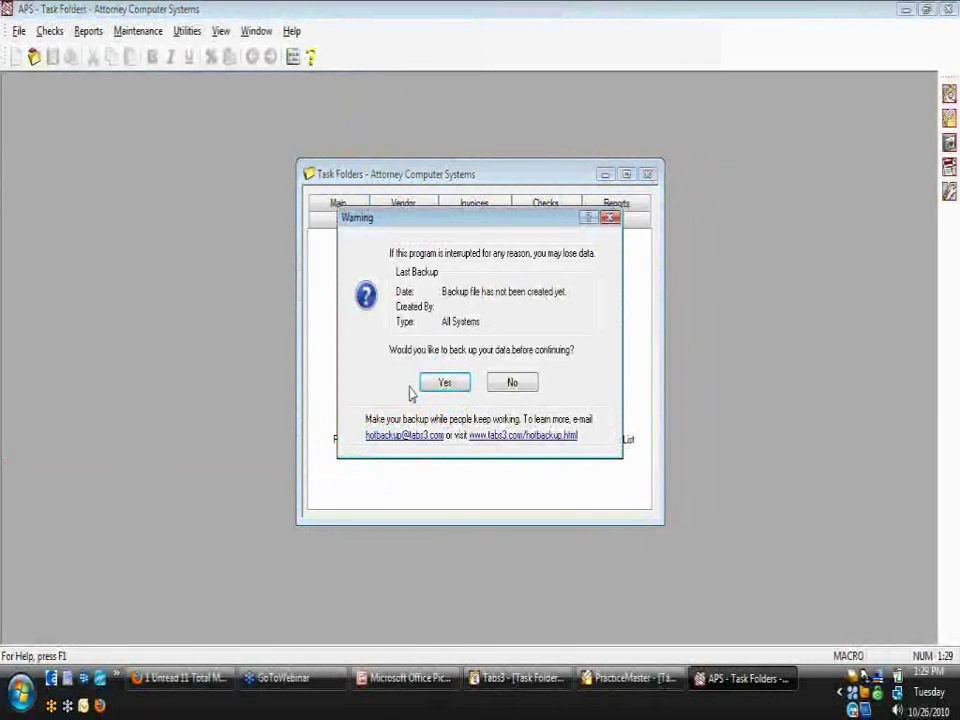
left_click(510, 380)
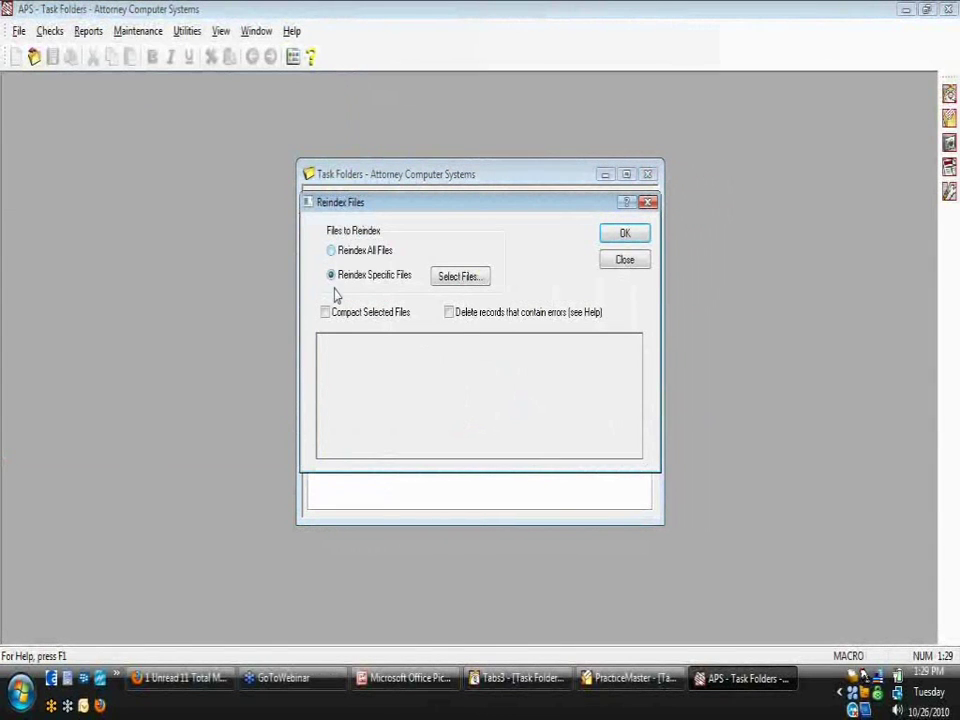
left_click(622, 260)
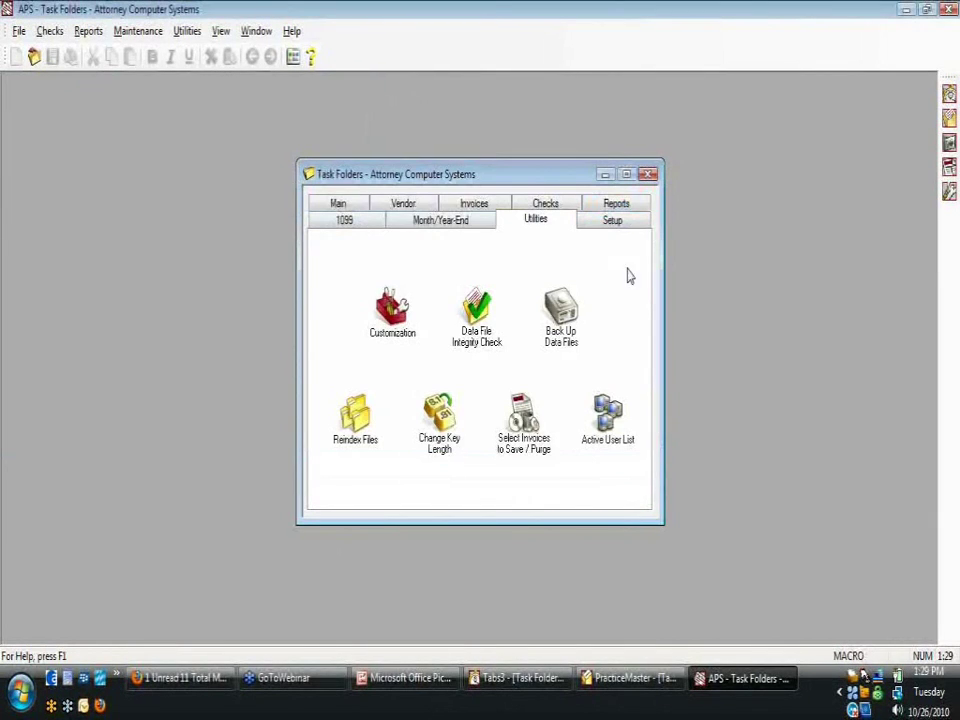
left_click(948, 9)
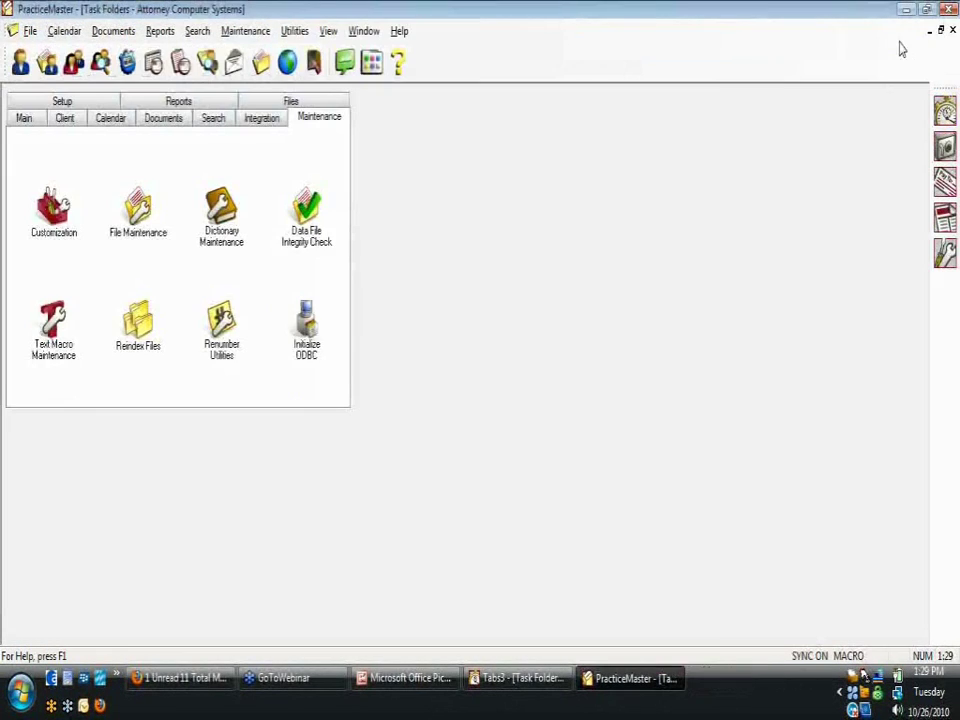
Step: Switch to Tabs3 and advance the current reporting month without backing up, closing reporting month 08/2010
left_click(945, 114)
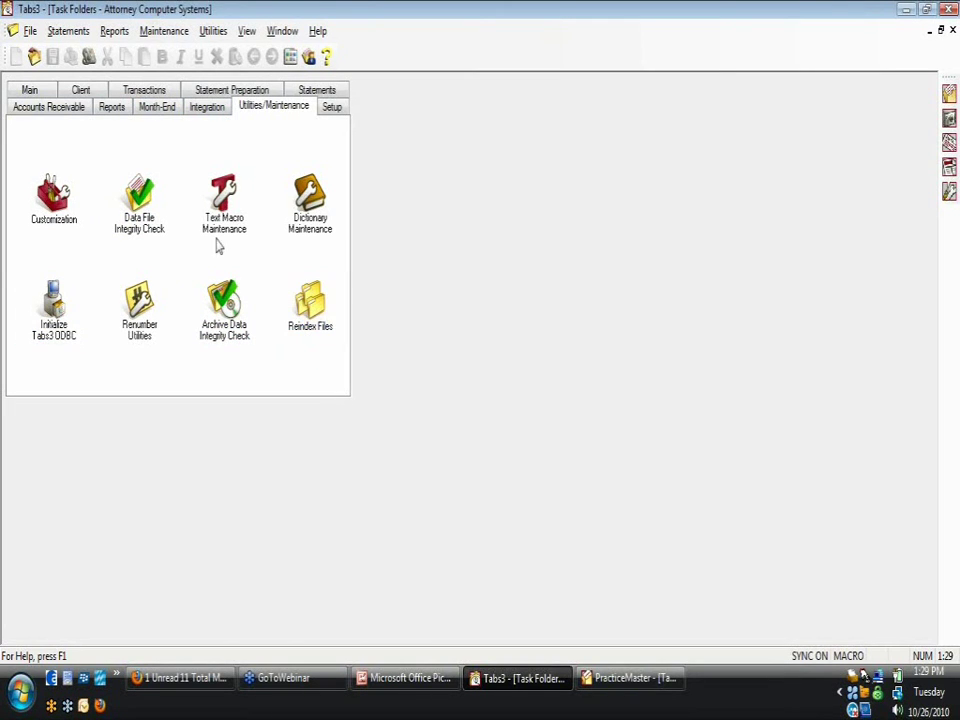
left_click(157, 111)
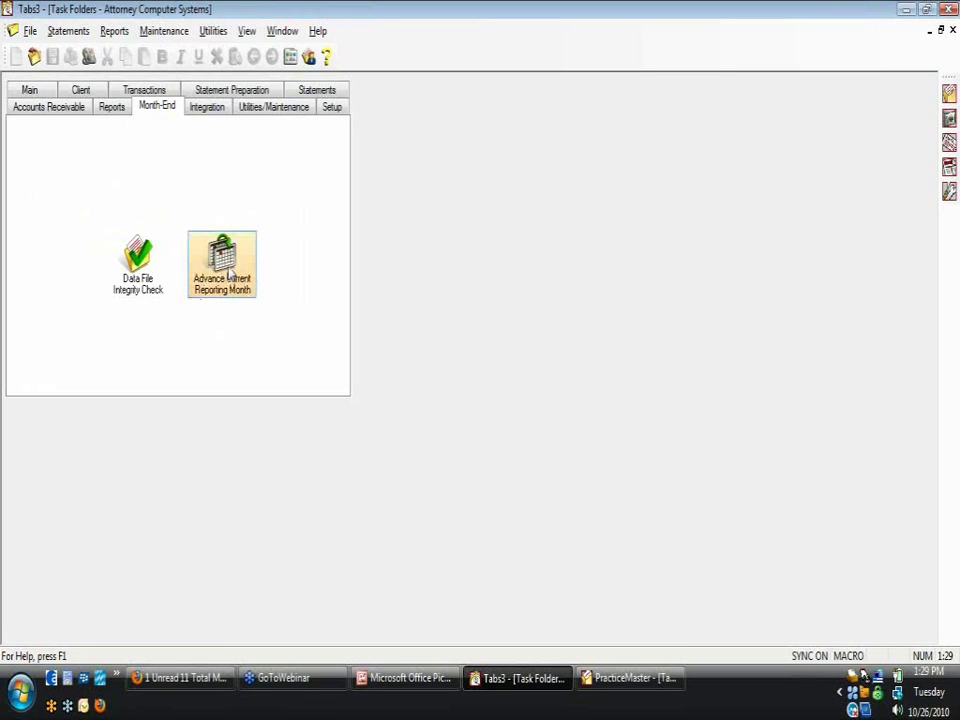
left_click(201, 295)
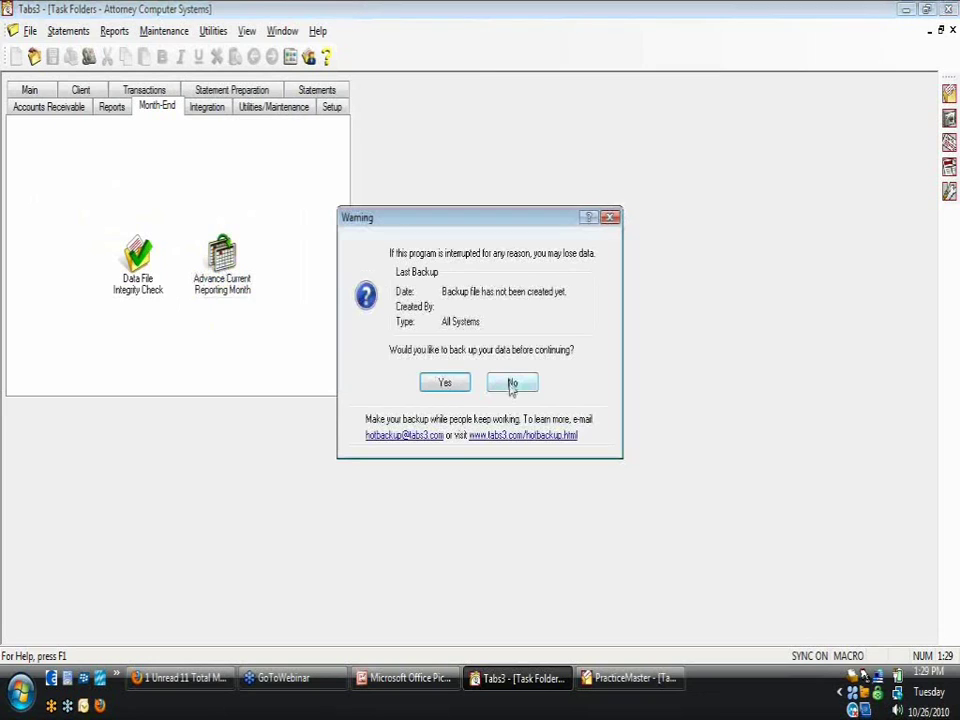
left_click(510, 386)
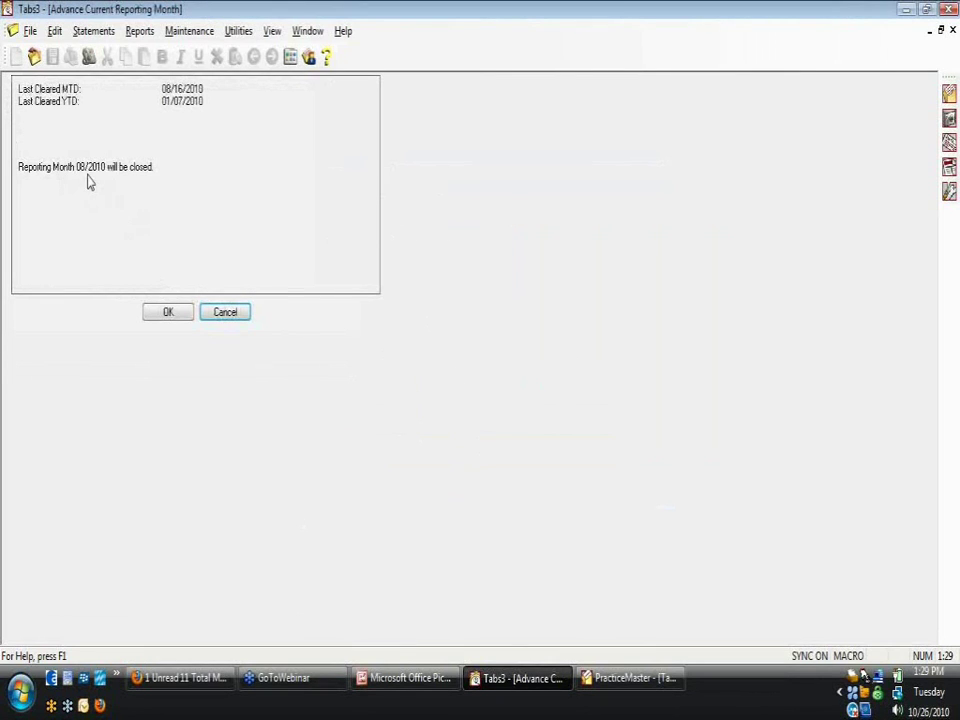
left_click(168, 313)
left_click(483, 380)
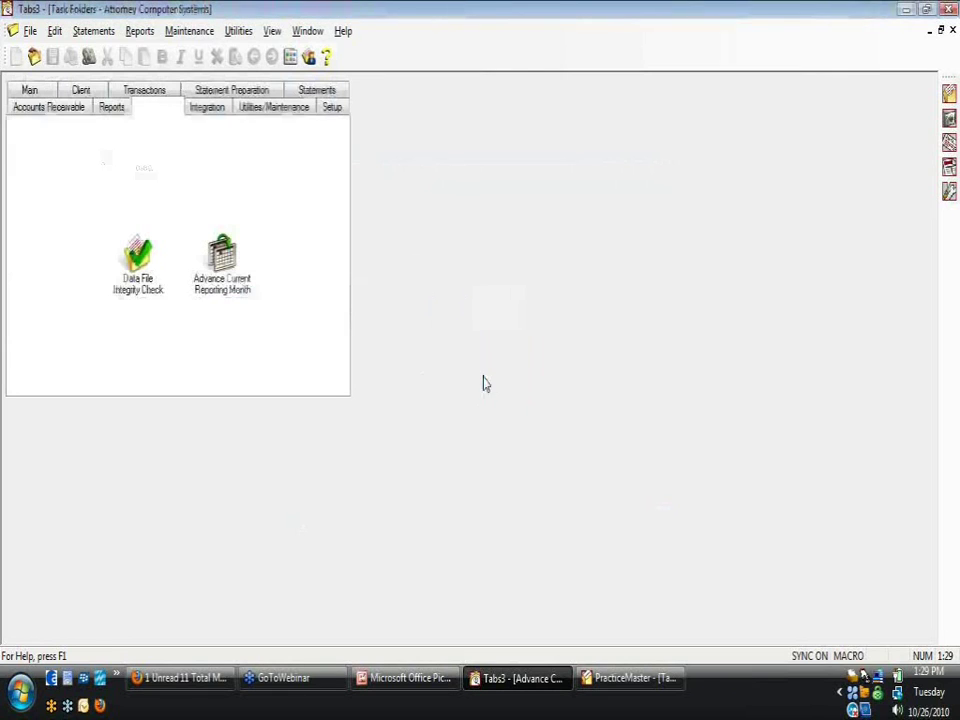
Step: Advance the current reporting month again without backing up, closing 09/2010 and accepting the recently-cleared MTD totals warning
left_click(223, 257)
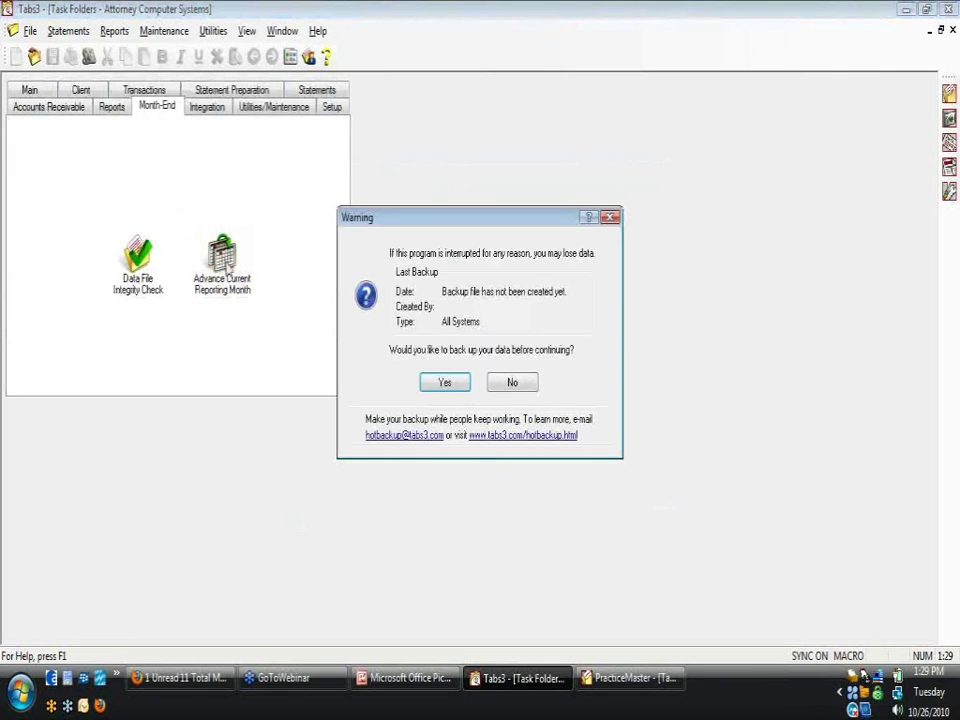
left_click(510, 385)
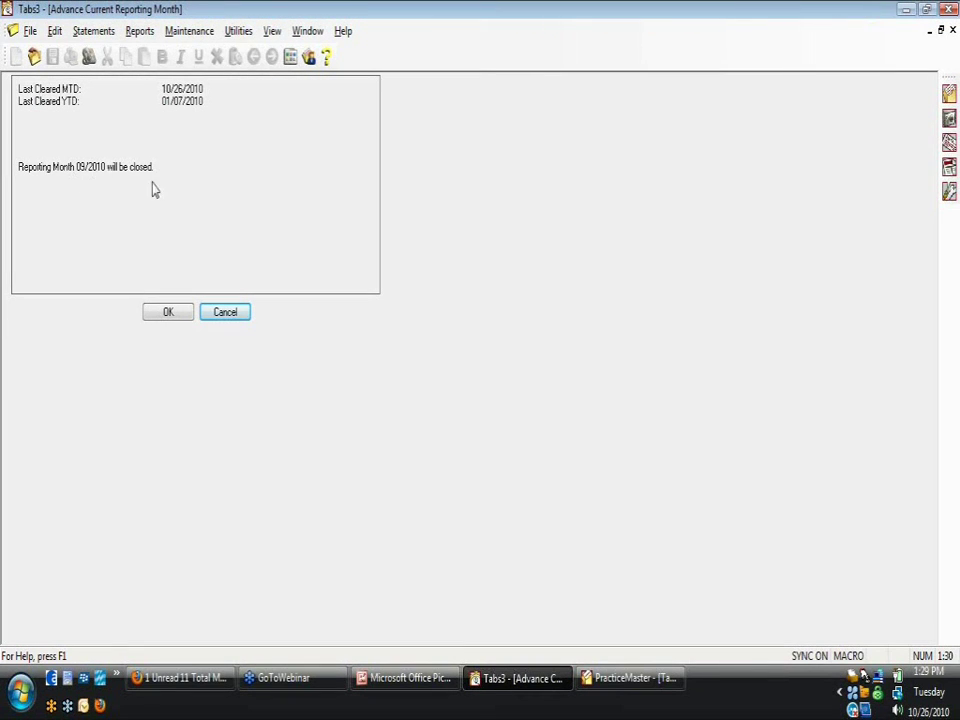
left_click(168, 313)
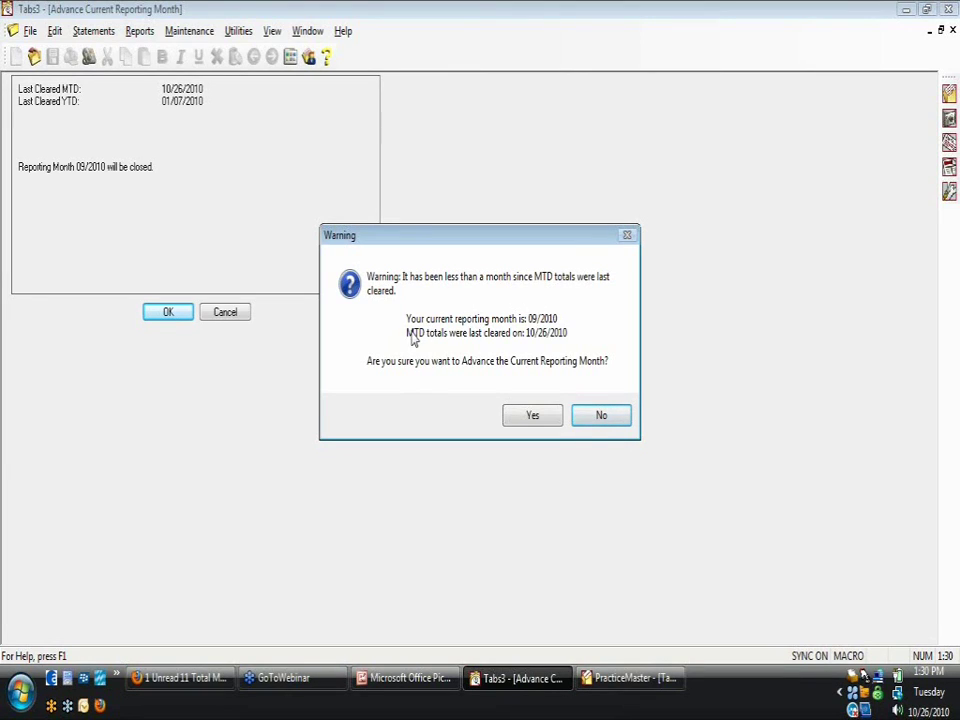
left_click(522, 418)
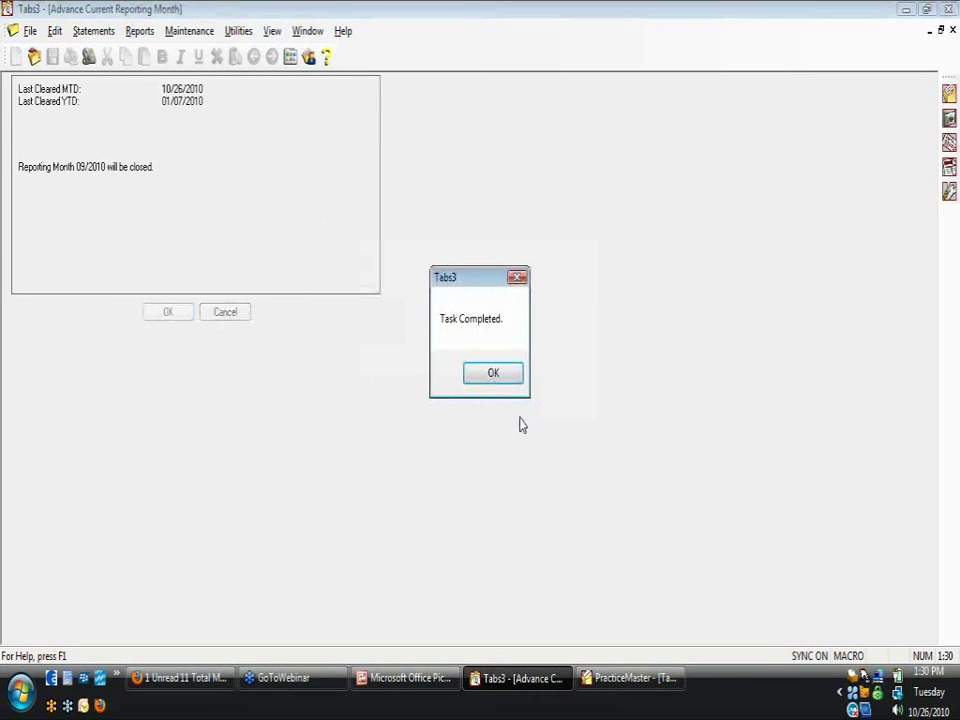
left_click(490, 373)
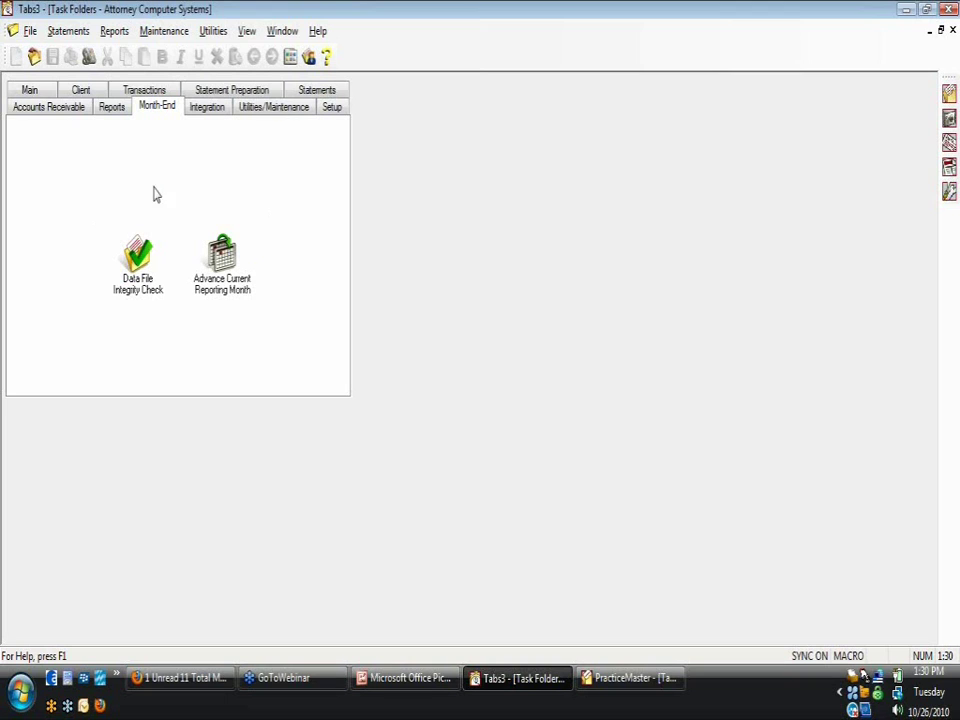
Step: Switch to the general ledger program (GLS), open its Data File Integrity Check past the note, examine the options, and cancel it
left_click(949, 168)
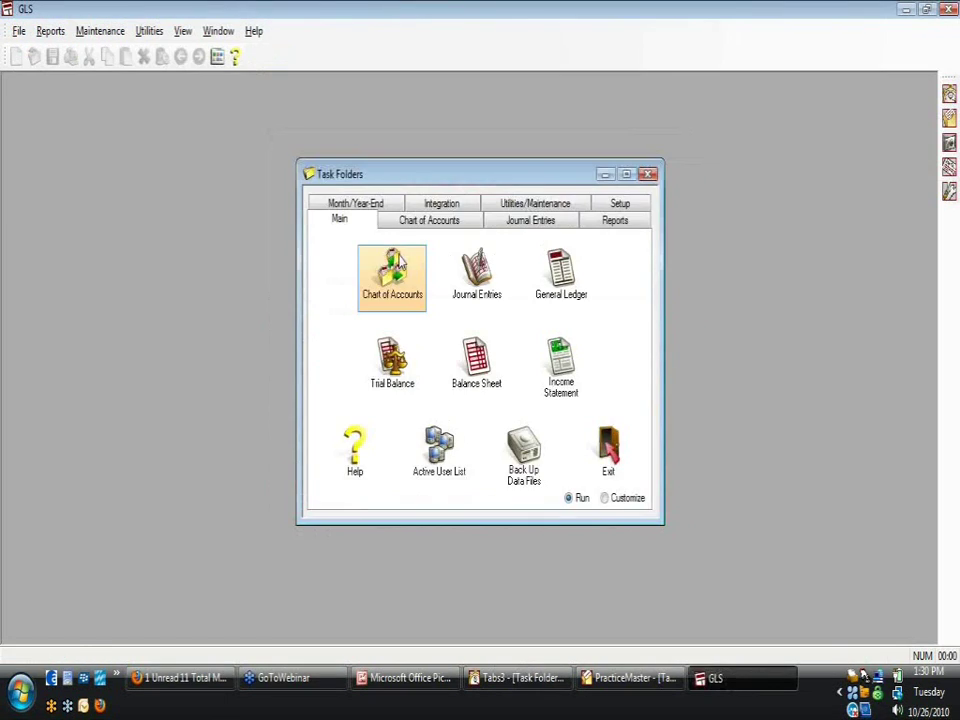
left_click(545, 205)
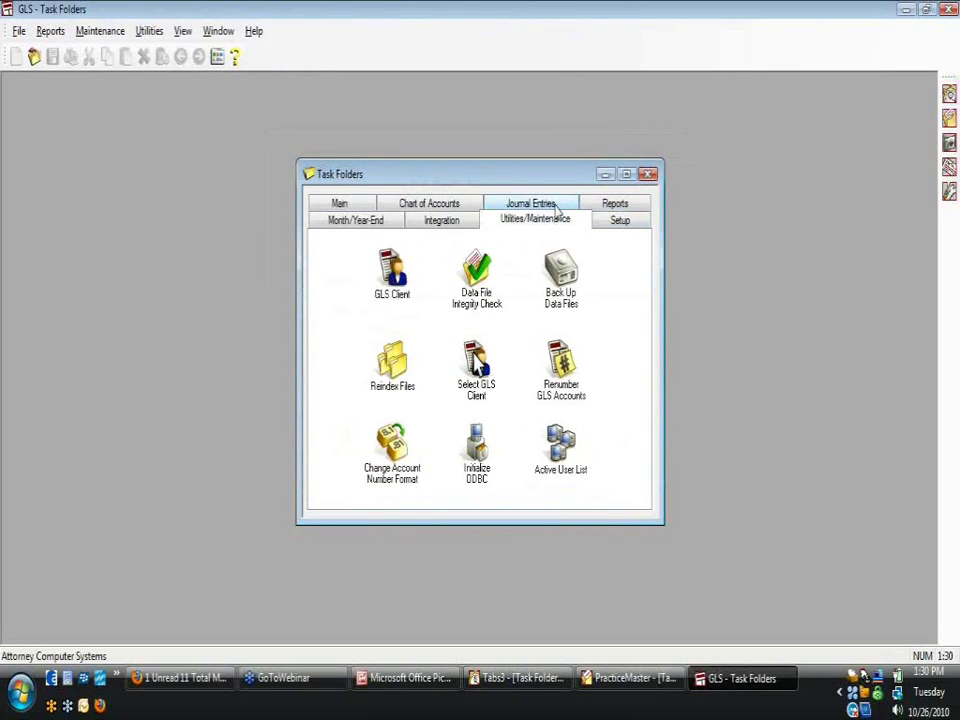
double_click(478, 276)
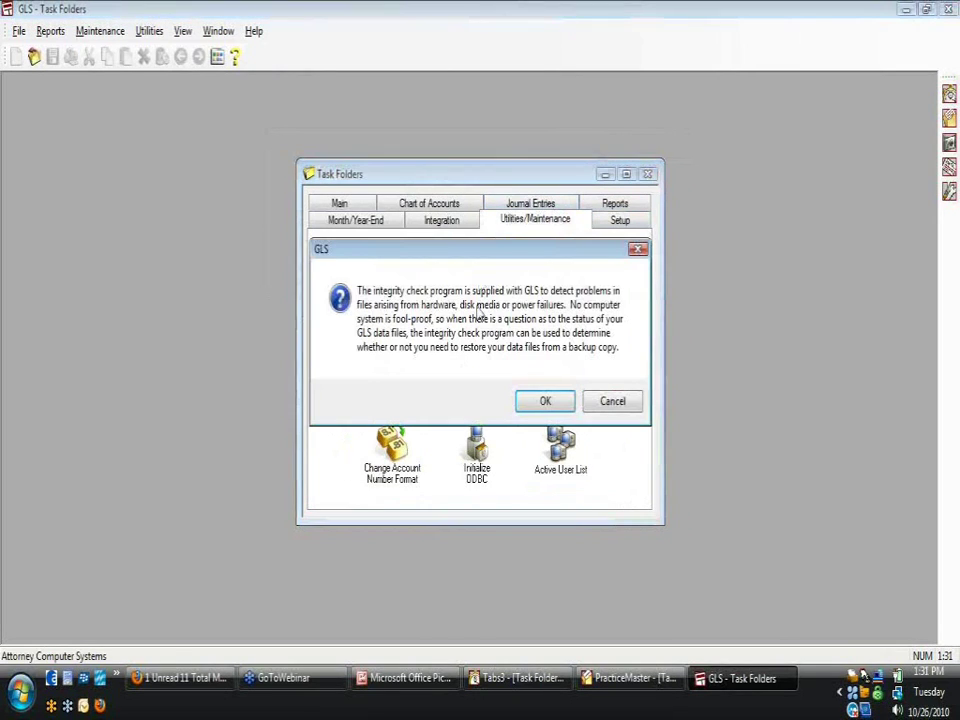
left_click(545, 401)
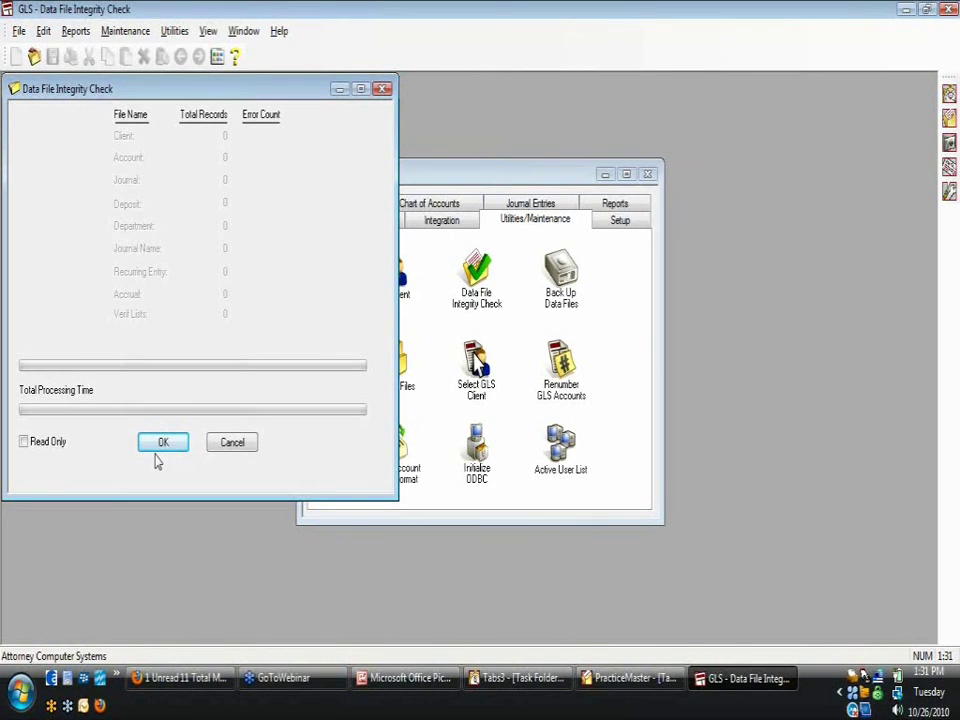
left_click(229, 445)
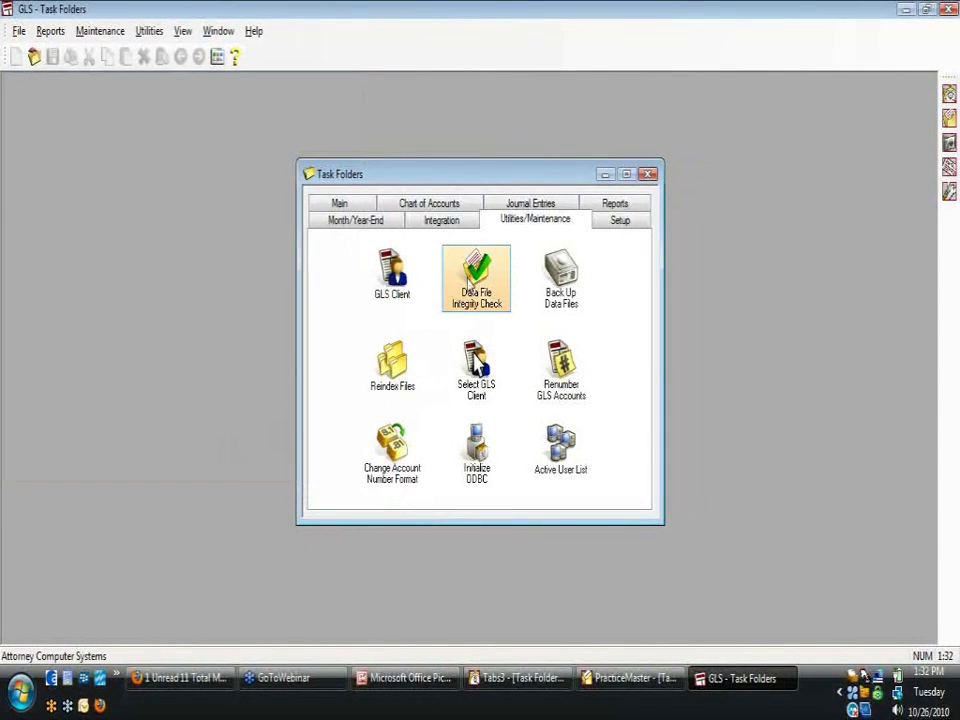
Step: Open the GLS Reindex Files utility without backing up, choose Reindex All Files, and close without starting the reindex
left_click(384, 372)
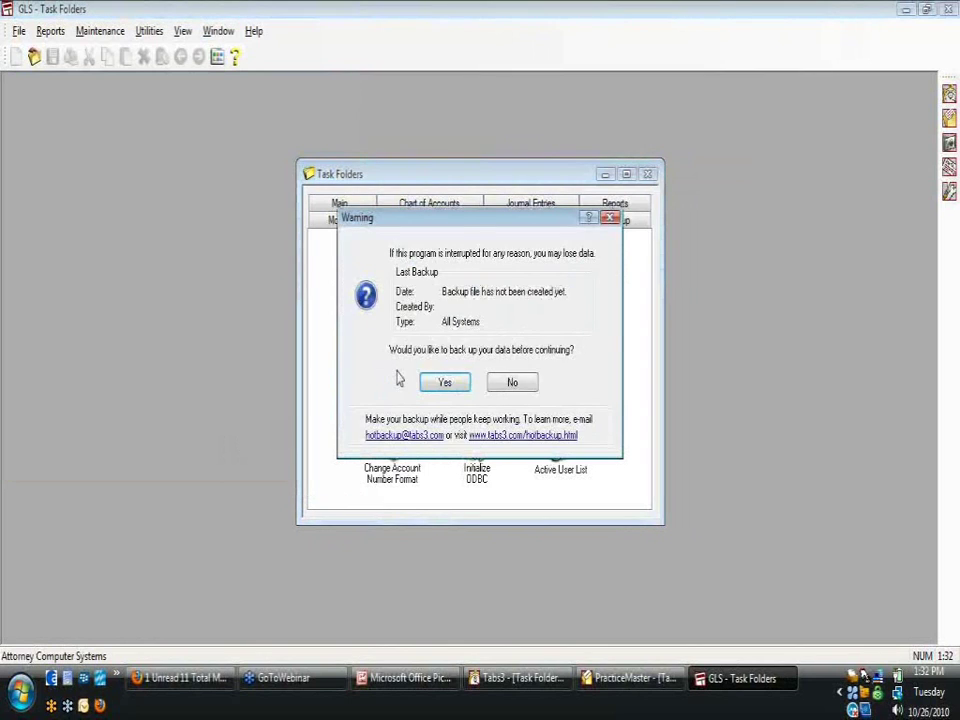
left_click(510, 381)
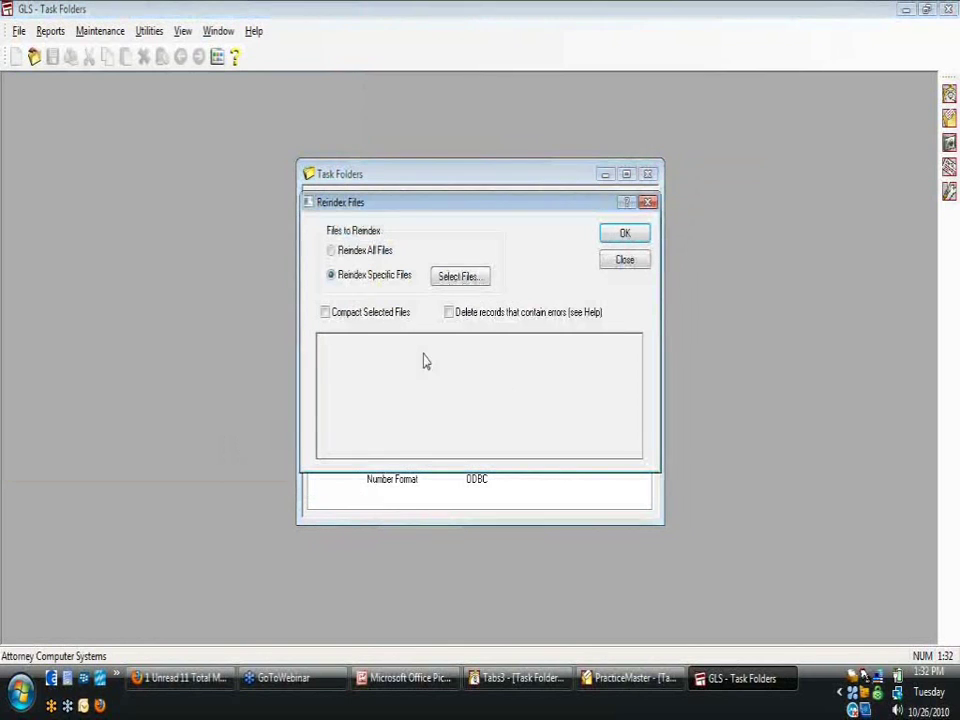
left_click(331, 250)
left_click(624, 260)
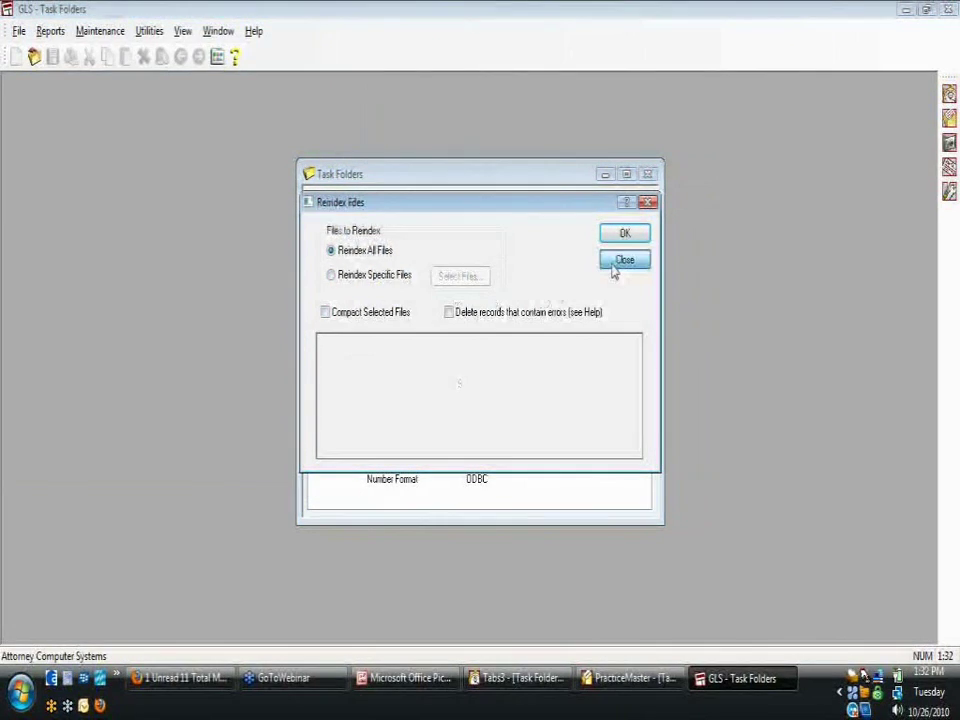
Step: Try to advance the current posting month in GLS without backing up the data
left_click(372, 221)
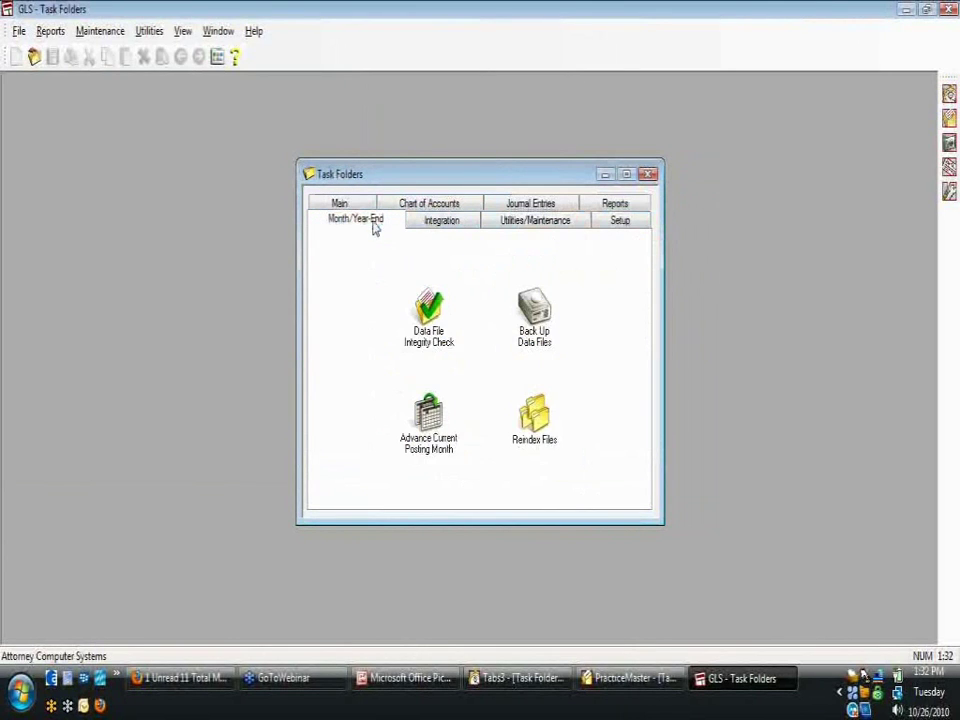
double_click(434, 436)
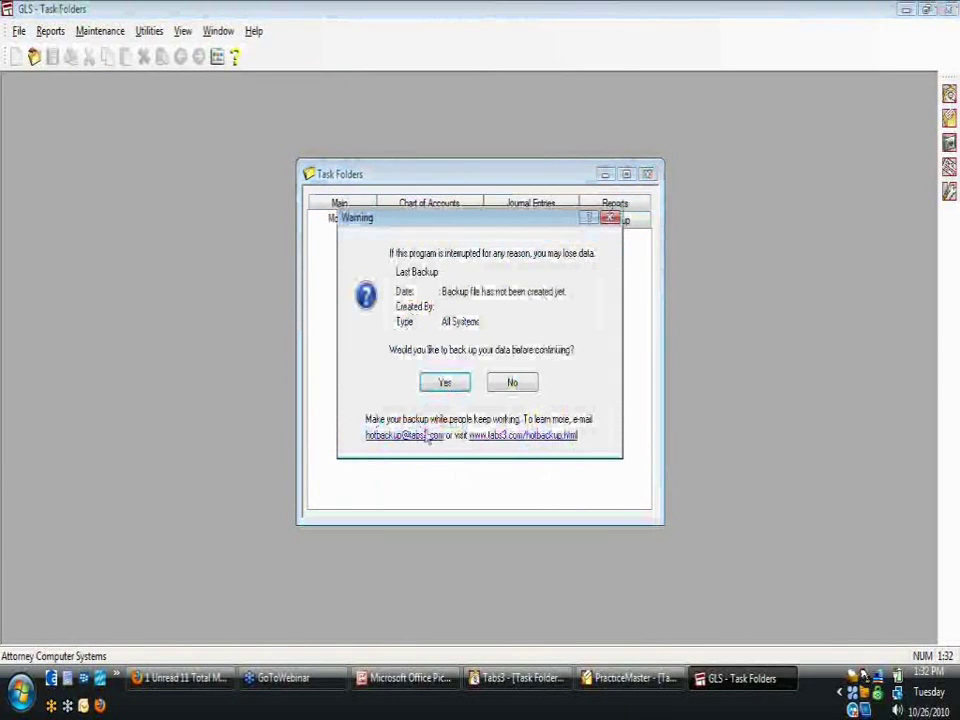
left_click(499, 384)
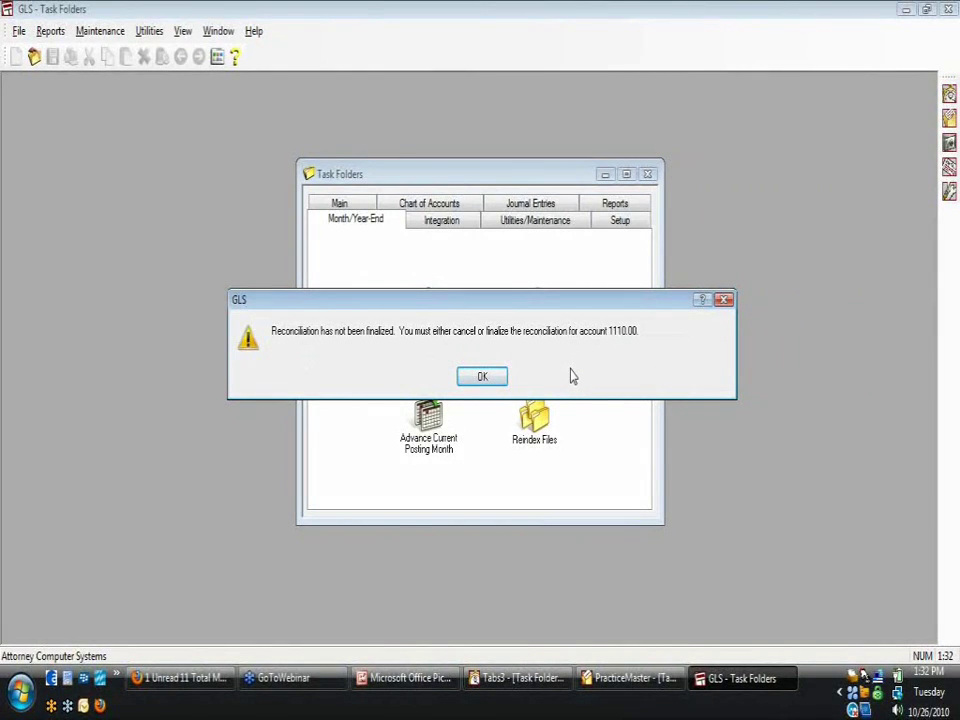
left_click(483, 379)
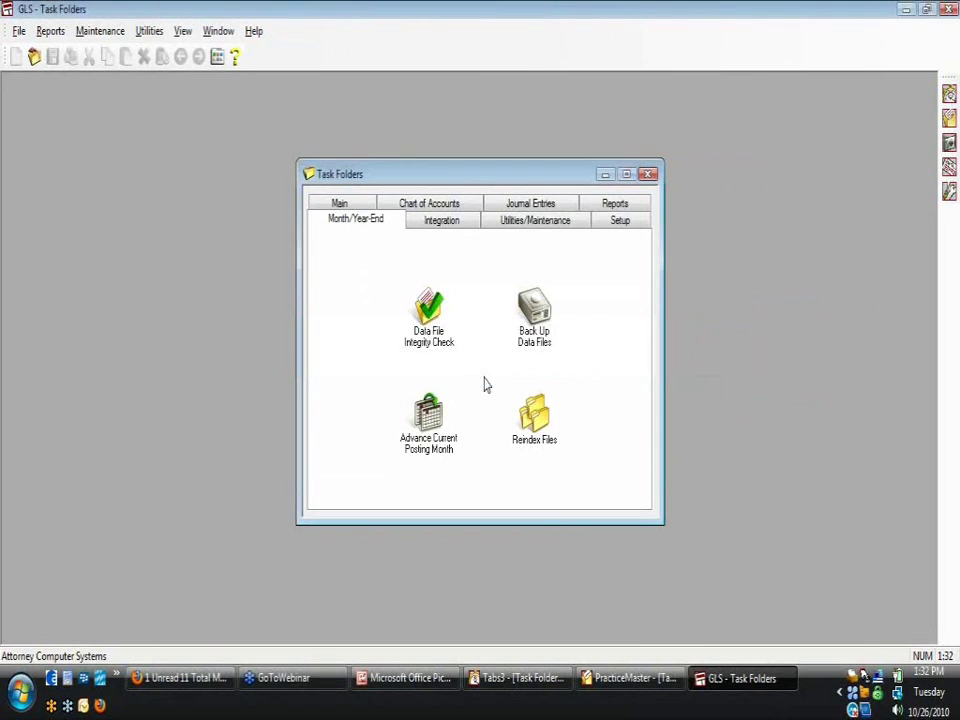
Step: Open the reconciliation for GLS account 1110 and delete the unfinalized reconciliation, confirming the deletion
left_click(515, 205)
double_click(371, 428)
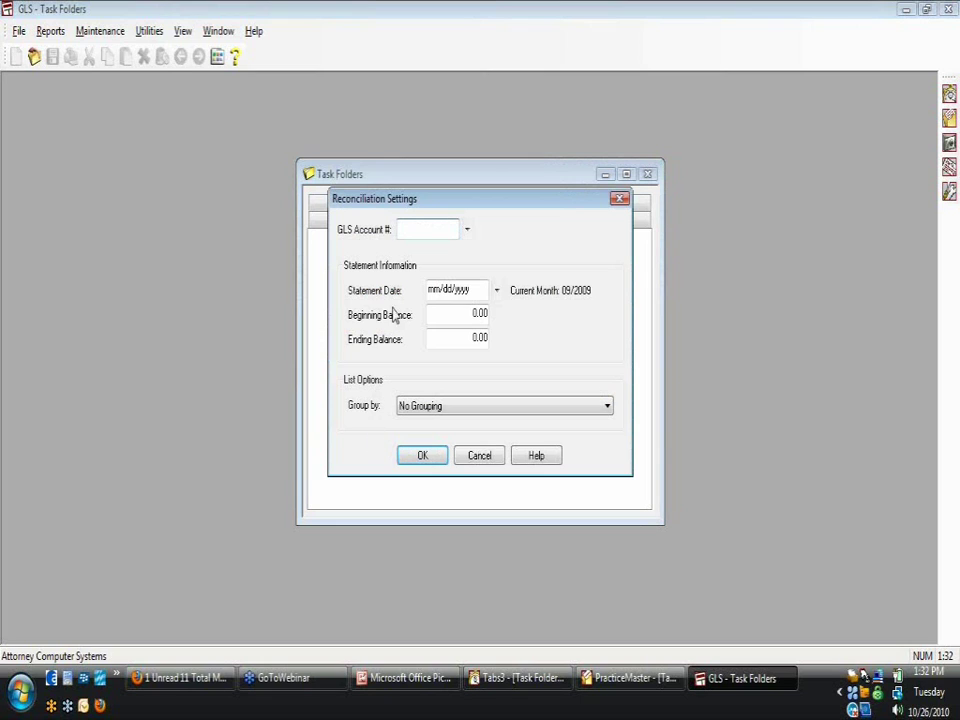
type("1110")
key("Tab")
left_click(407, 455)
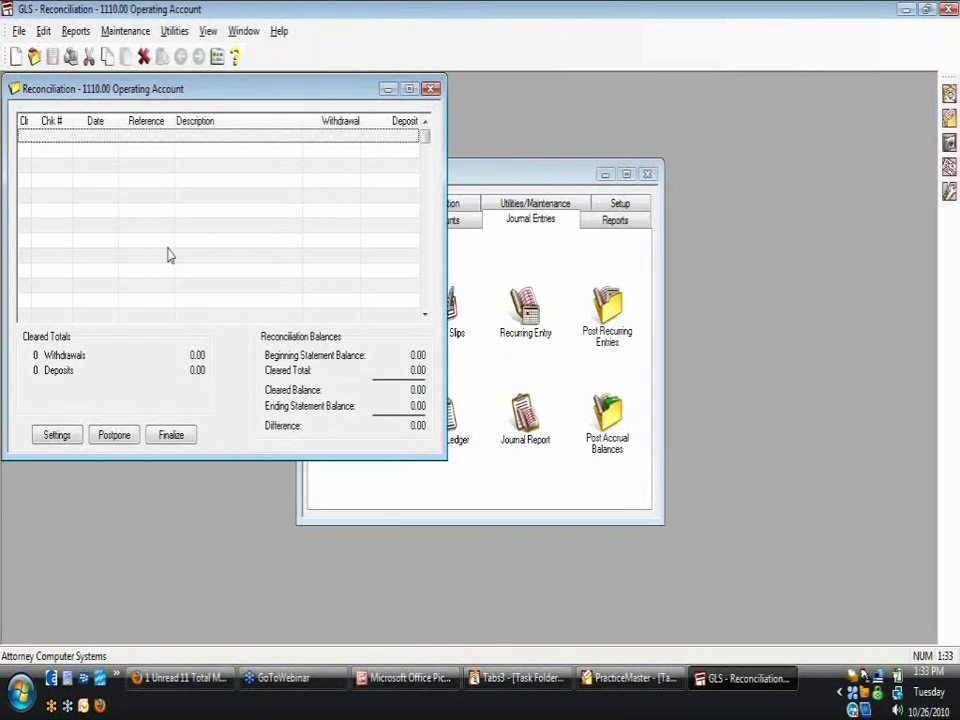
left_click(144, 59)
left_click(497, 383)
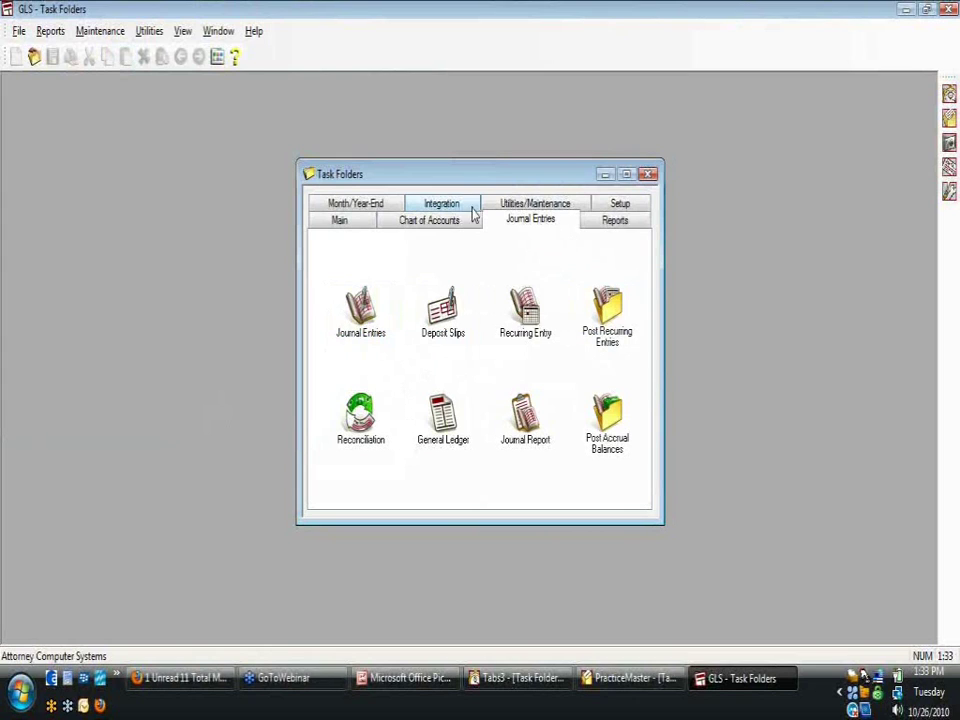
Step: Advance the GLS current posting month to 10/2009 without backing up, confirming the advance and dismissing the completion notice
left_click(375, 205)
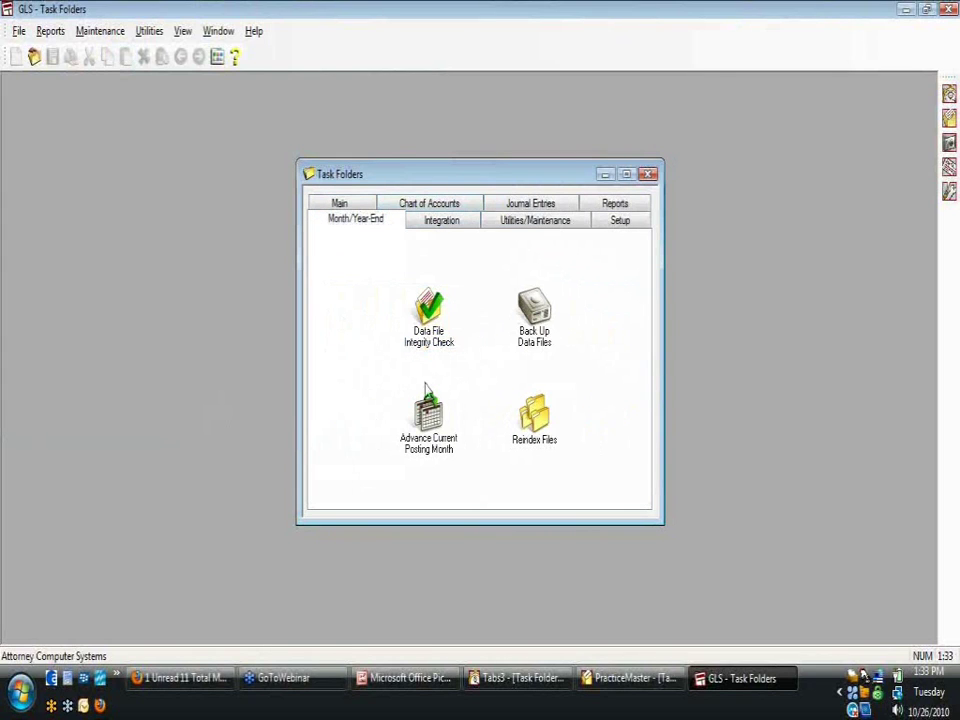
left_click(430, 432)
left_click(505, 385)
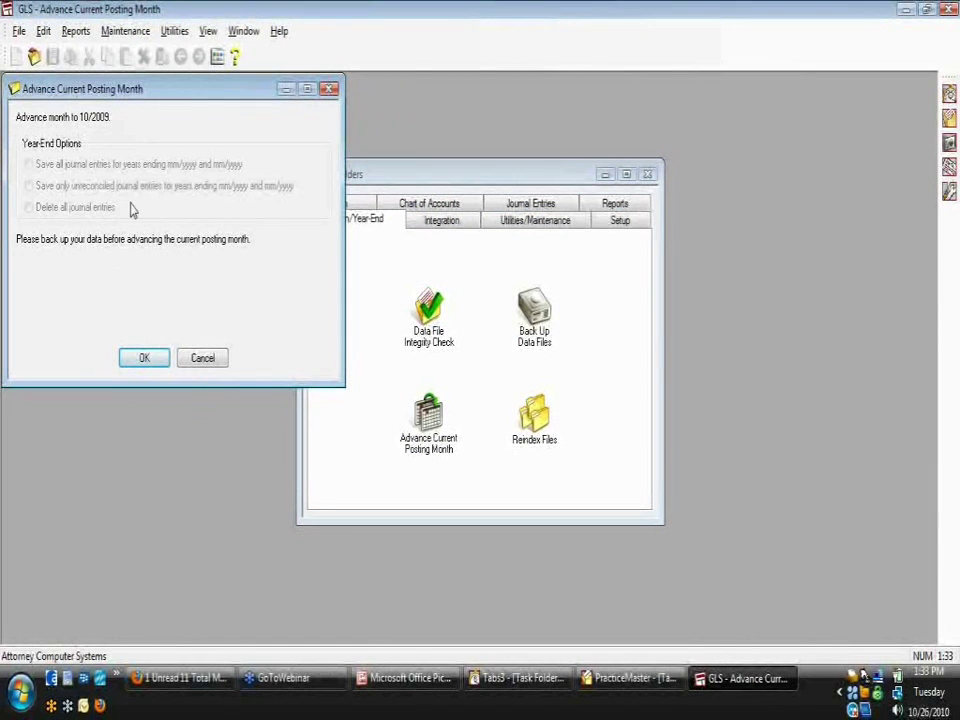
left_click(144, 362)
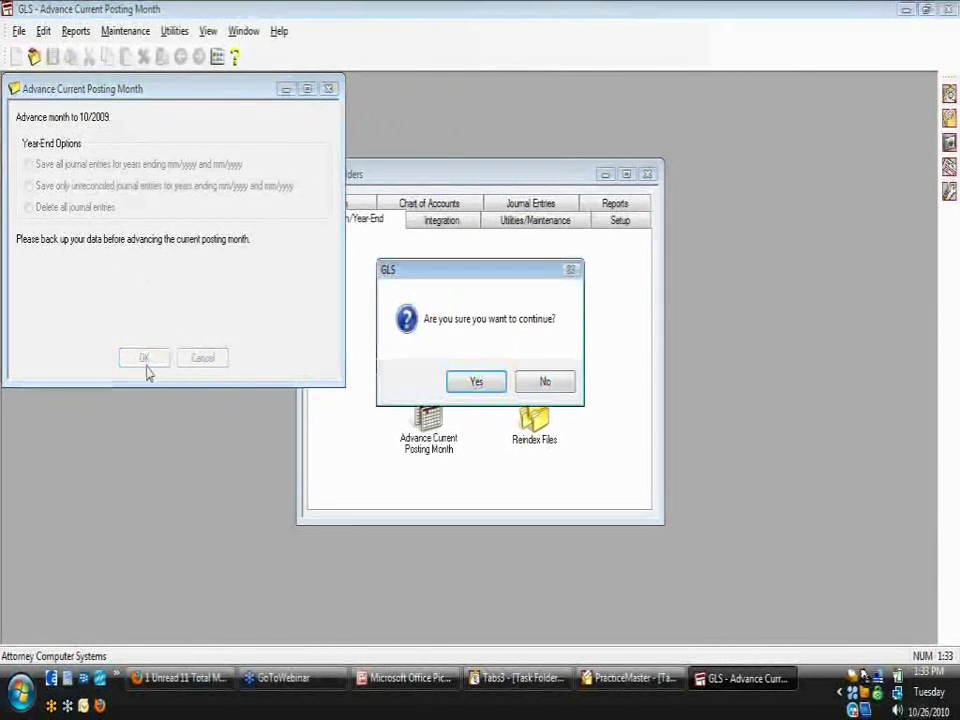
left_click(452, 386)
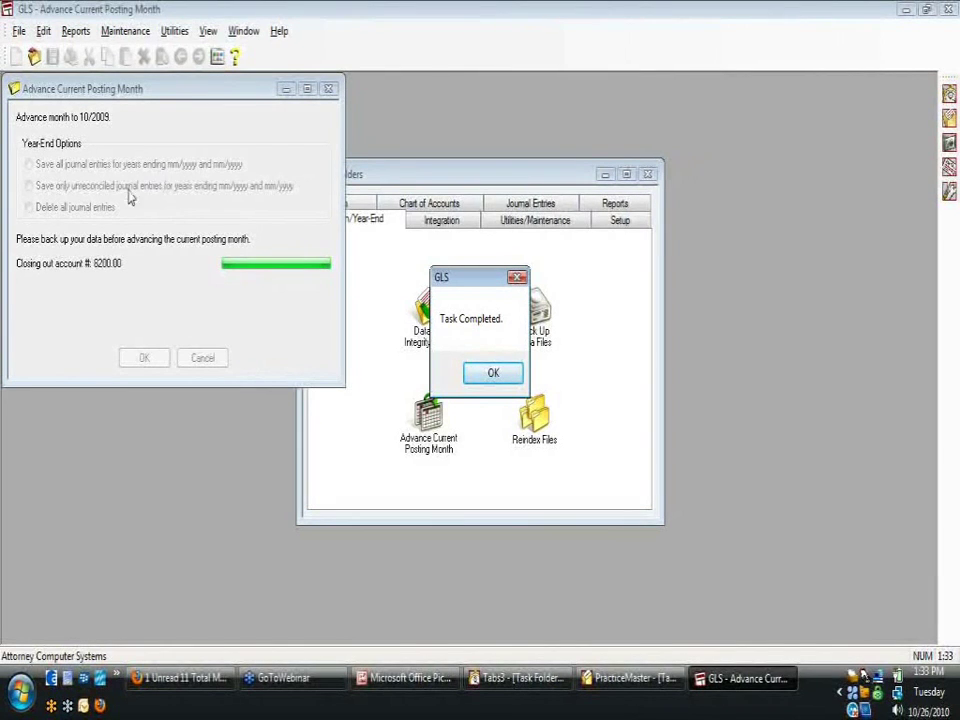
left_click(490, 378)
left_click(493, 374)
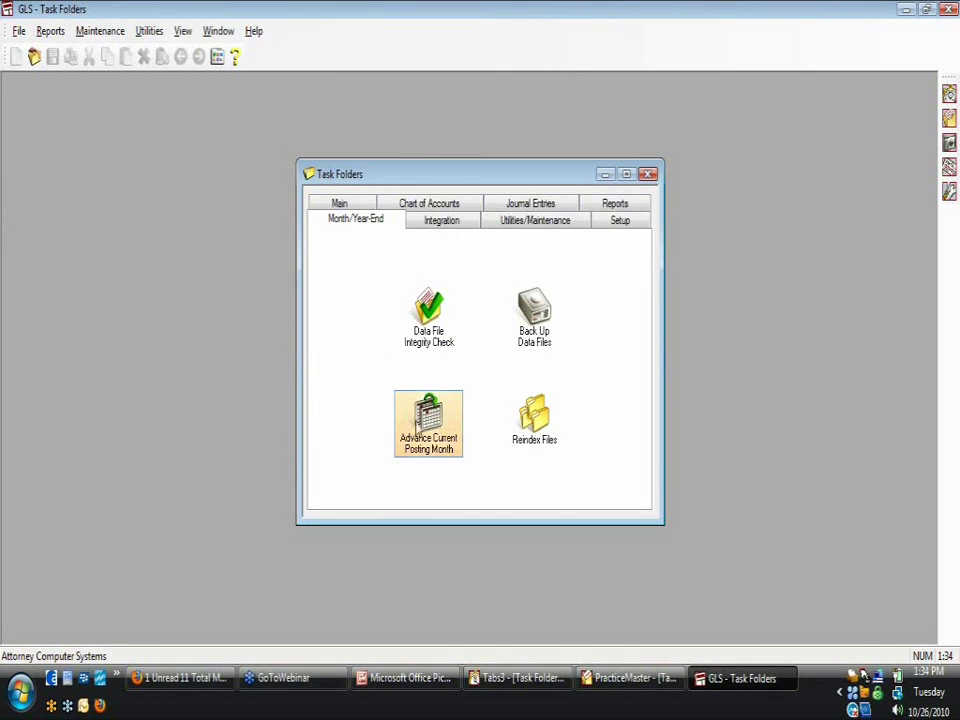
Step: Reopen Advance Current Posting Month without backing up, examine its year-end options, and close it without advancing
left_click(422, 414)
left_click(502, 385)
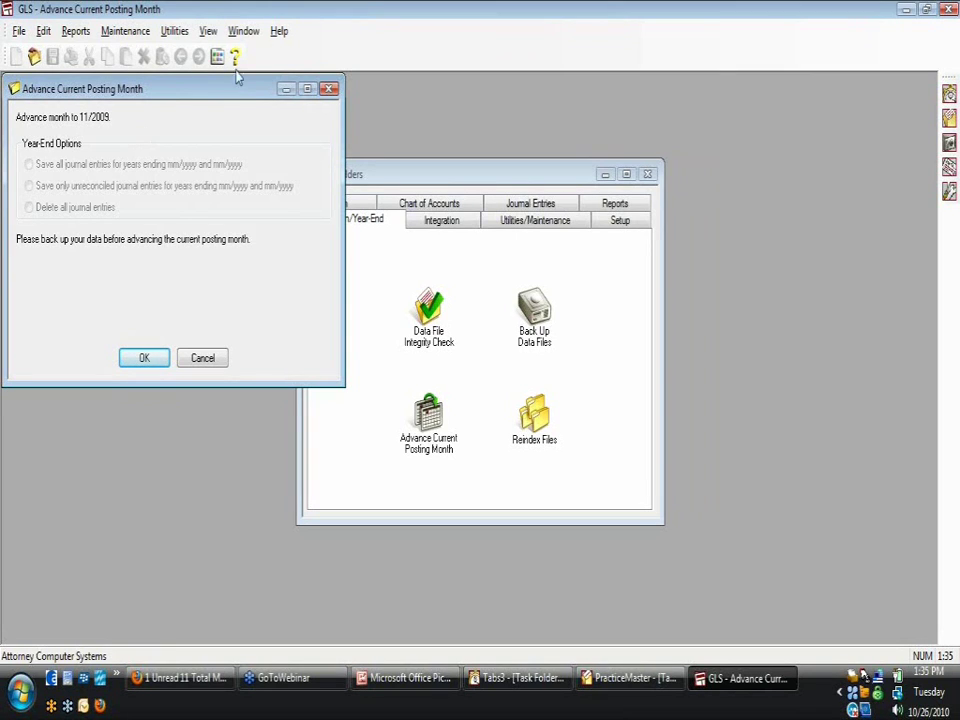
left_click(328, 88)
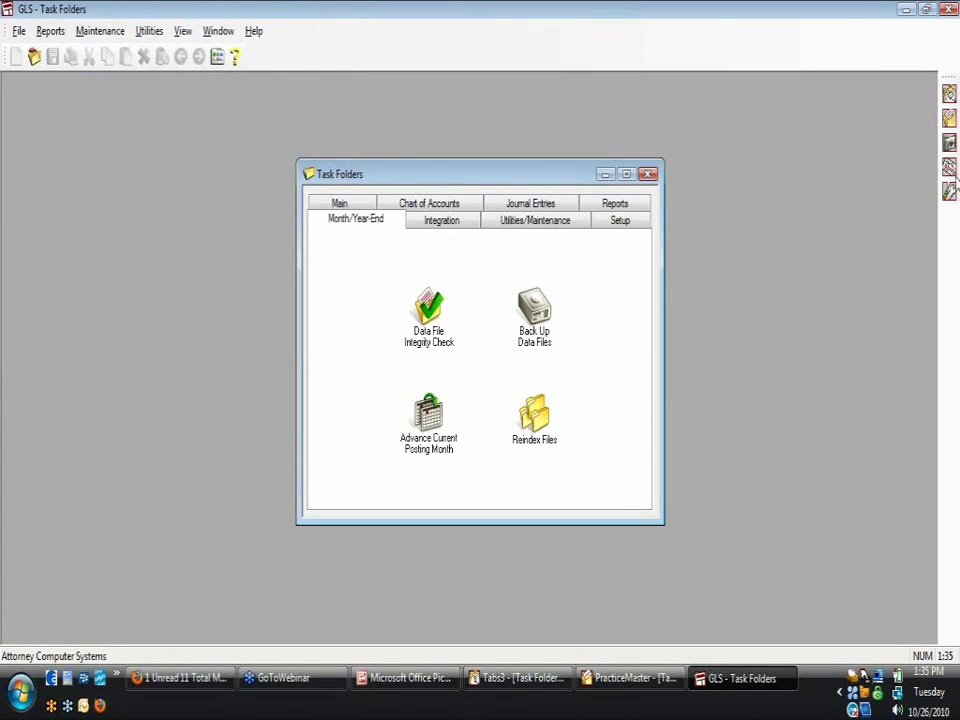
Step: Switch to the trust accounting program (TAS), open its Data File Integrity Check past the note, and close it
left_click(950, 144)
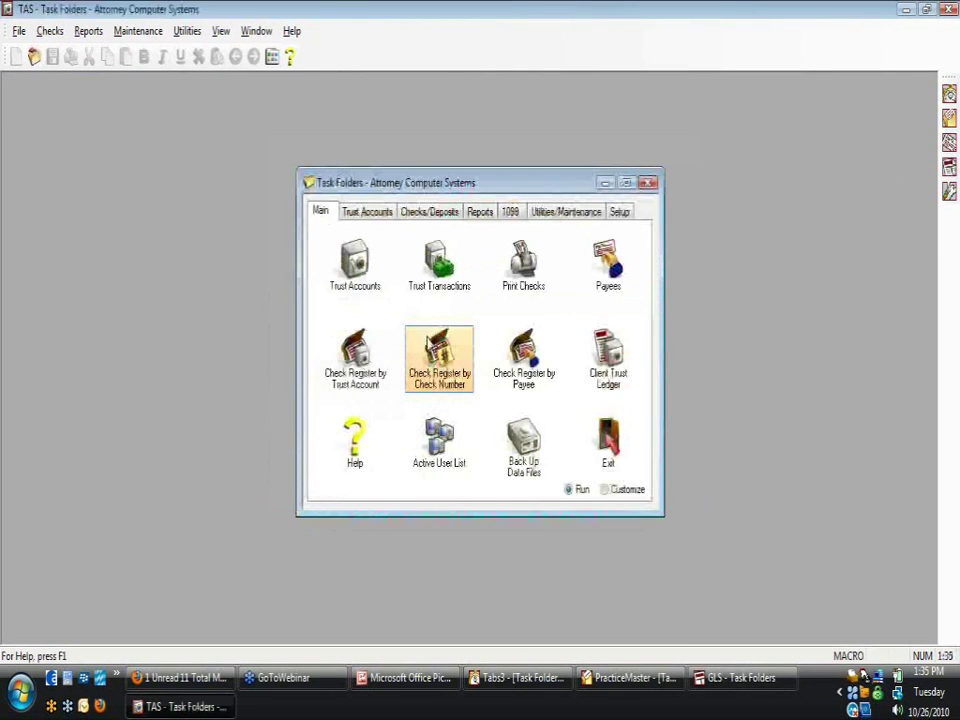
left_click(555, 213)
left_click(522, 280)
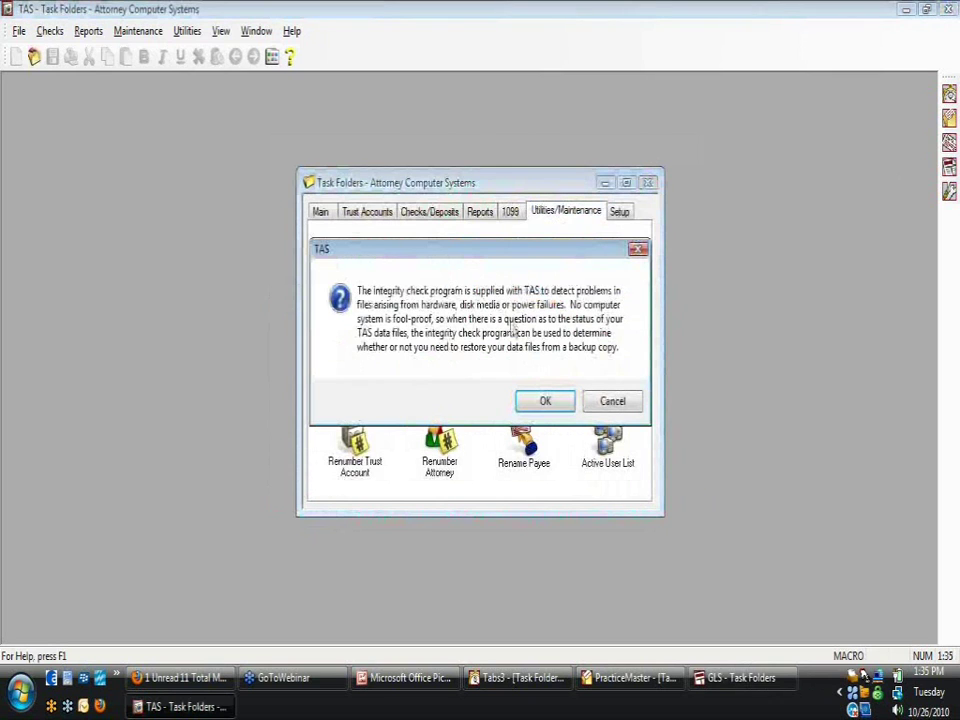
left_click(544, 405)
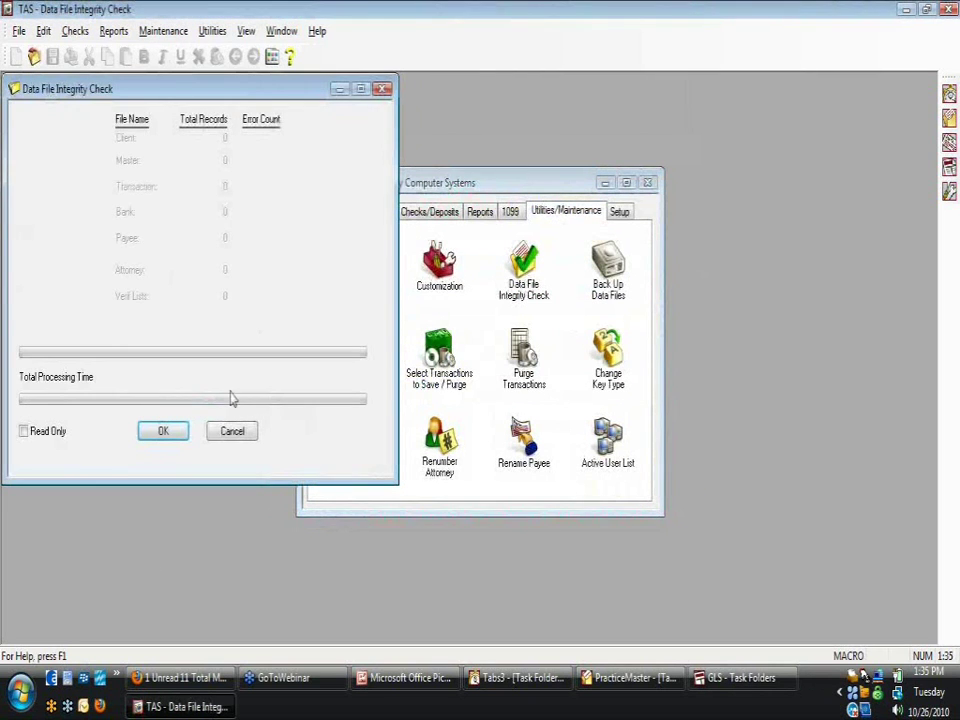
left_click(163, 431)
left_click(382, 89)
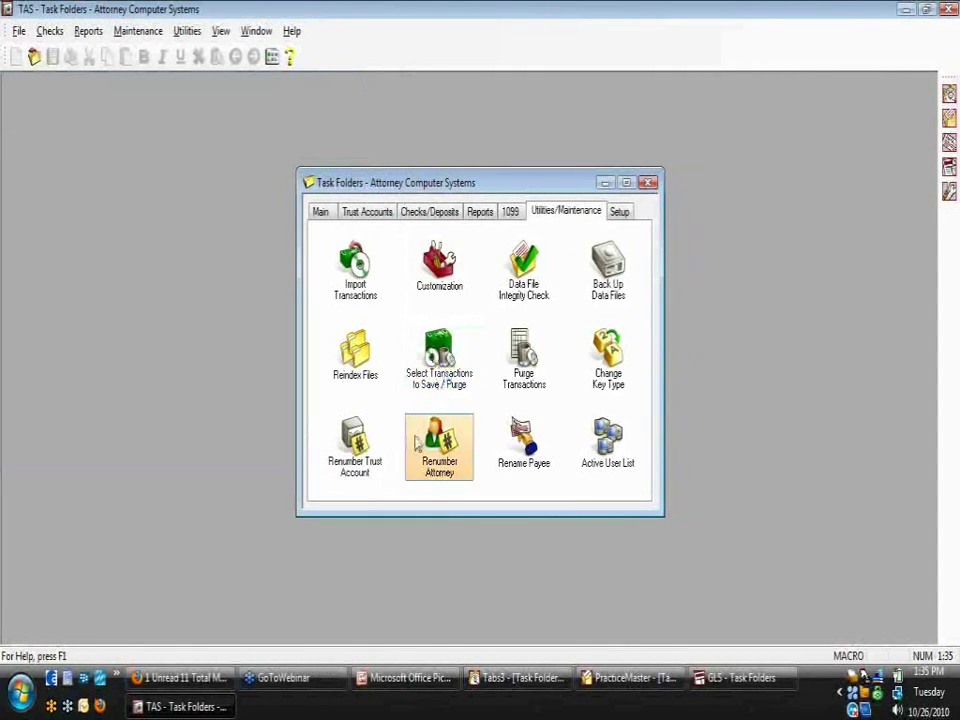
Step: Open the TAS Reindex Files utility without backing up, choose Reindex All Files with Compact Selected Files, and close without starting
left_click(362, 372)
left_click(508, 381)
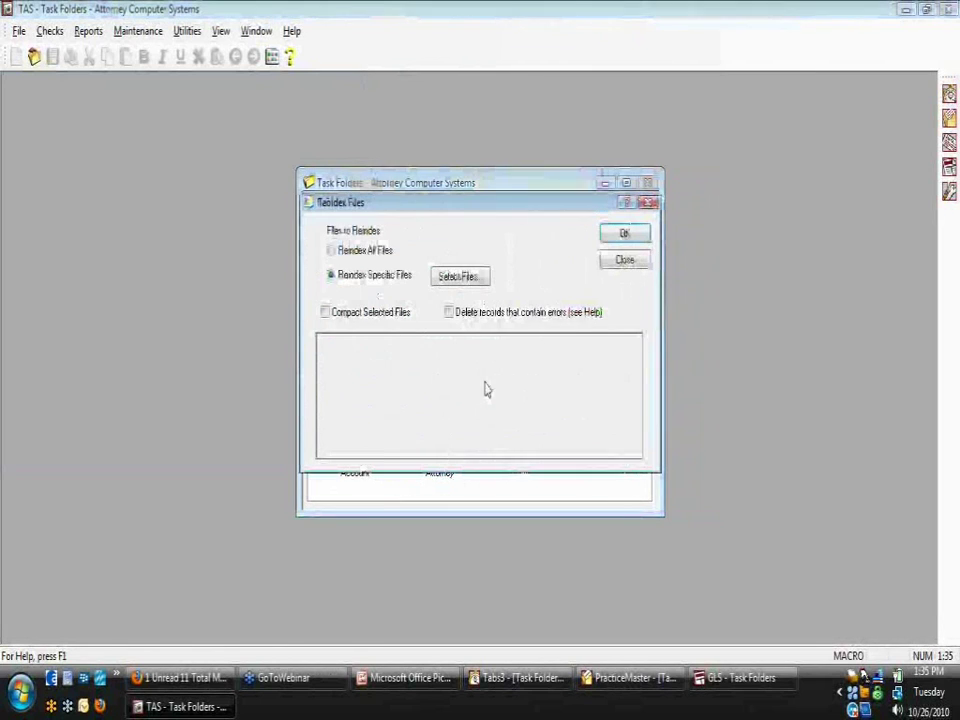
left_click(332, 252)
left_click(326, 312)
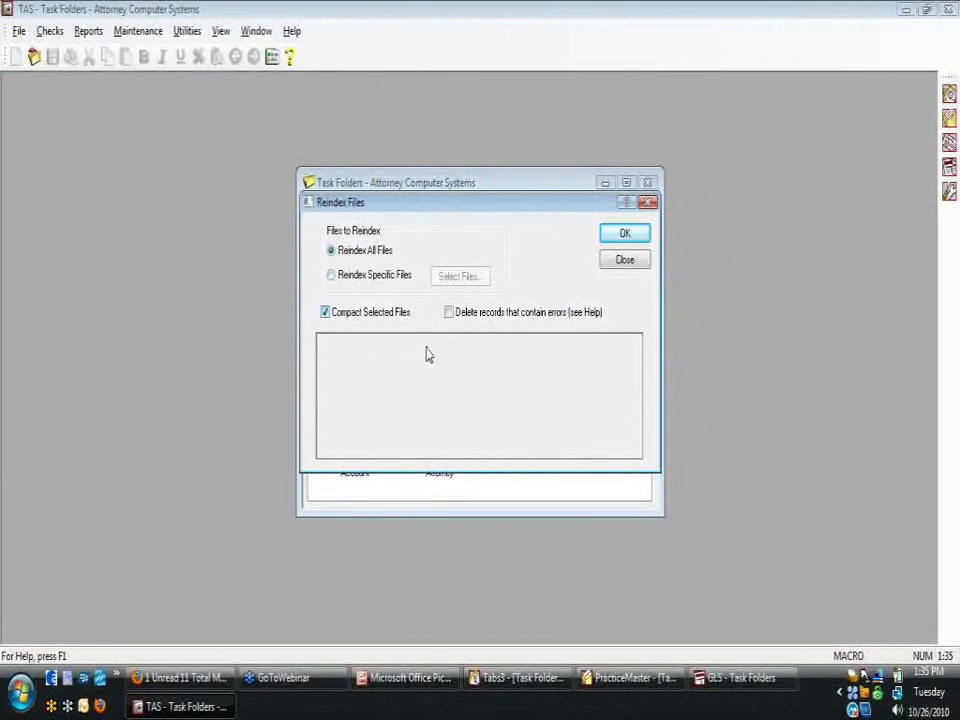
left_click(634, 264)
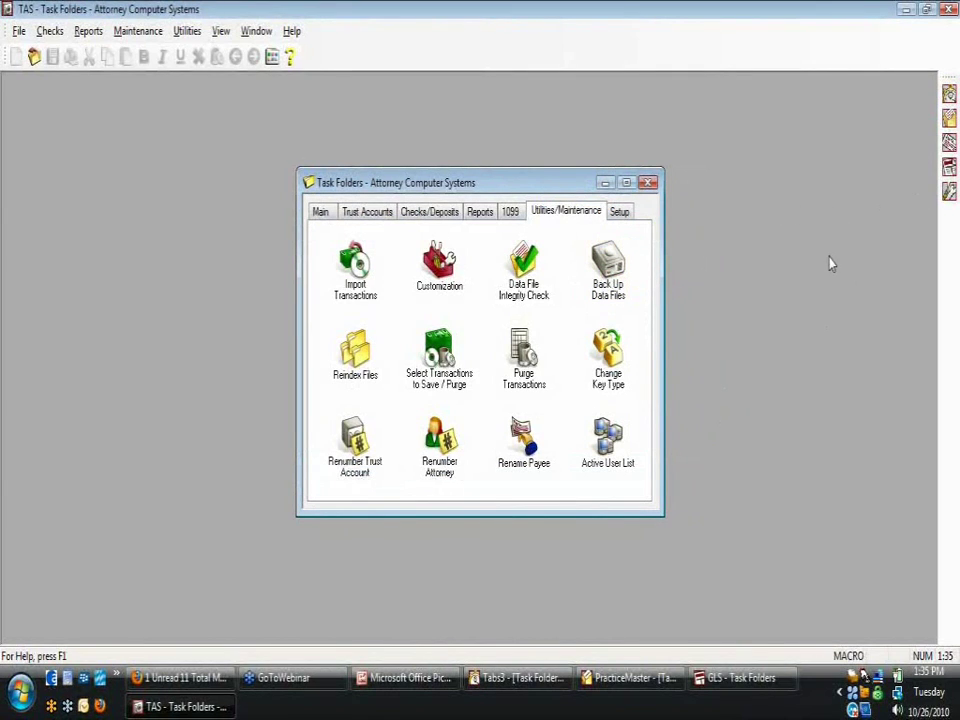
Step: Close the TAS, GLS, Tabs3 and PracticeMaster programs to return to the desktop
left_click(948, 9)
left_click(948, 9)
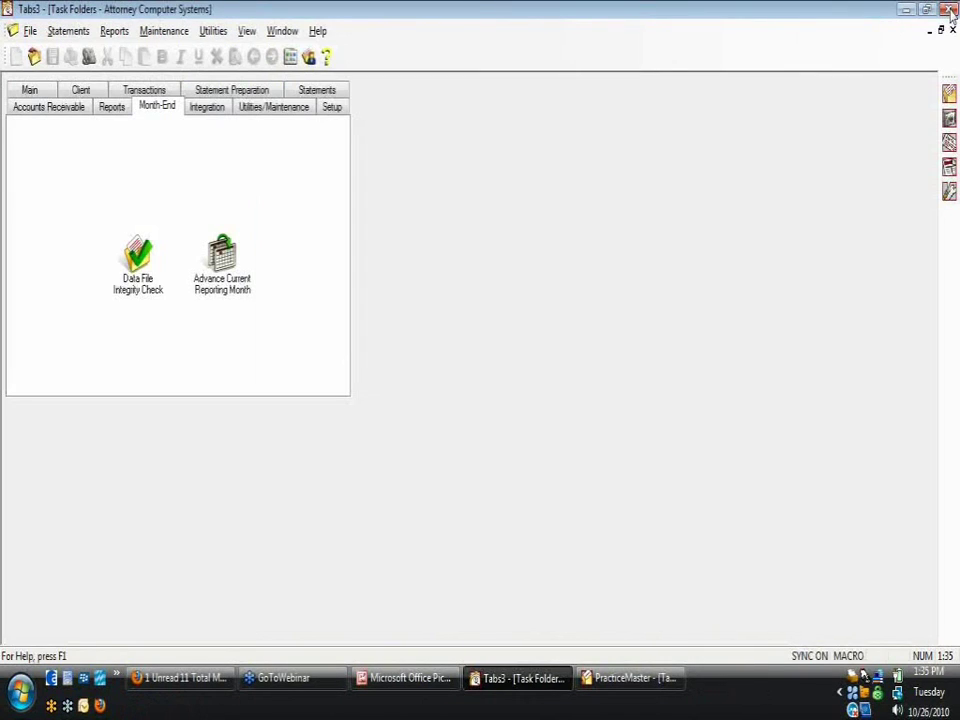
left_click(948, 9)
left_click(948, 9)
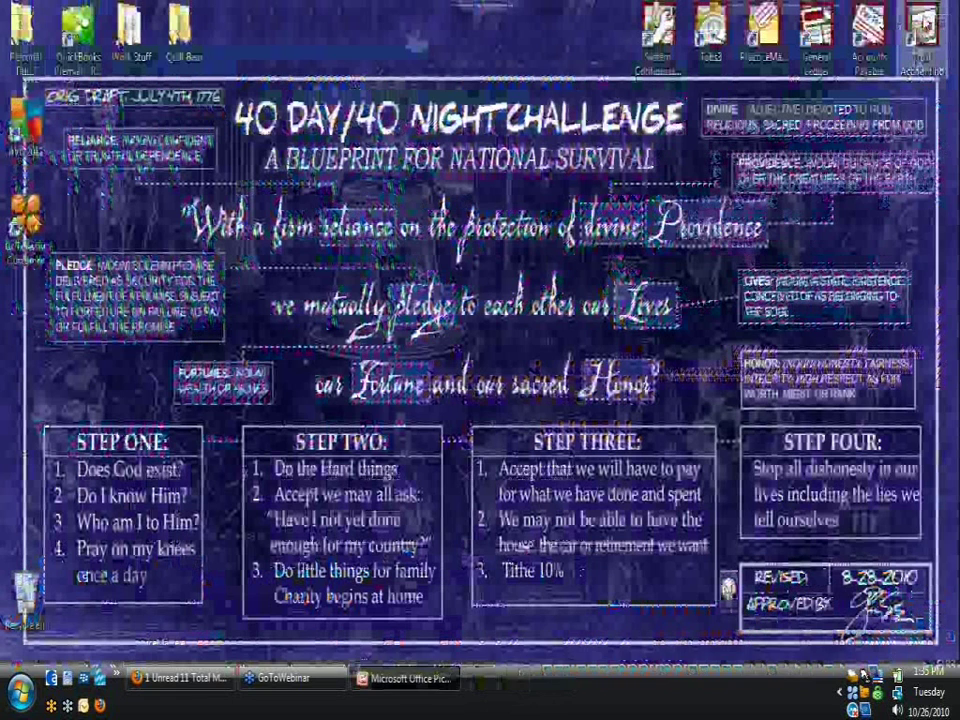
Step: Log on to System Configuration with the logon fields left blank and open its Reindex Files utility without backing up
double_click(658, 38)
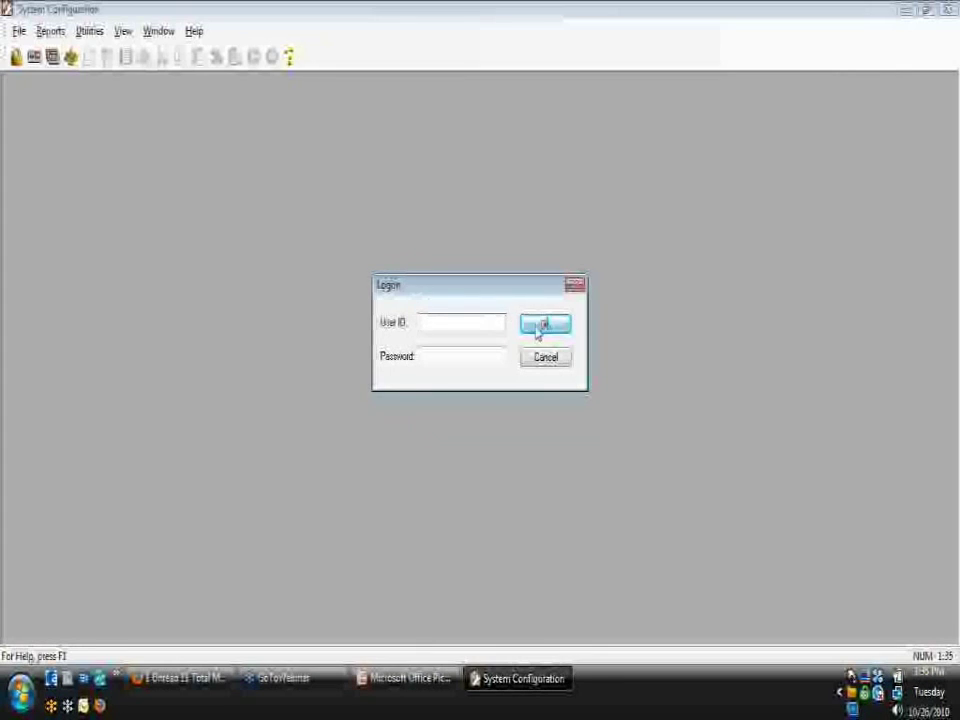
left_click(542, 326)
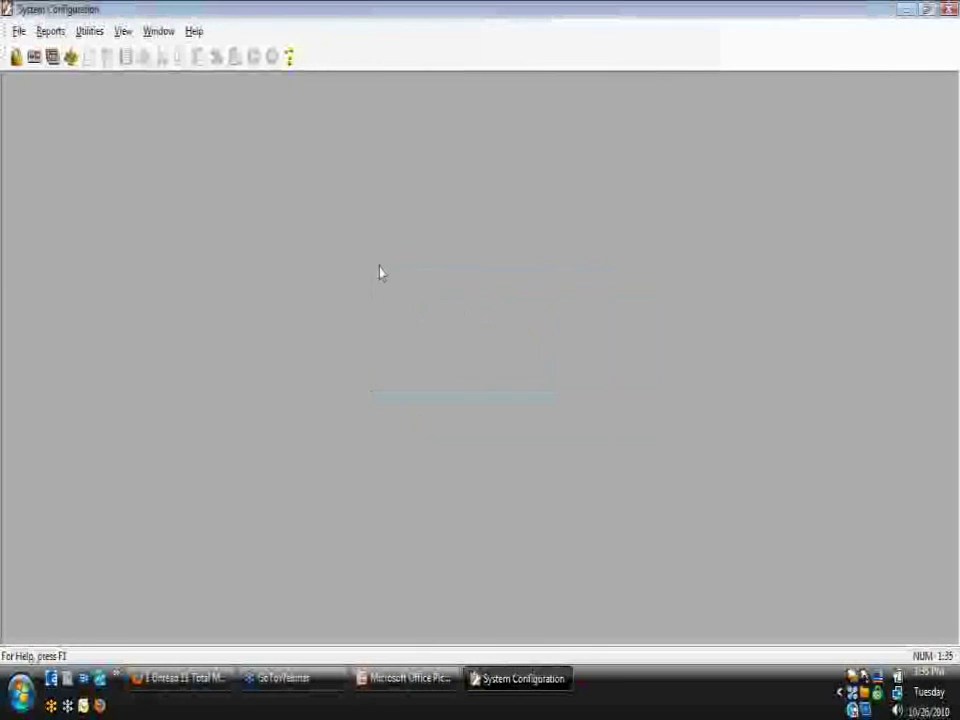
left_click(89, 33)
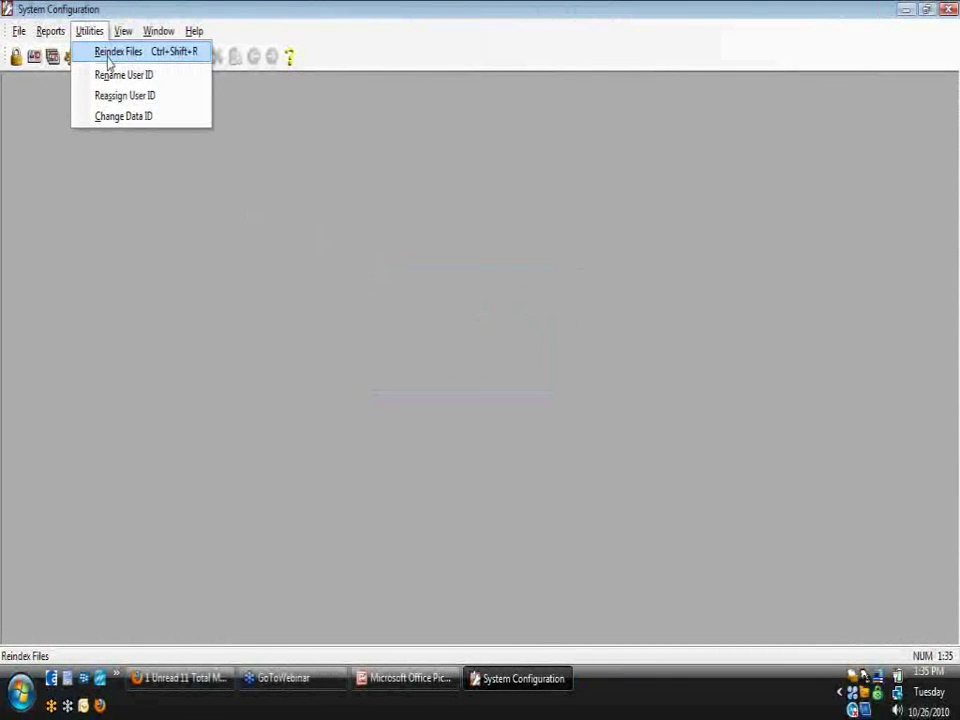
left_click(109, 61)
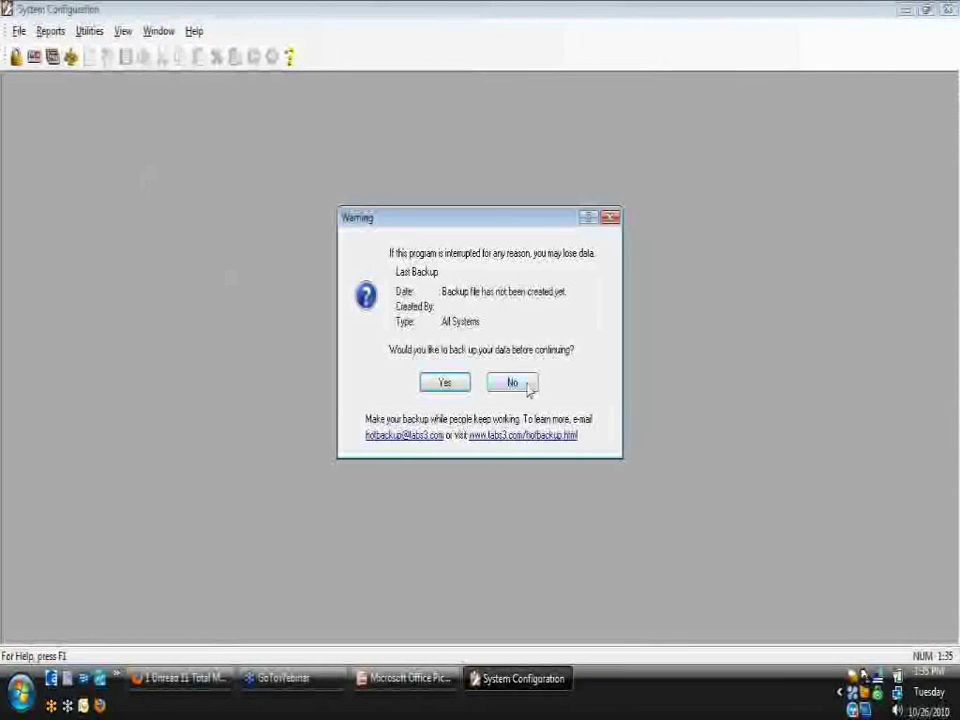
left_click(511, 381)
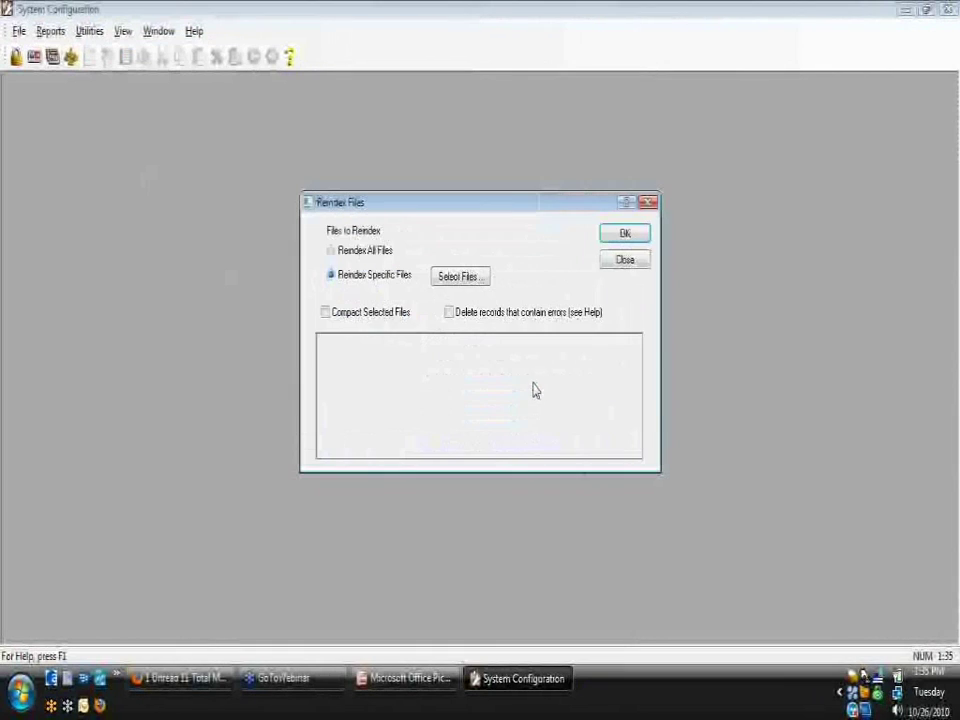
Step: Examine the list of specific files, cancel it, choose Reindex All Files with Compact Selected Files, and close without starting the reindex
left_click(455, 280)
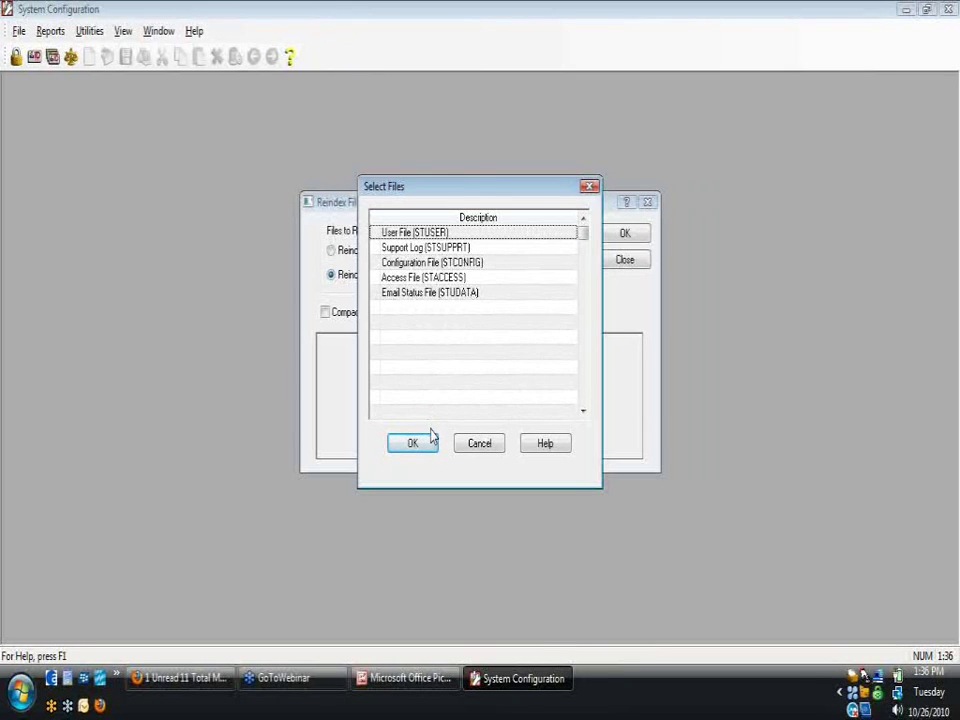
left_click(477, 452)
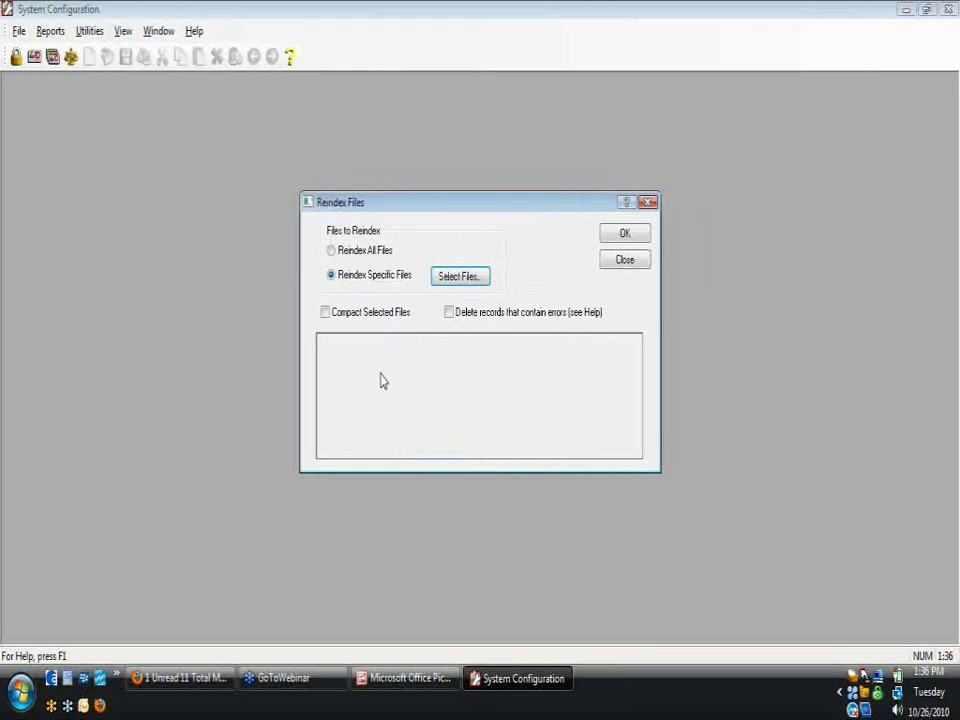
left_click(331, 250)
left_click(325, 312)
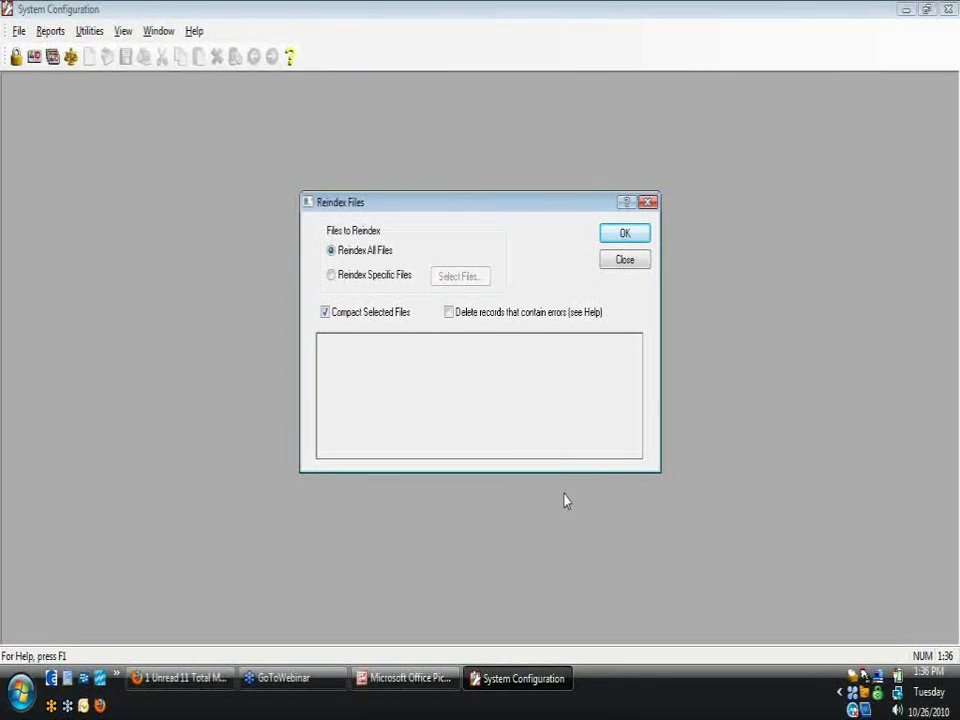
left_click(615, 264)
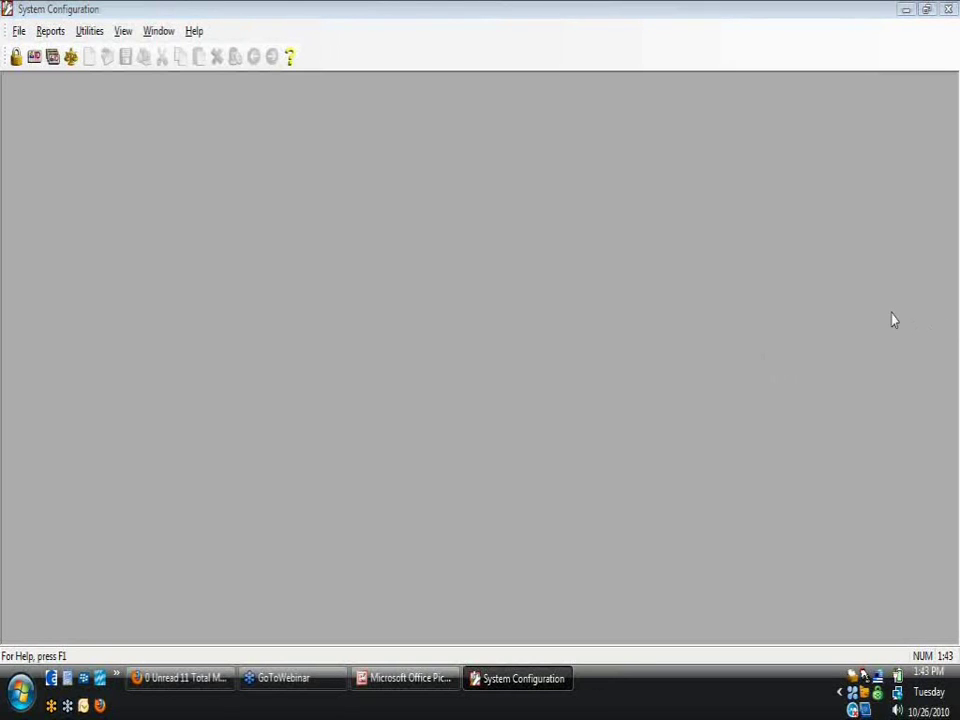
left_click(870, 142)
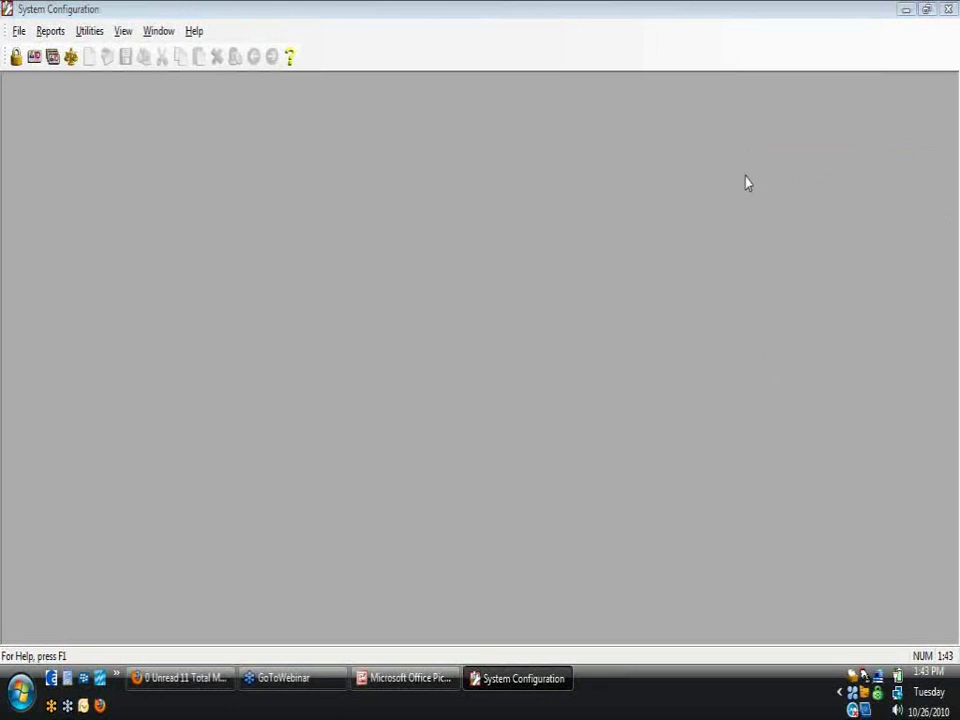